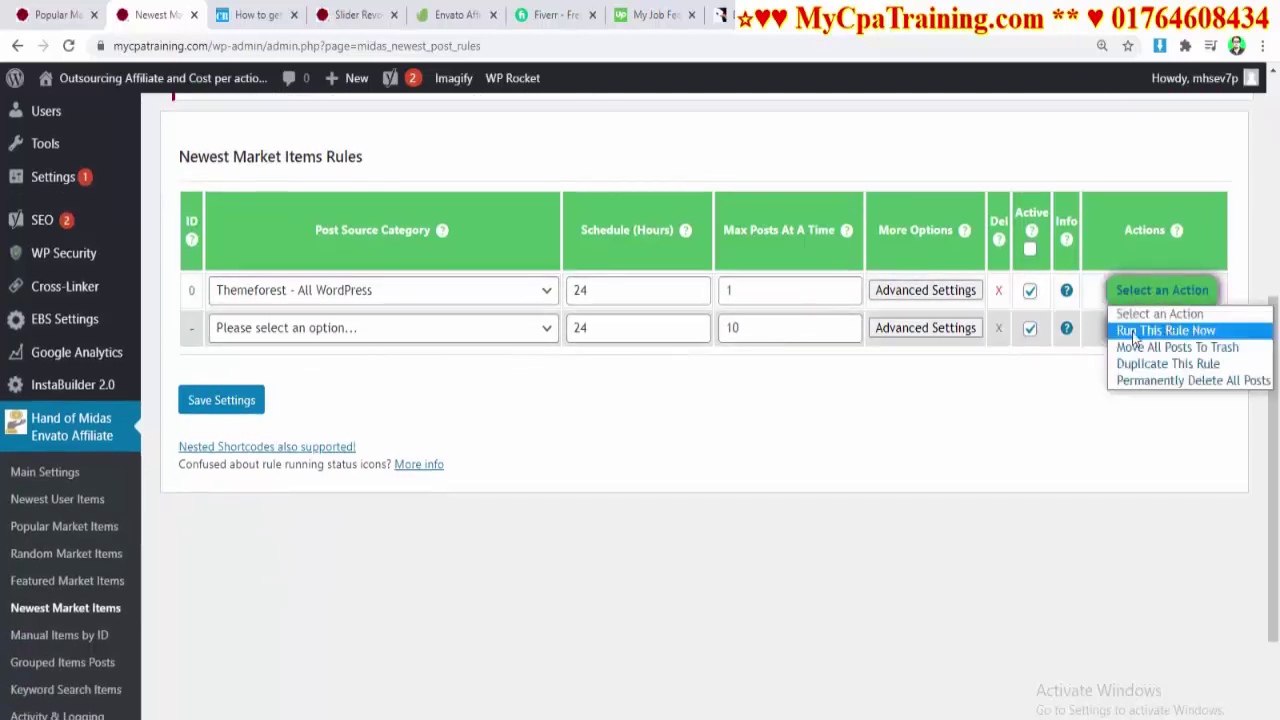
# Run the Themeforest newest-items rule immediately and confirm it.
pyautogui.click(1134, 330)
pyautogui.click(717, 146)
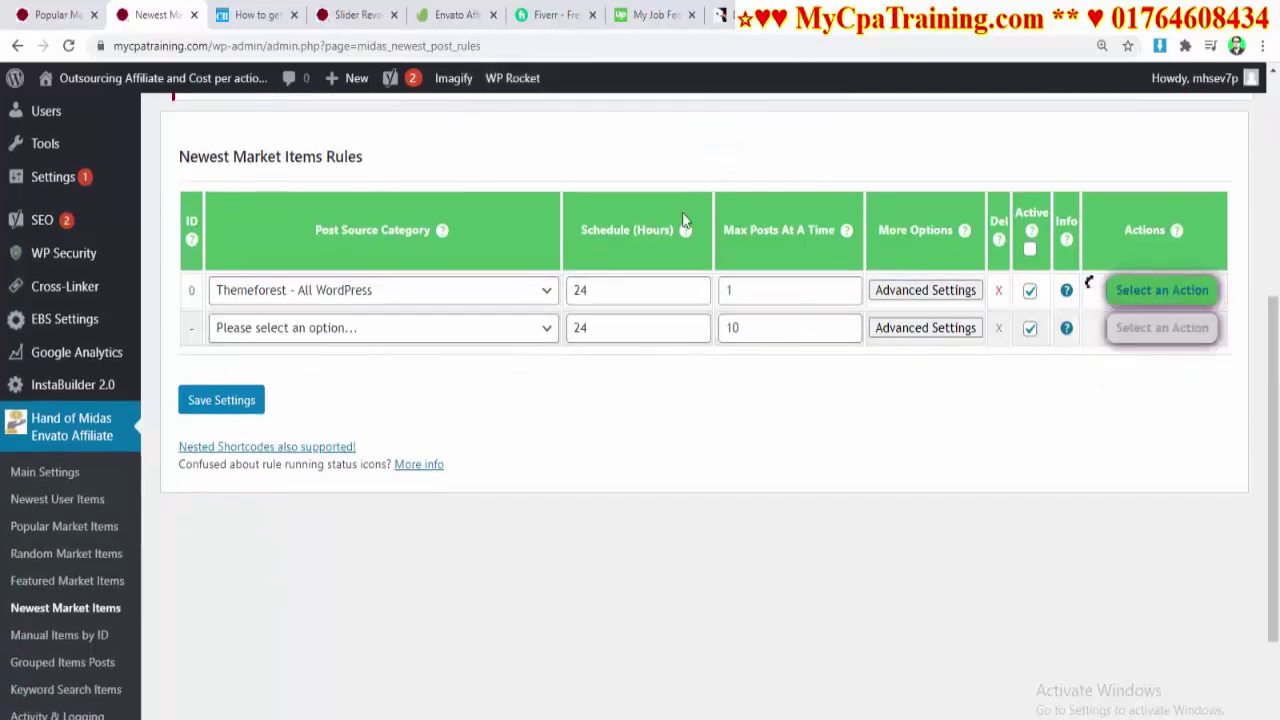
pyautogui.scroll(4, 215, 218)
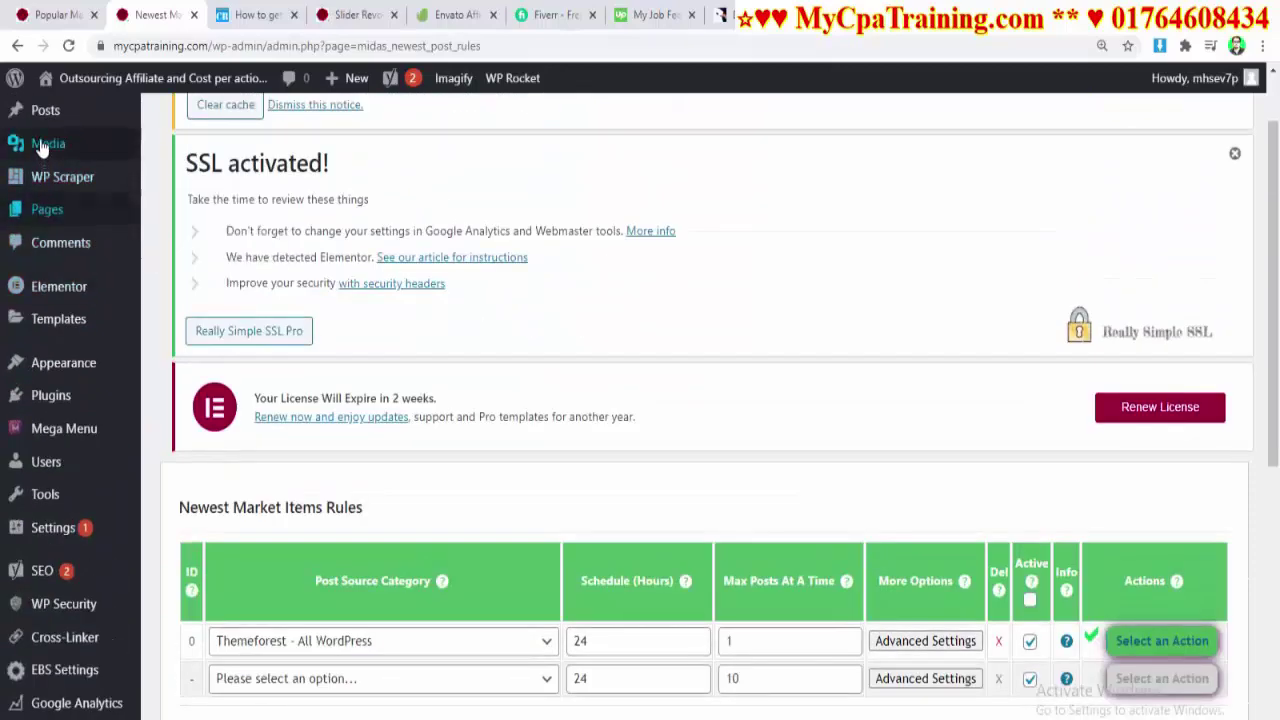
# Open the generated CleverSoft post from the Posts list in a new tab.
pyautogui.click(44, 110)
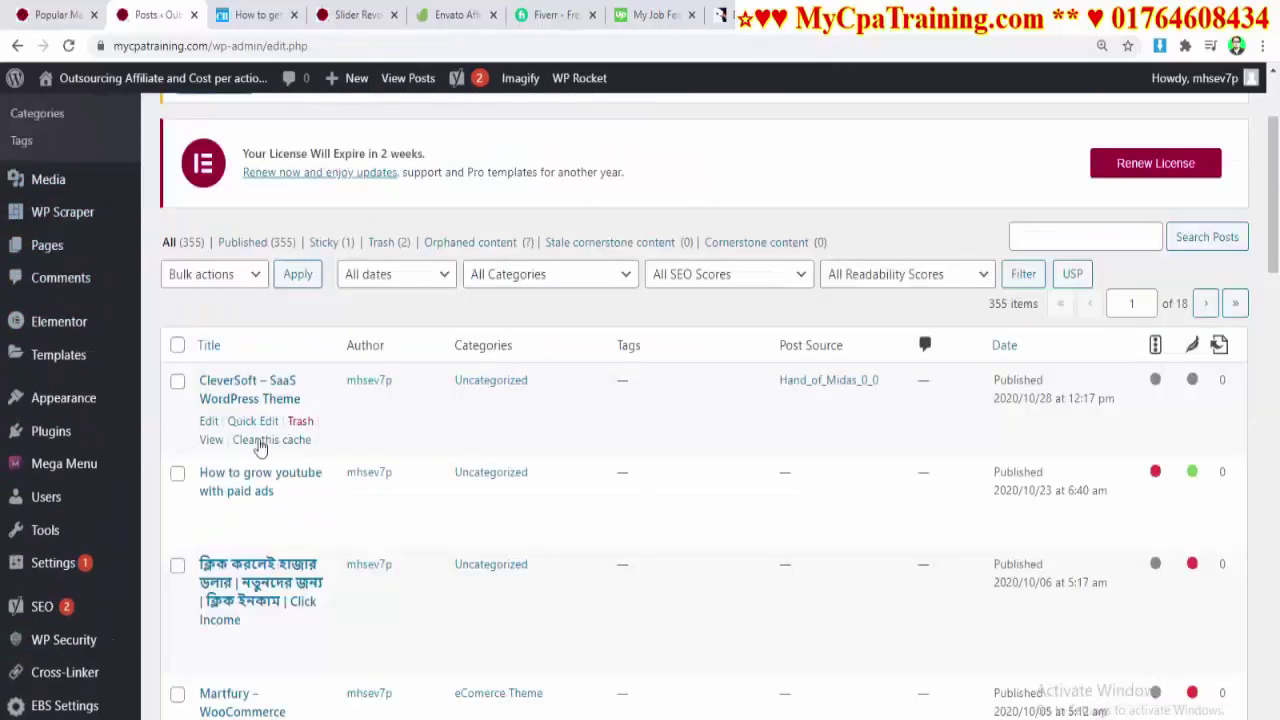
pyautogui.rightClick(212, 442)
pyautogui.click(228, 453)
pyautogui.hotkey('ctrl', 'Tab')
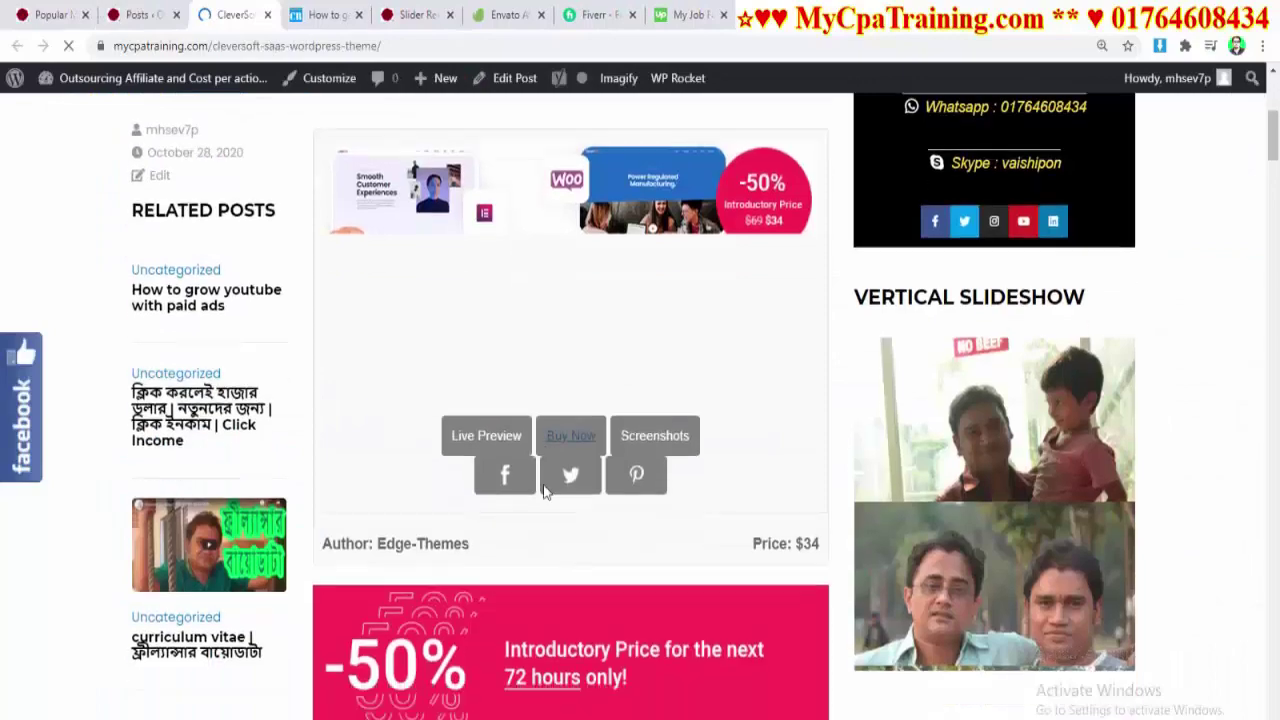
# Follow the CleverSoft post's Buy Now link to its Envato Market page.
pyautogui.scroll(-10, 534, 486)
pyautogui.scroll(-9, 530, 481)
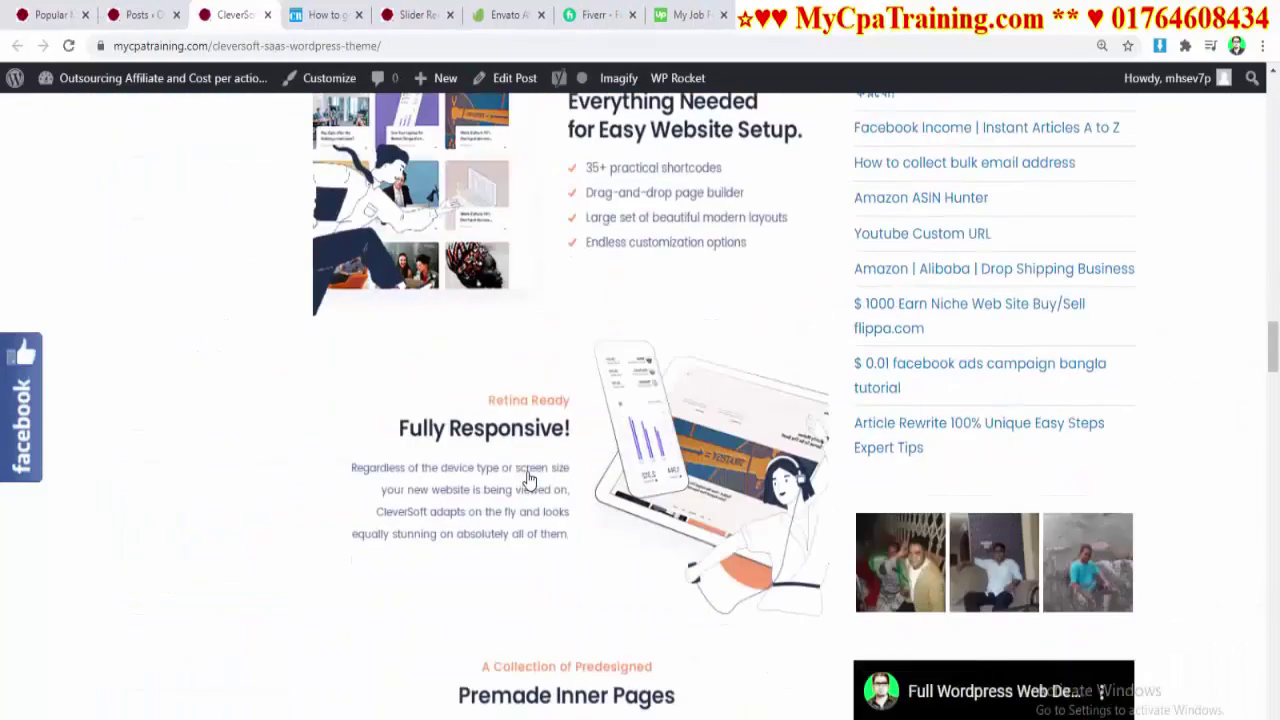
pyautogui.scroll(-5, 530, 481)
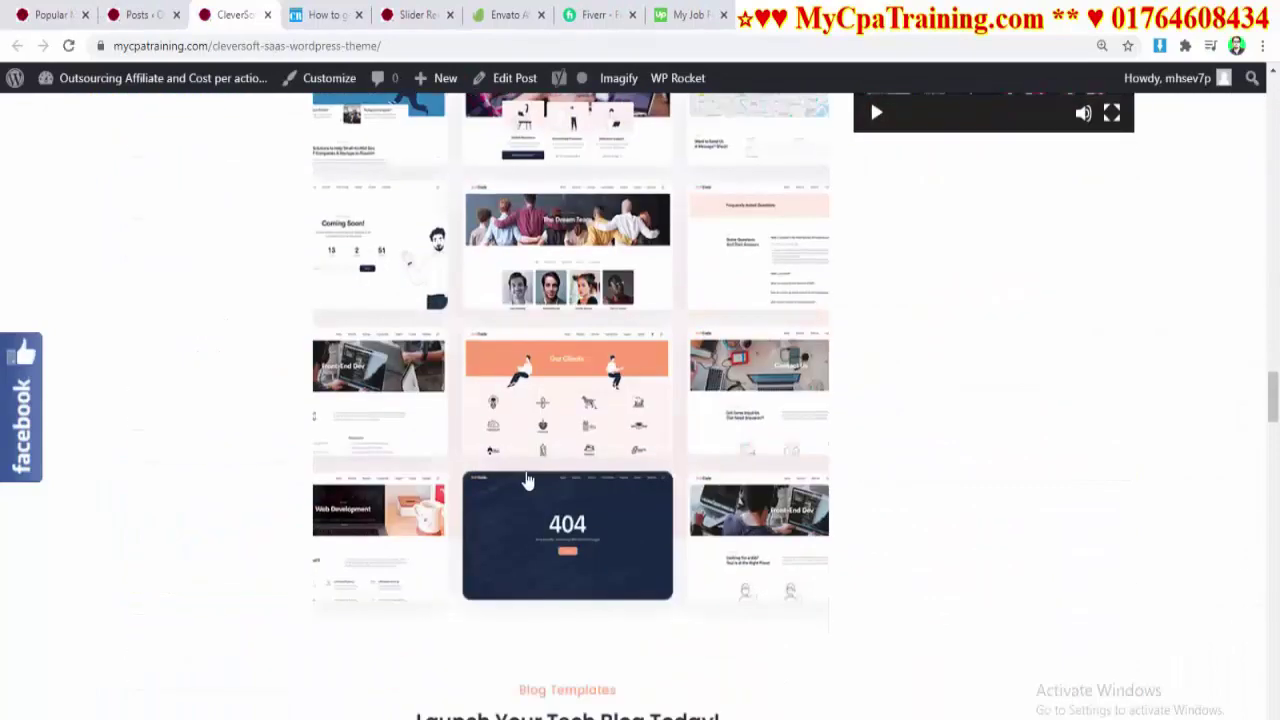
pyautogui.scroll(20, 526, 480)
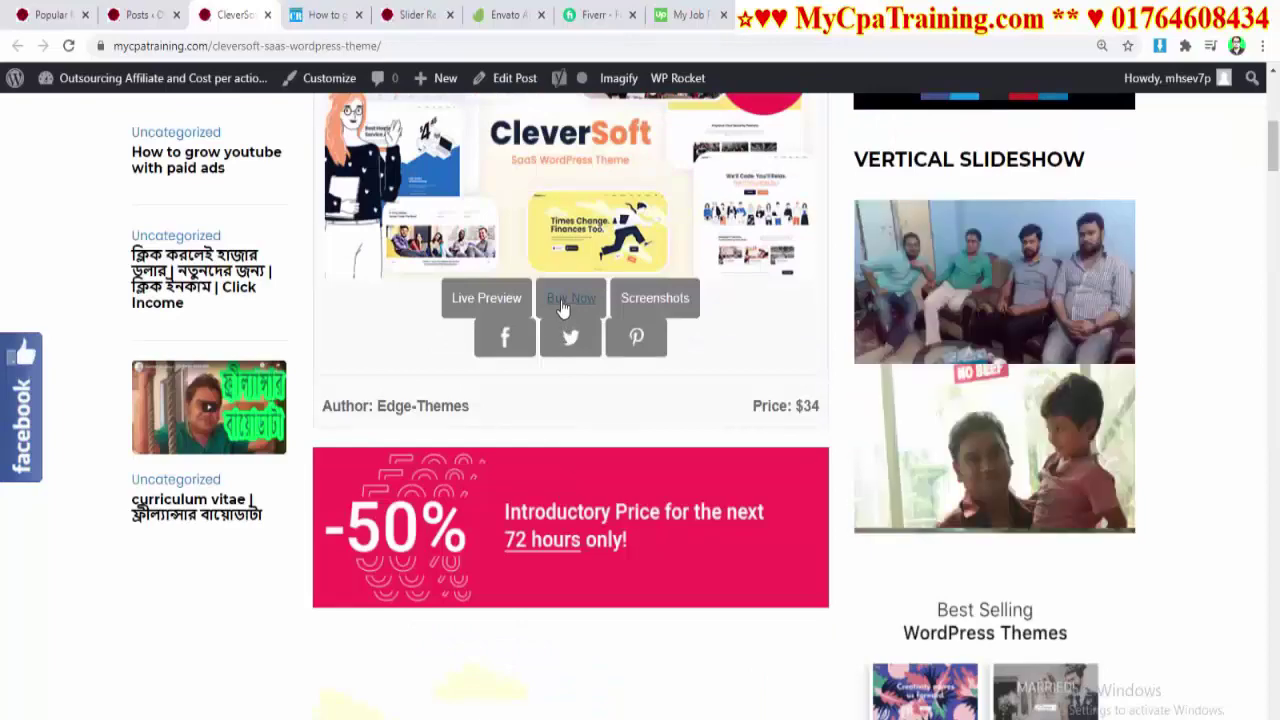
pyautogui.click(568, 298)
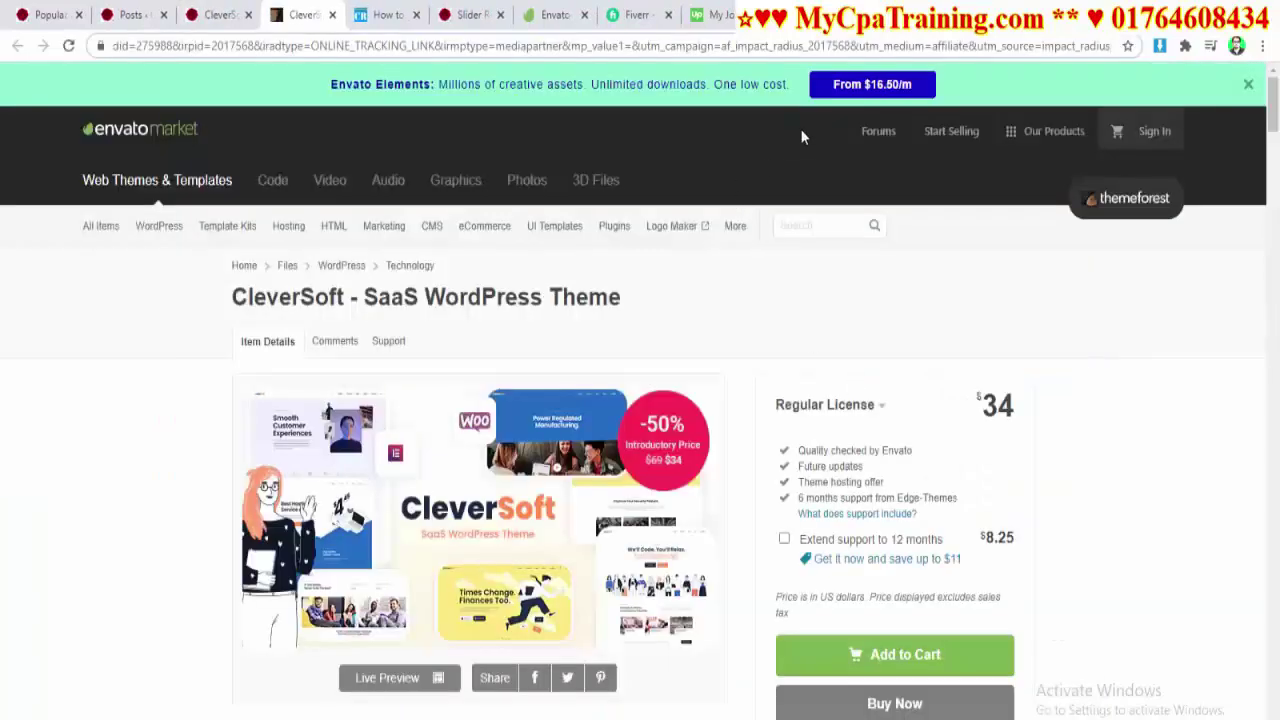
# Highlight the affiliate tracking ID in the Envato Market product page address.
pyautogui.moveTo(823, 55); pyautogui.dragTo(853, 57)
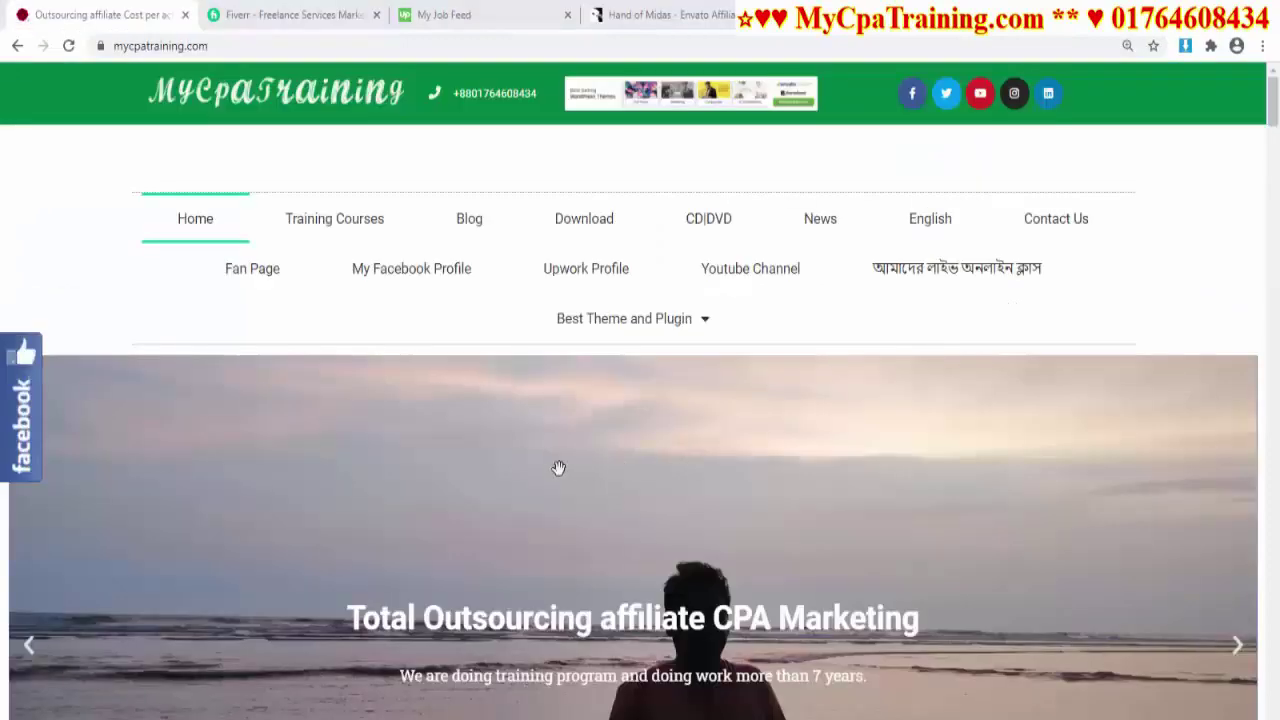
# Look over the MyCpaTraining home page, then switch to the Hand of Midas CodeCanyon page.
pyautogui.click(250, 46)
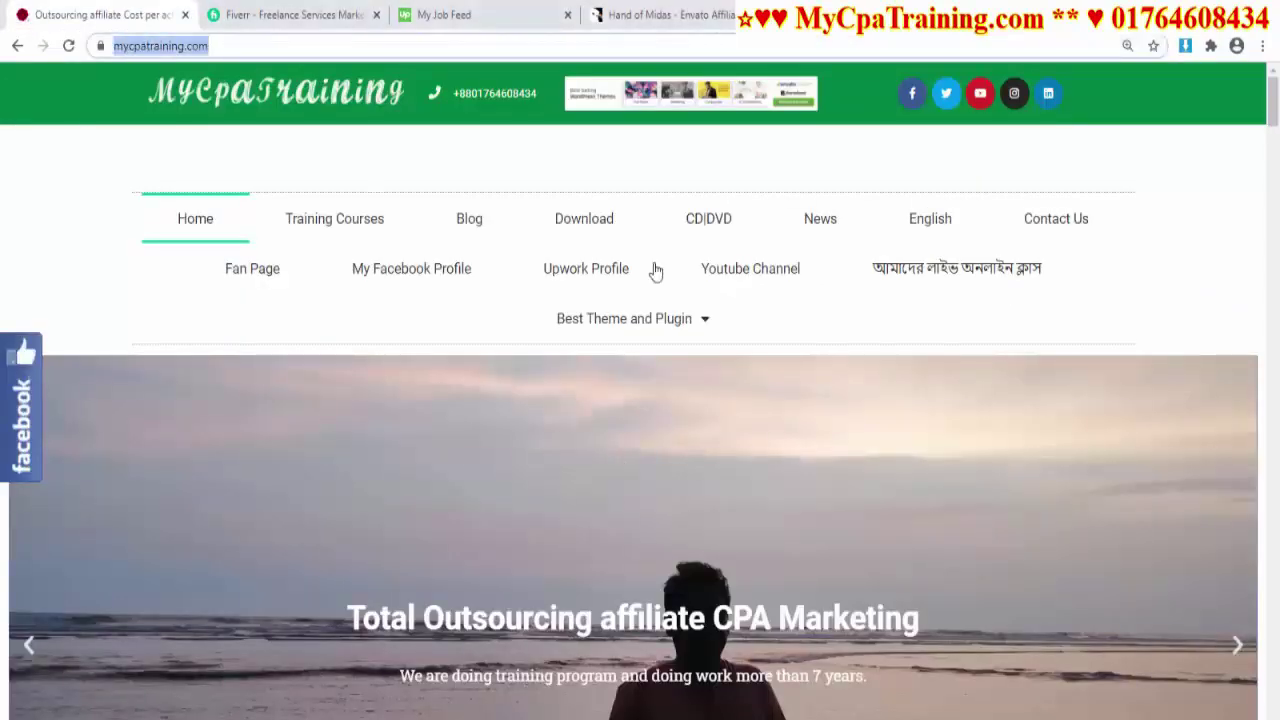
pyautogui.scroll(-3, 826, 529)
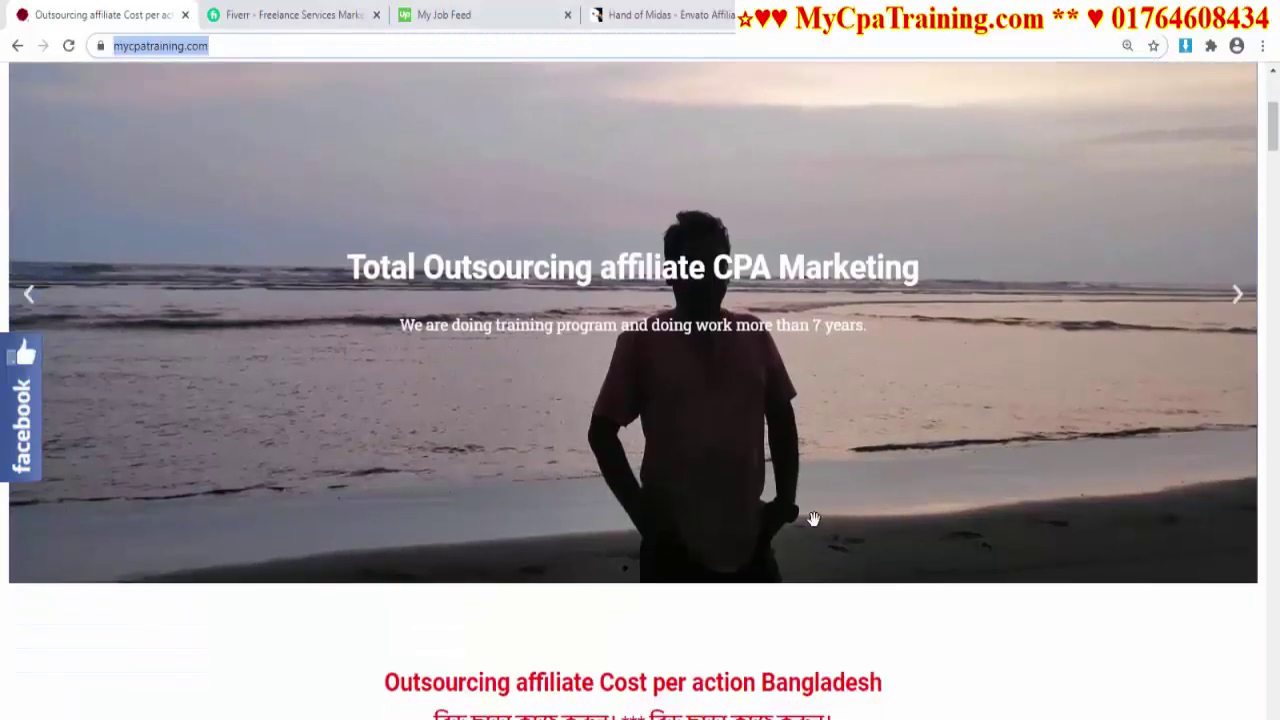
pyautogui.hotkey('ctrl', '4')
pyautogui.scroll(-1, 646, 405)
pyautogui.scroll(-4, 646, 405)
pyautogui.scroll(5, 646, 400)
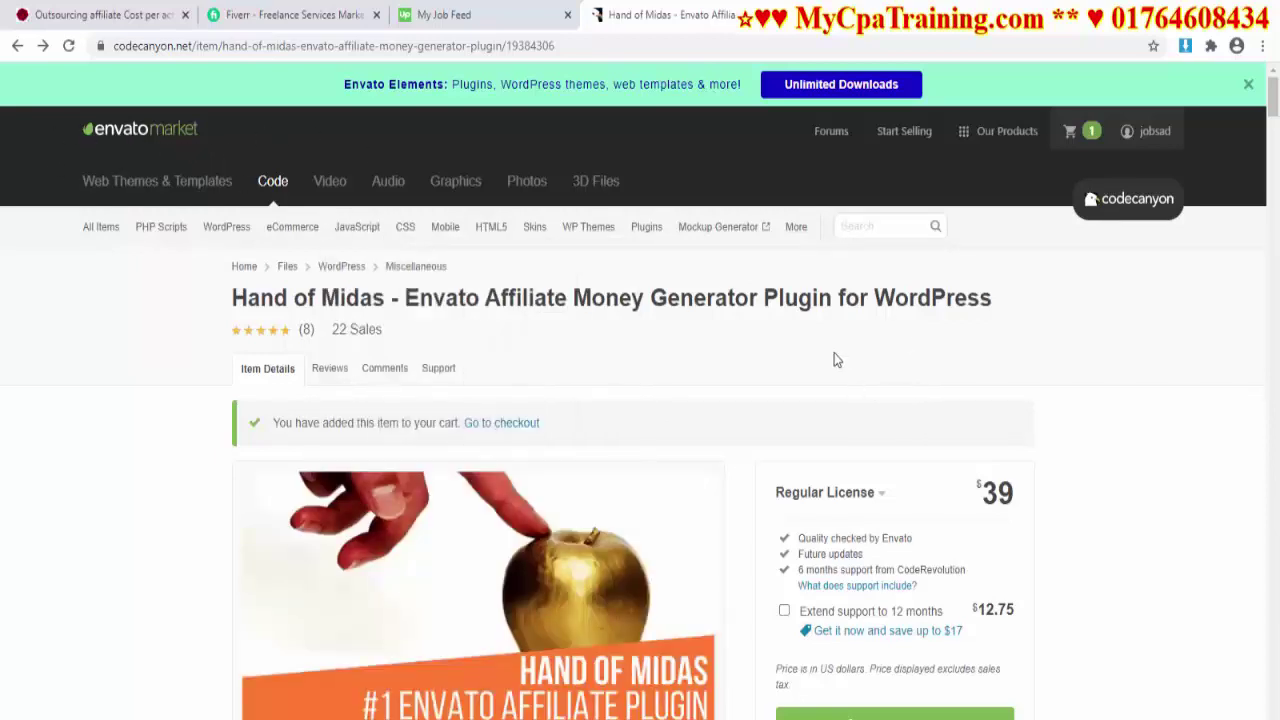
# Highlight the Hand of Midas plugin's full title and its 39 price.
pyautogui.scroll(-8, 634, 420)
pyautogui.scroll(5, 634, 445)
pyautogui.scroll(3, 637, 440)
pyautogui.moveTo(232, 303); pyautogui.dragTo(1010, 303)
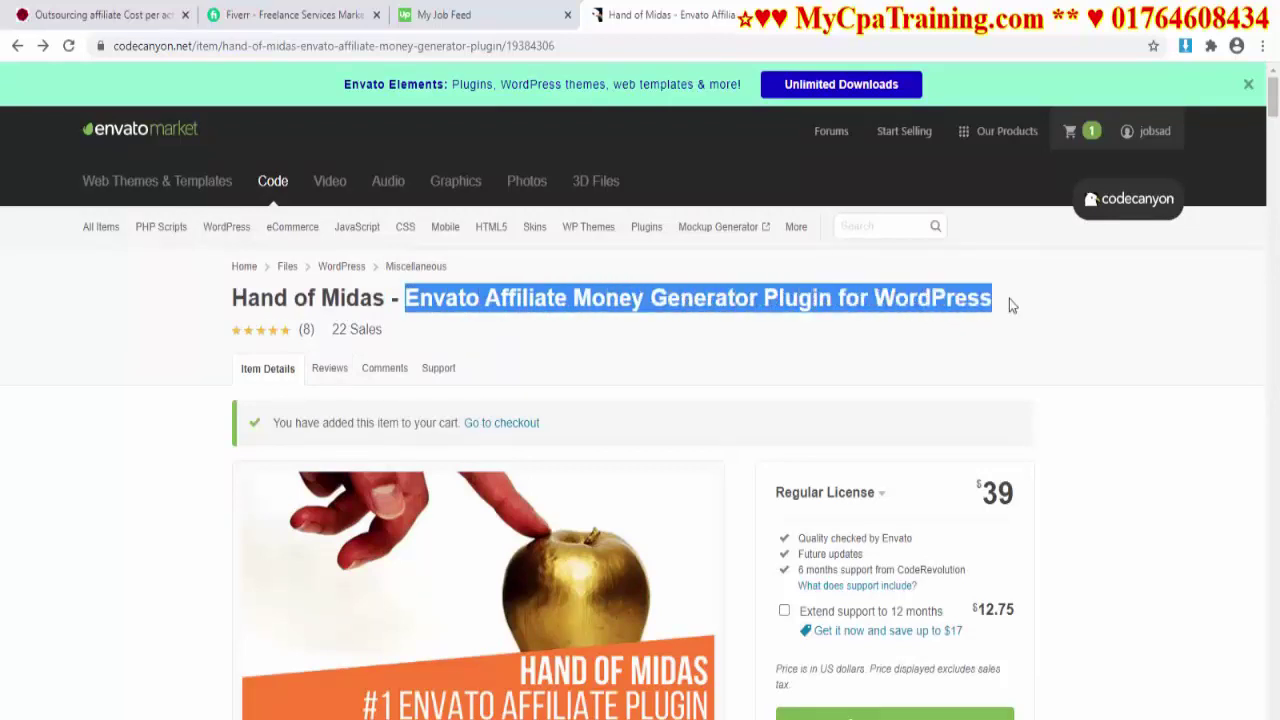
pyautogui.click(973, 347)
pyautogui.doubleClick(997, 492)
pyautogui.click(661, 400)
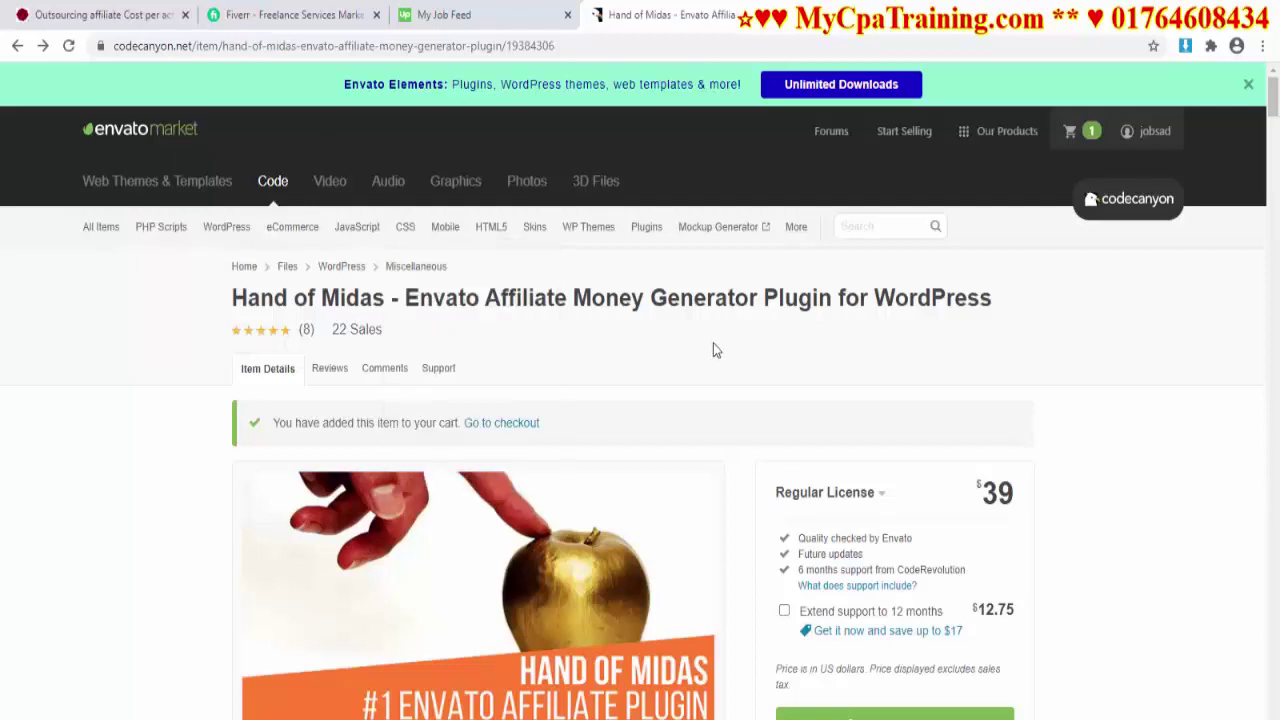
# Open the CodeCanyon shopping cart holding the Hand of Midas plugin.
pyautogui.scroll(-2, 710, 345)
pyautogui.scroll(2, 700, 345)
pyautogui.scroll(-2, 1148, 363)
pyautogui.scroll(1, 1093, 361)
pyautogui.scroll(-2, 1093, 361)
pyautogui.scroll(3, 1086, 429)
pyautogui.click(1072, 134)
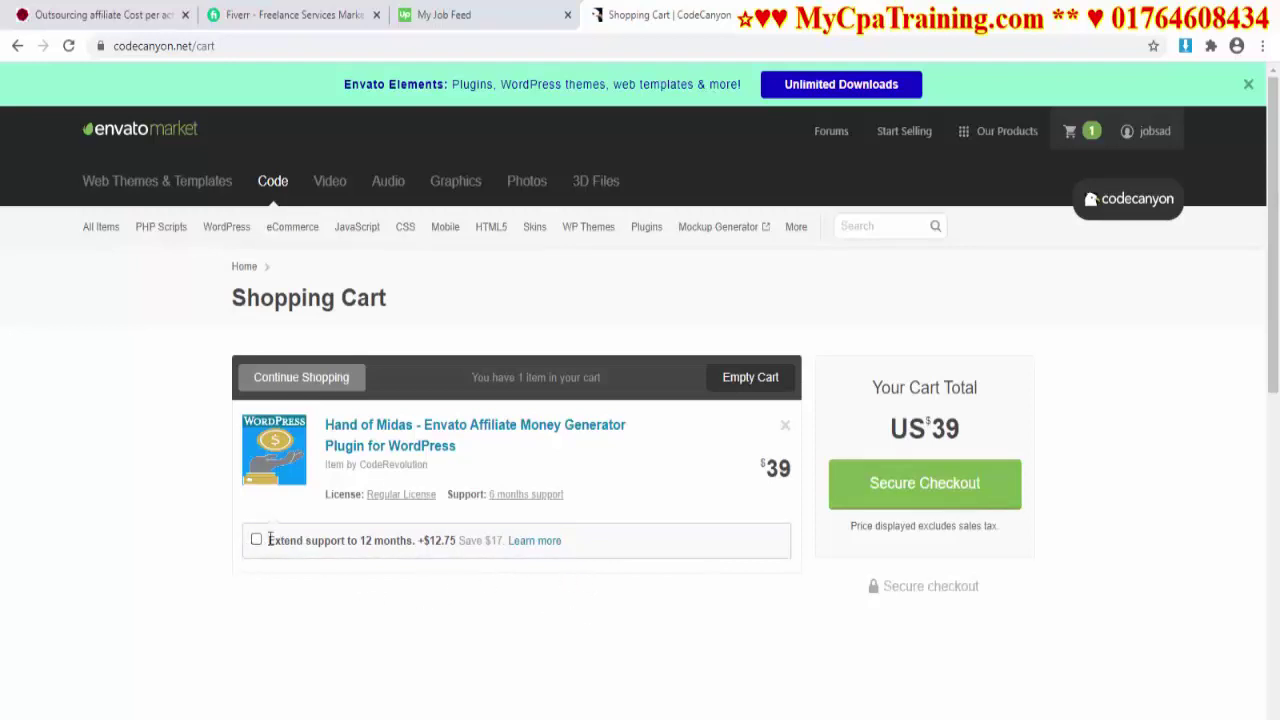
# Check out and pay $41.00 for the plugin by Visa/Mastercard card.
pyautogui.click(937, 487)
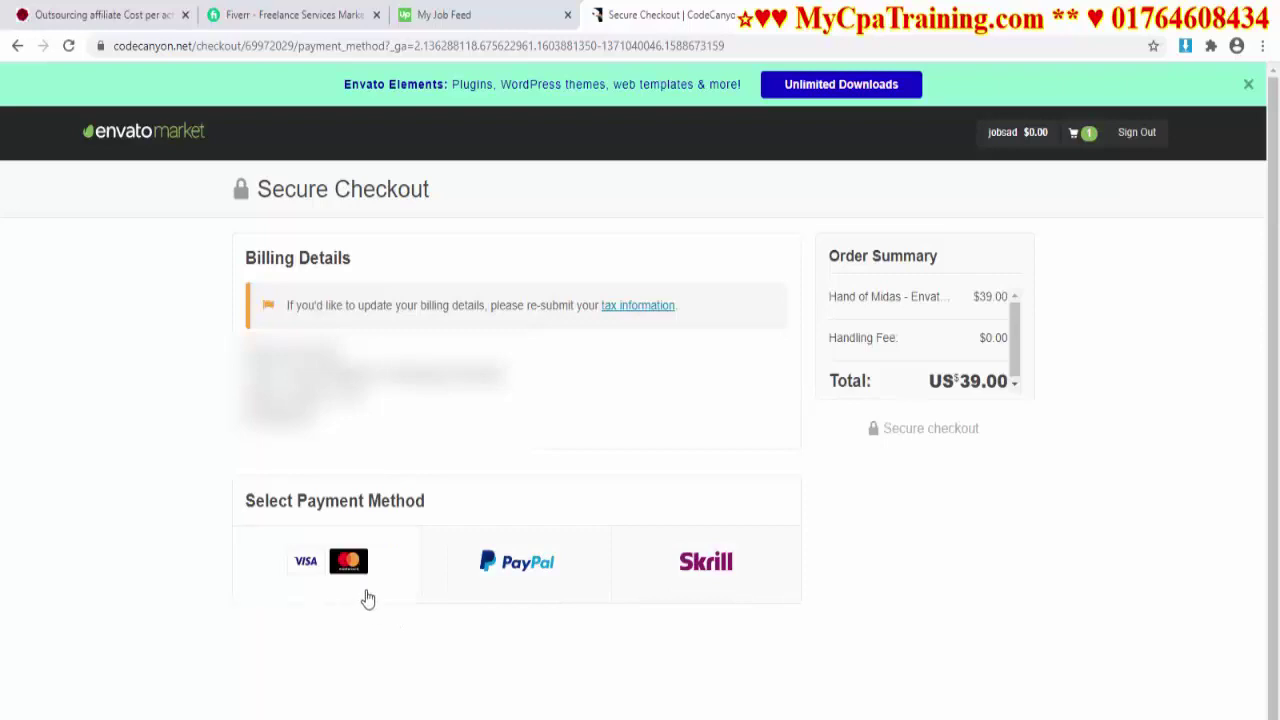
pyautogui.click(328, 566)
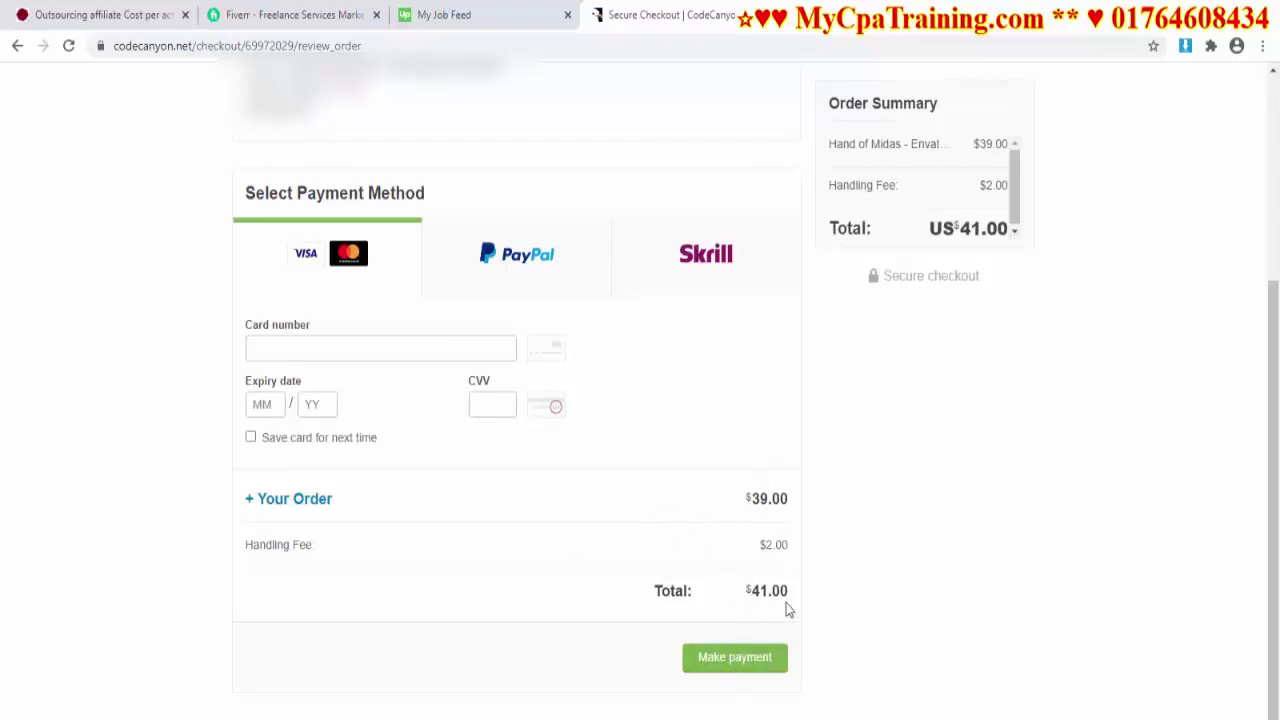
pyautogui.click(754, 665)
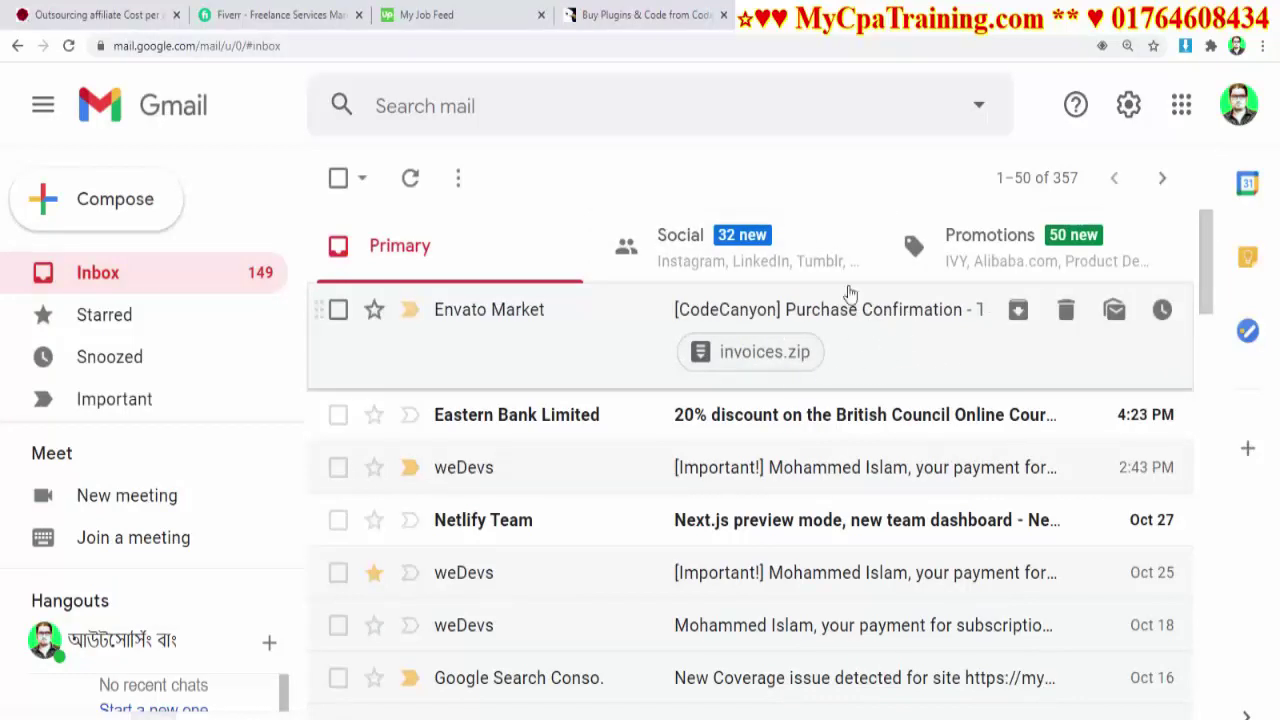
# Go from the payment confirmation to the downloads page for purchased items.
pyautogui.hotkey('ctrl', 'shift', 'Tab')
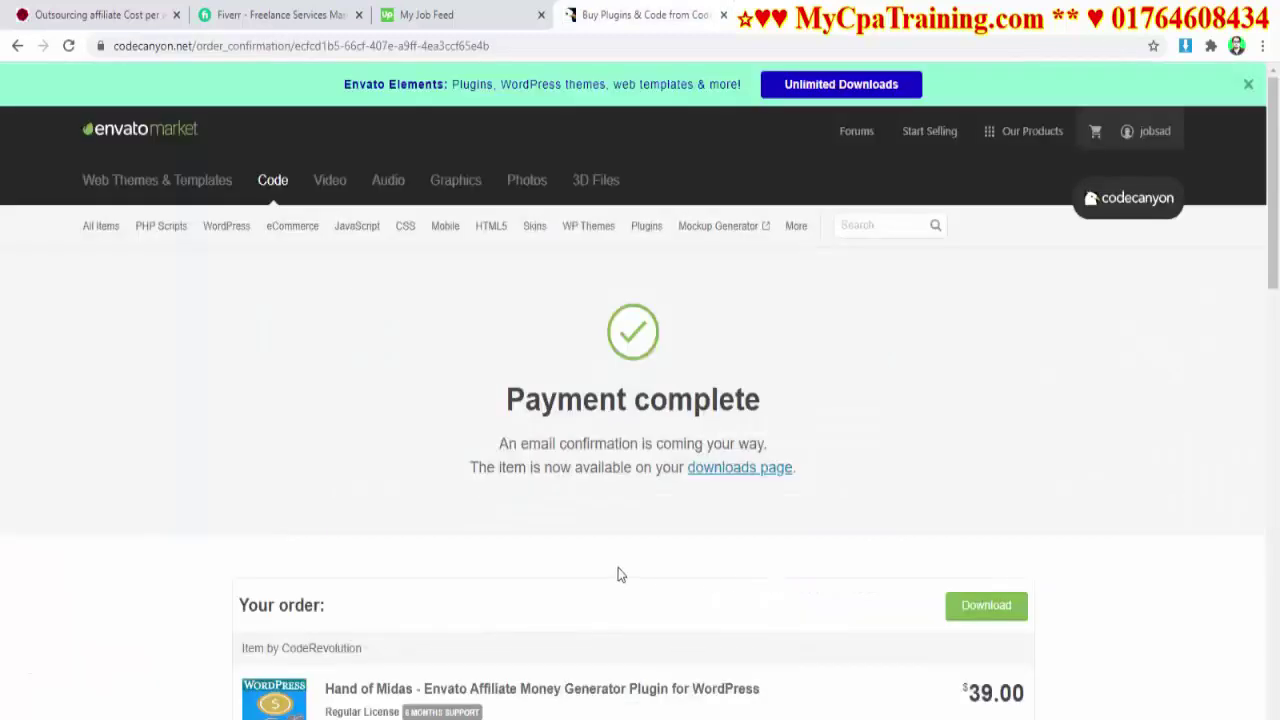
pyautogui.click(733, 472)
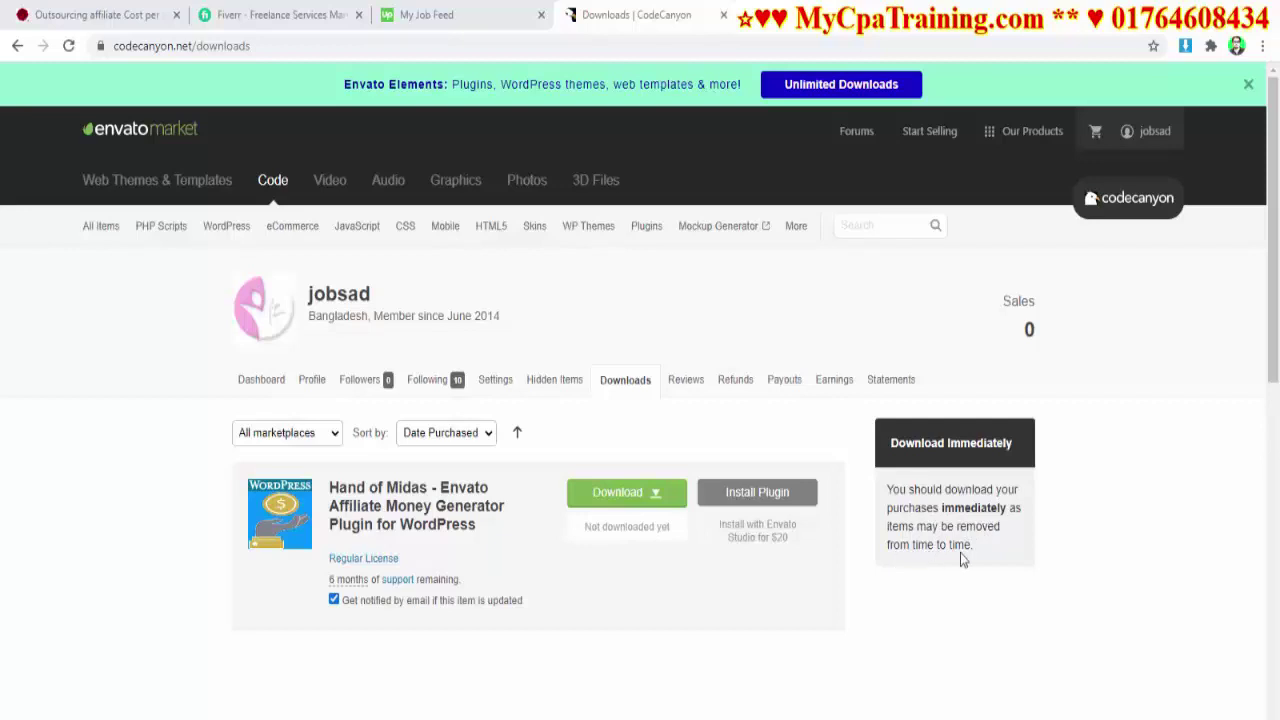
pyautogui.scroll(-2, 694, 380)
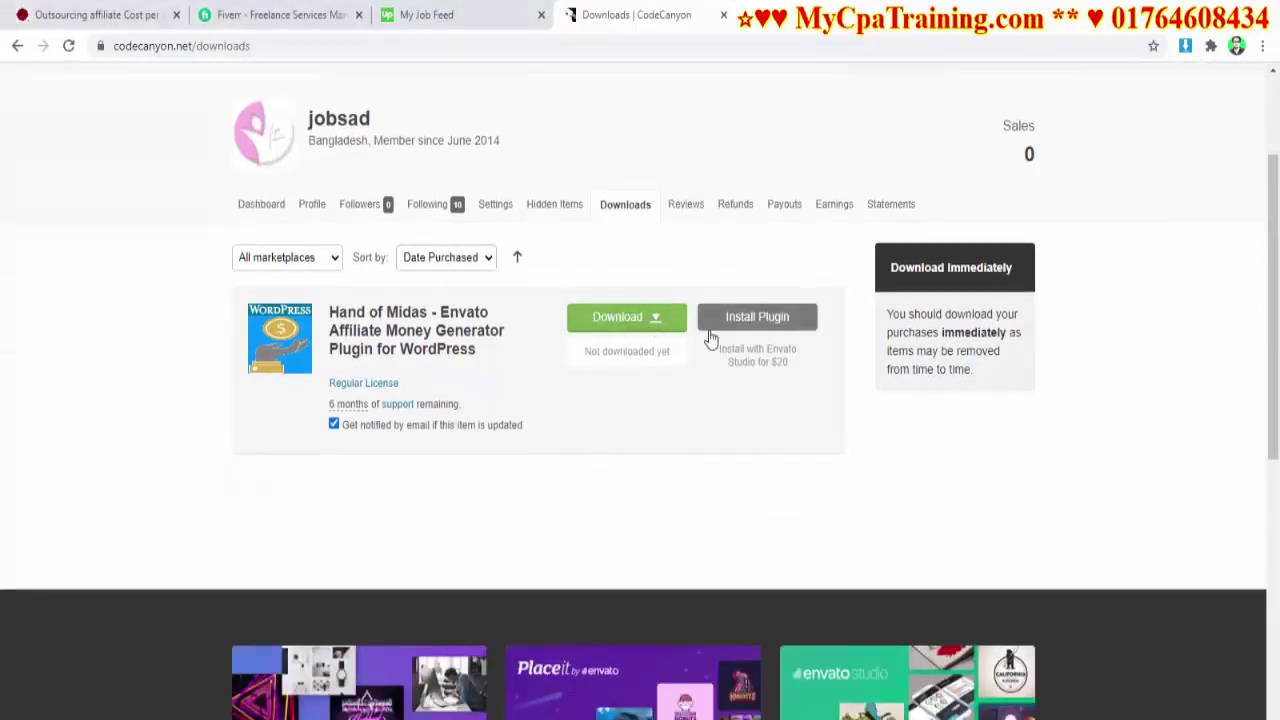
# Download all files, the installable WordPress file, and the license certificate as text.
pyautogui.click(660, 328)
pyautogui.click(654, 317)
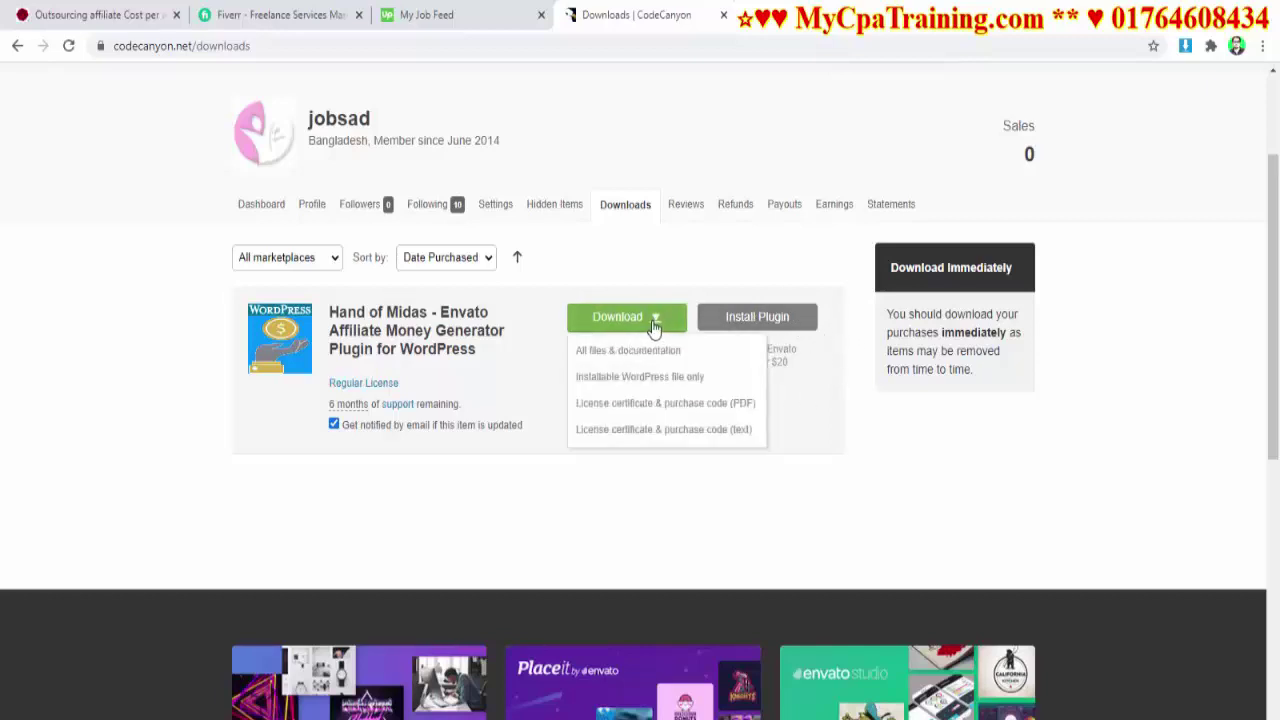
pyautogui.click(657, 352)
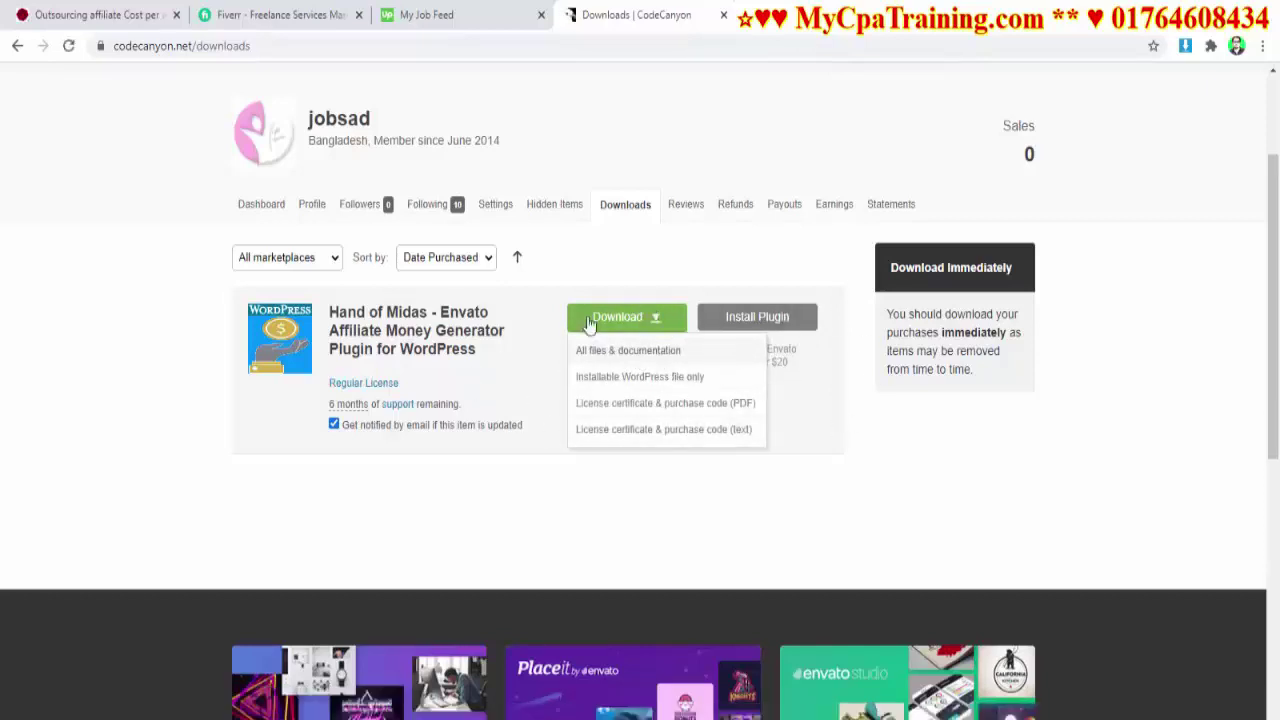
pyautogui.click(642, 388)
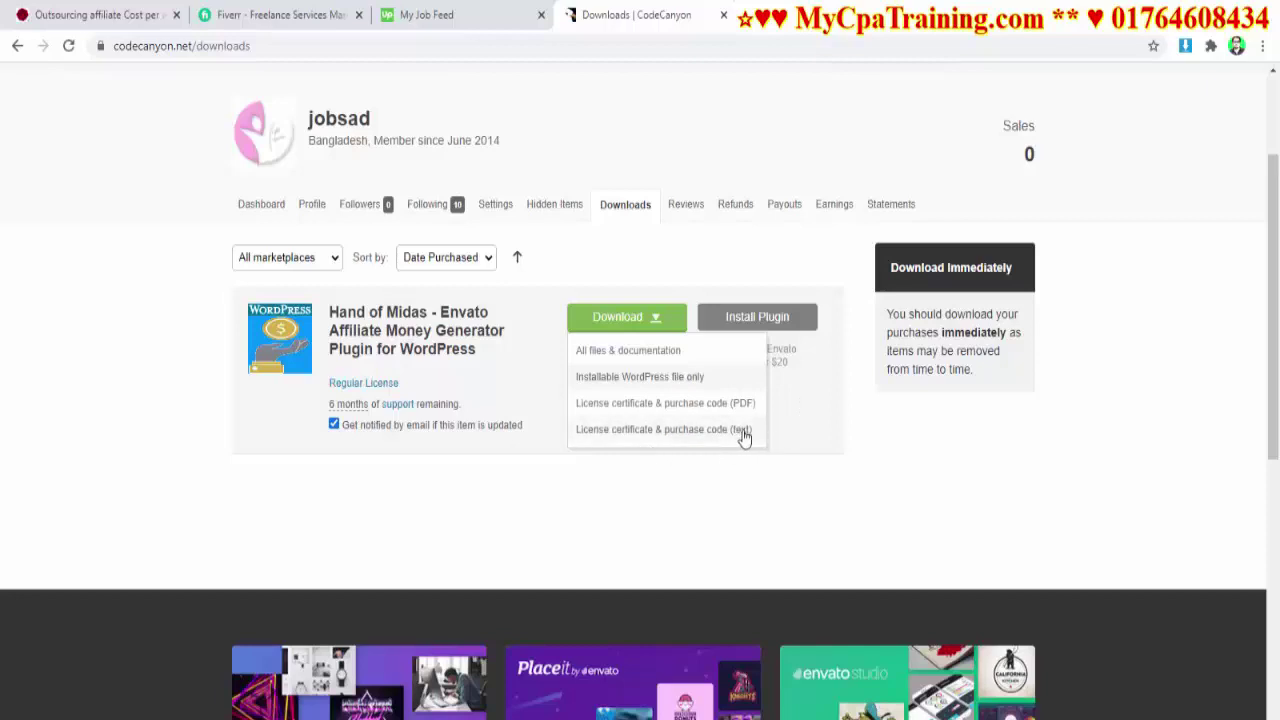
pyautogui.click(686, 434)
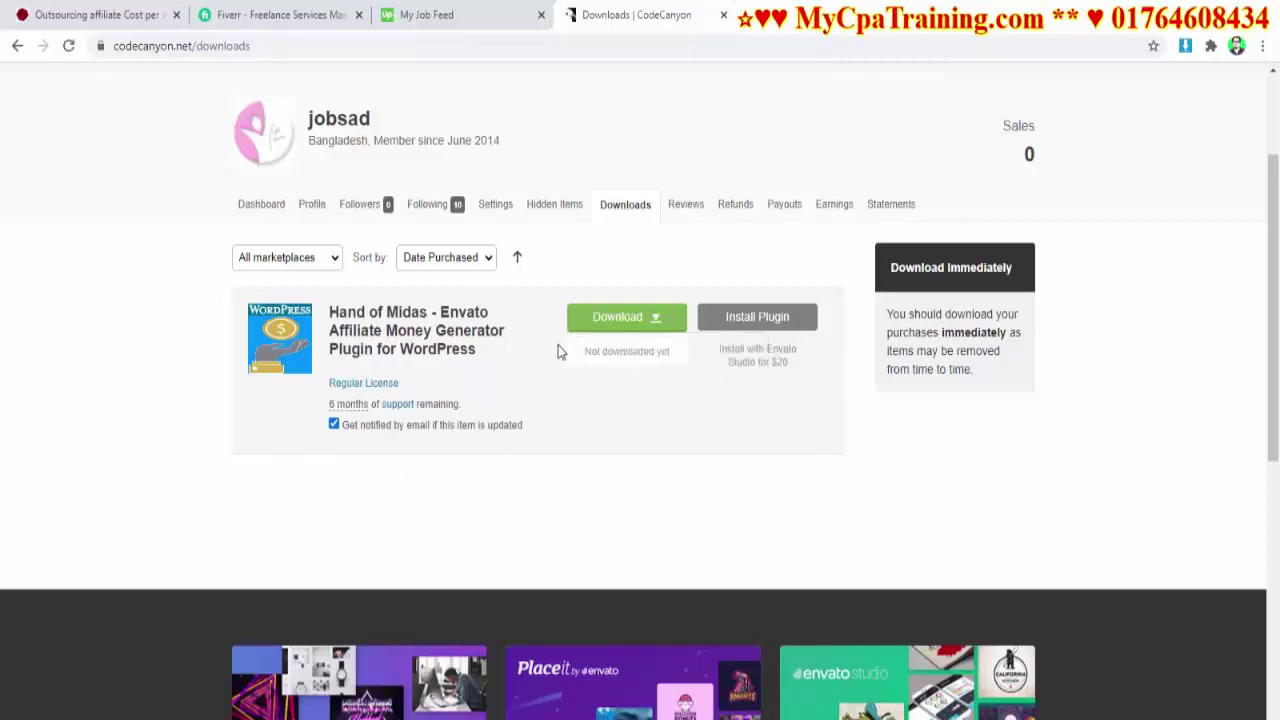
pyautogui.hotkey('ctrl', '1')
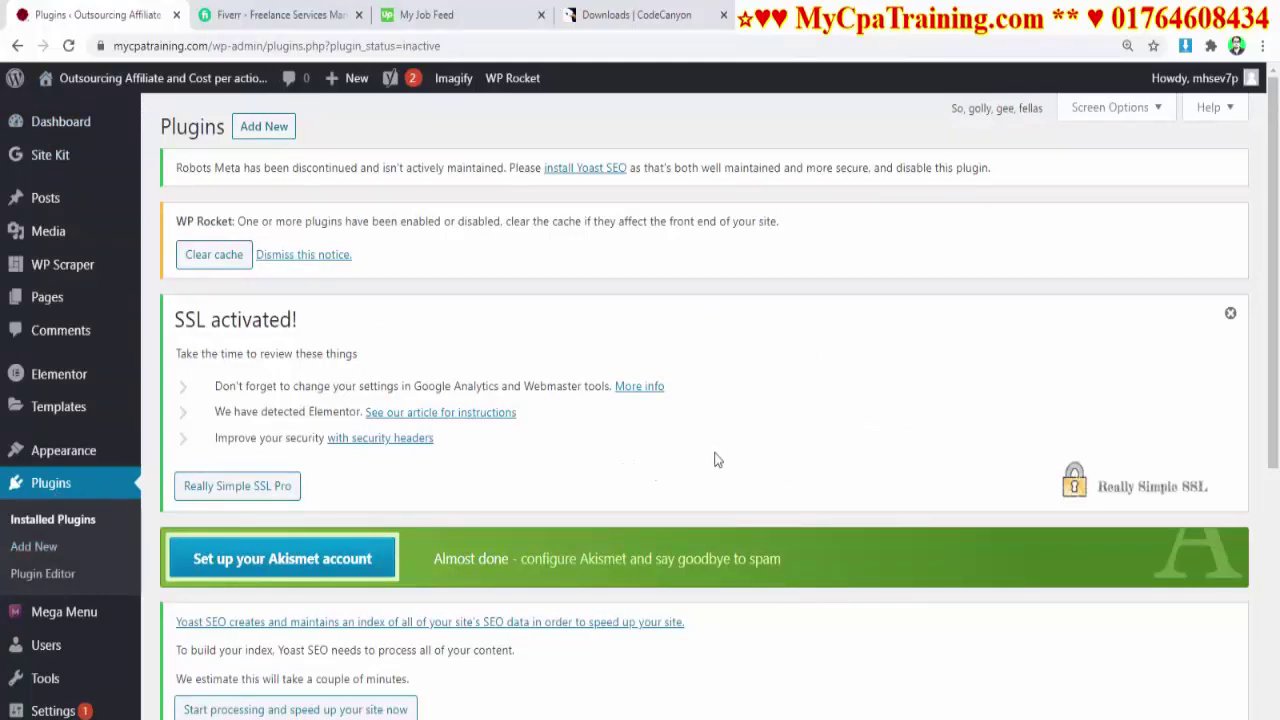
# Upload the Hand of Midas zip as a new plugin, install it and activate it.
pyautogui.click(268, 127)
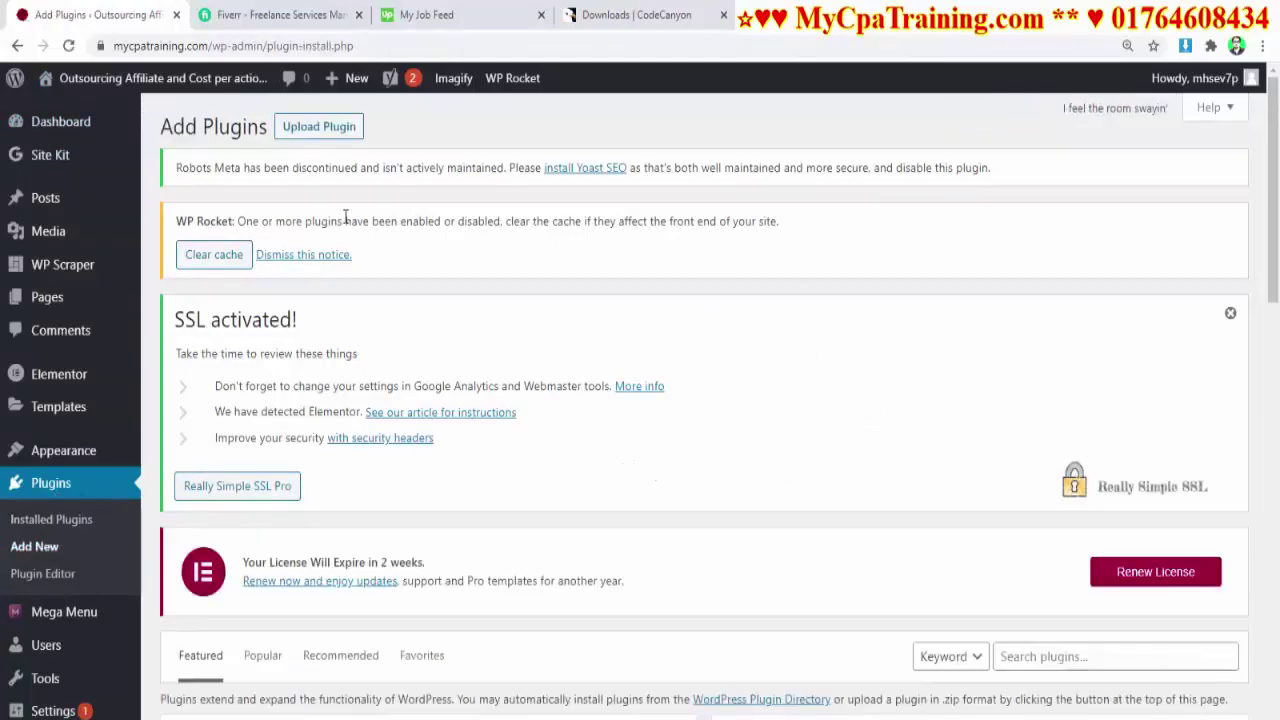
pyautogui.click(318, 127)
pyautogui.scroll(-4, 603, 431)
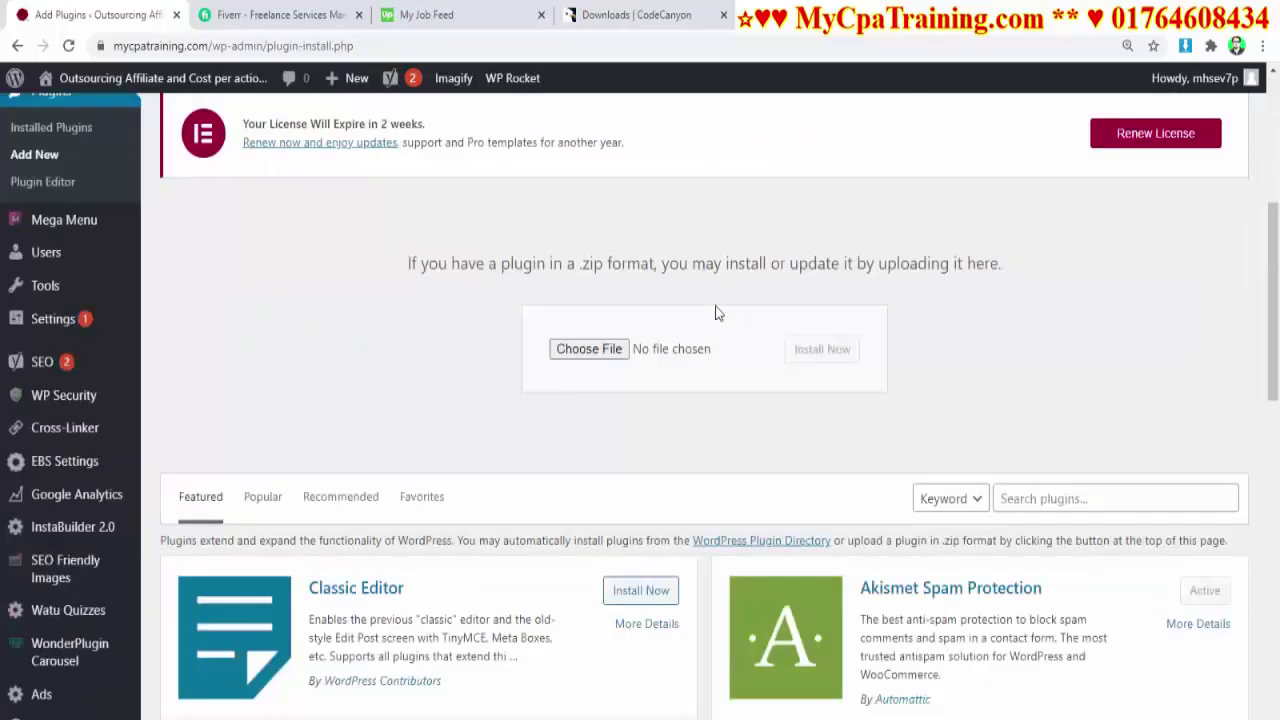
pyautogui.click(589, 350)
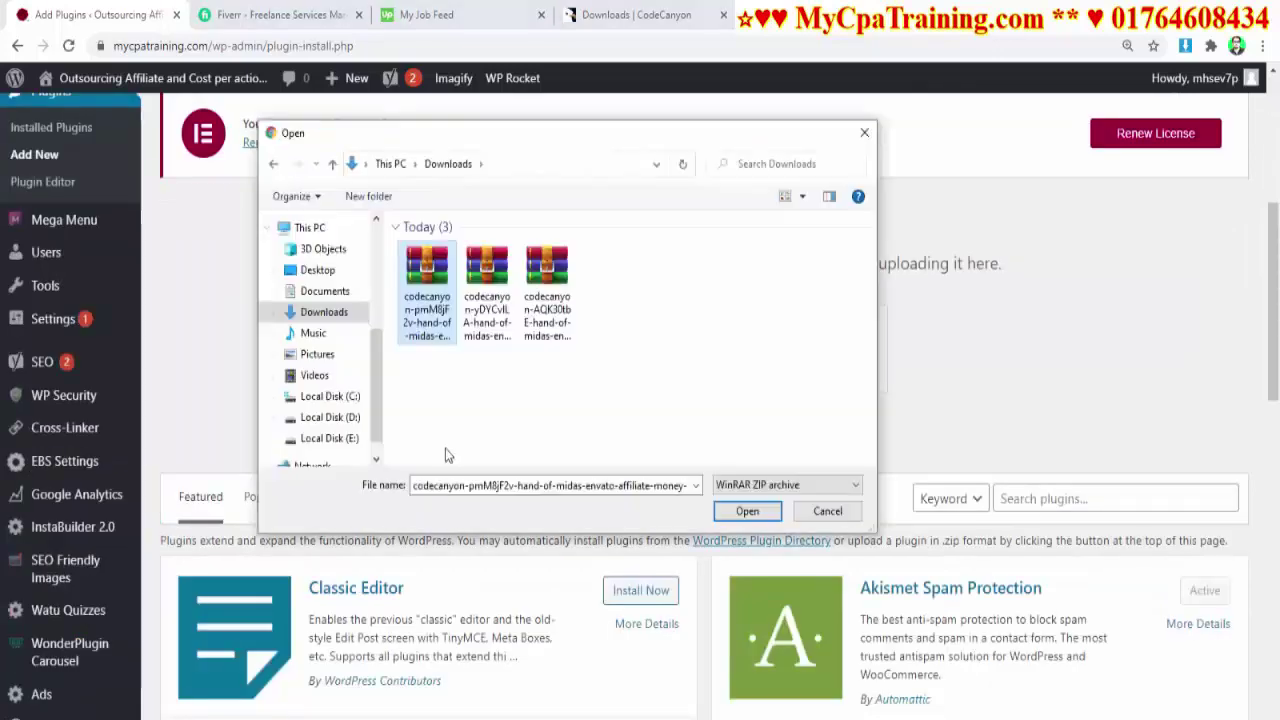
pyautogui.click(766, 512)
pyautogui.click(818, 362)
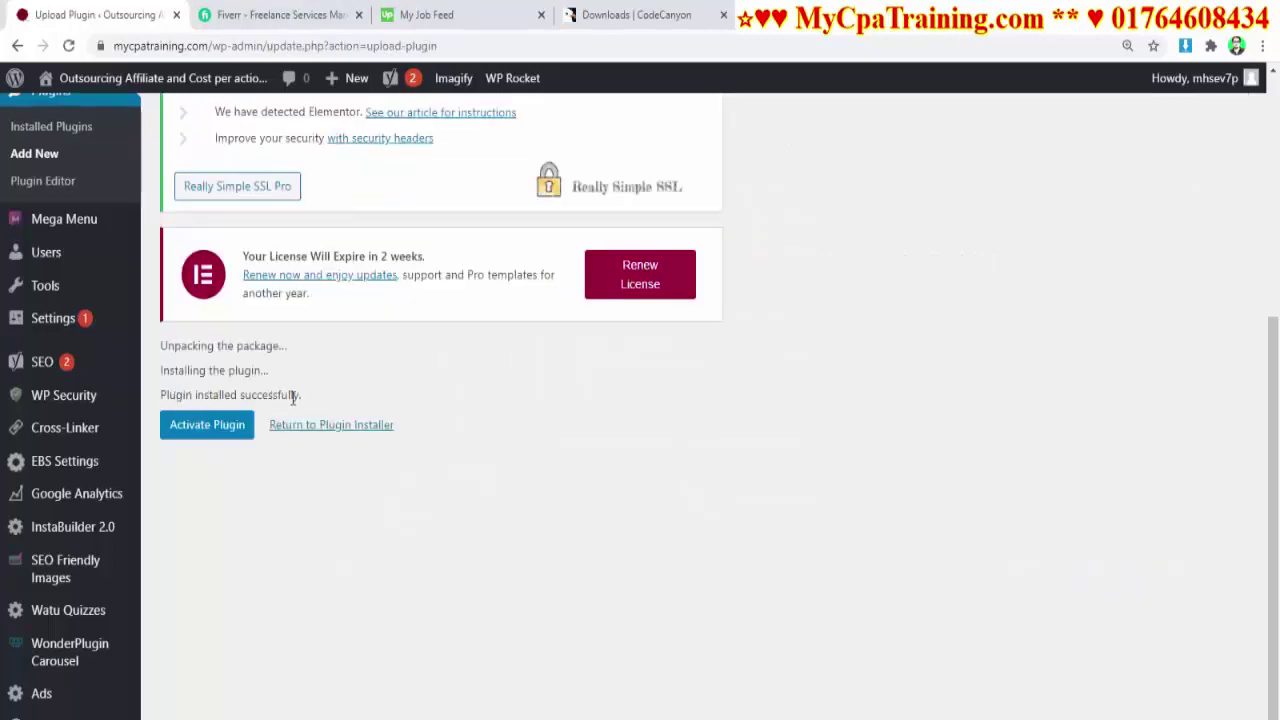
pyautogui.click(215, 428)
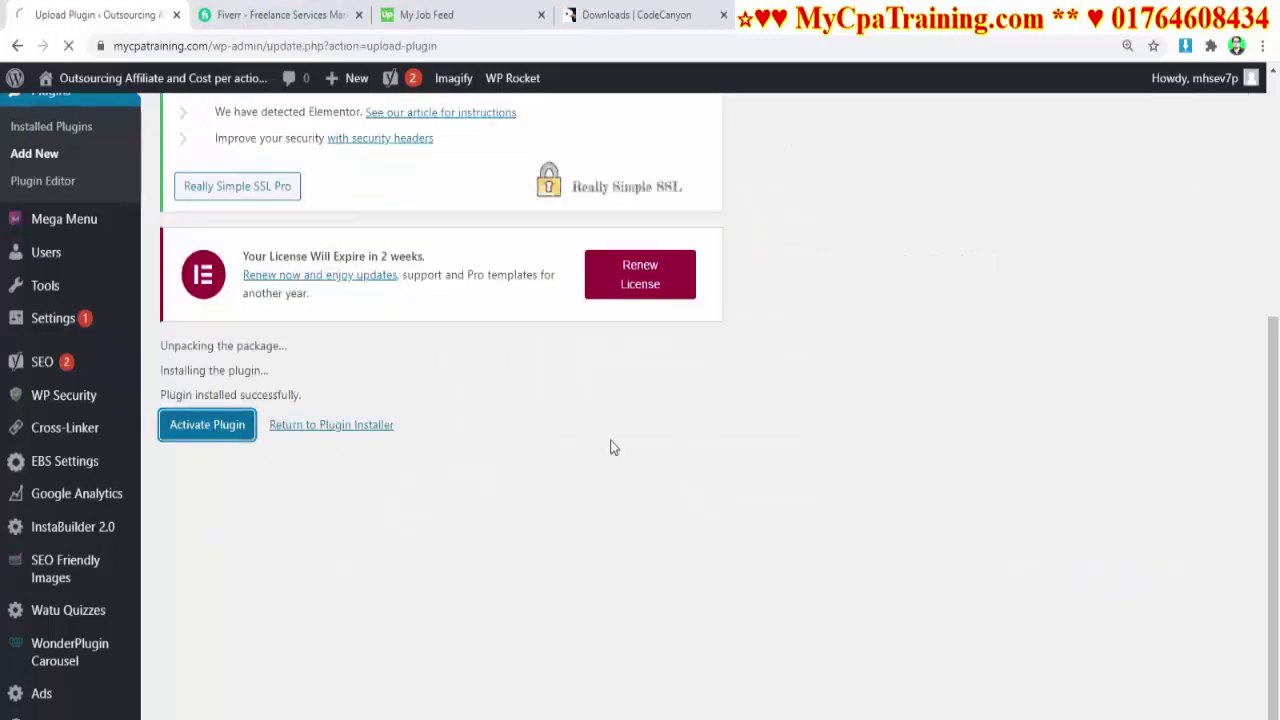
# Open Hand of Midas Main Settings and highlight the purchase code registration text.
pyautogui.scroll(-5, 555, 460)
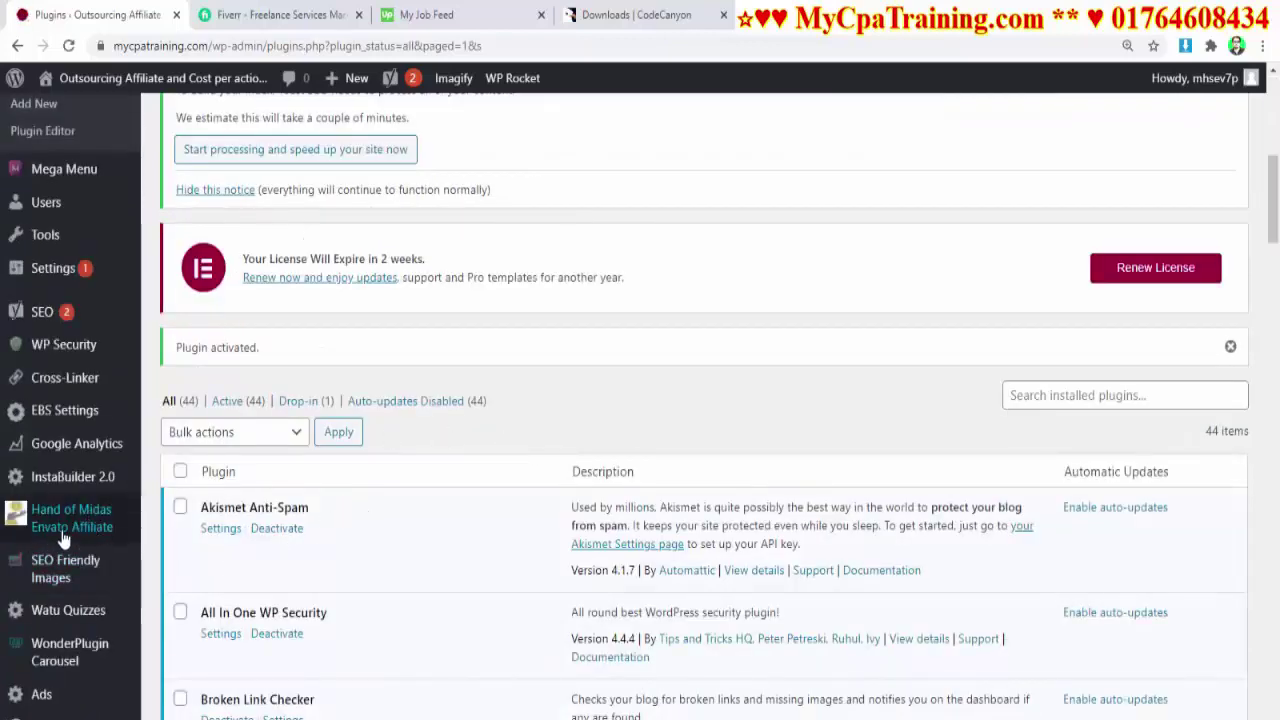
pyautogui.moveTo(97, 535)
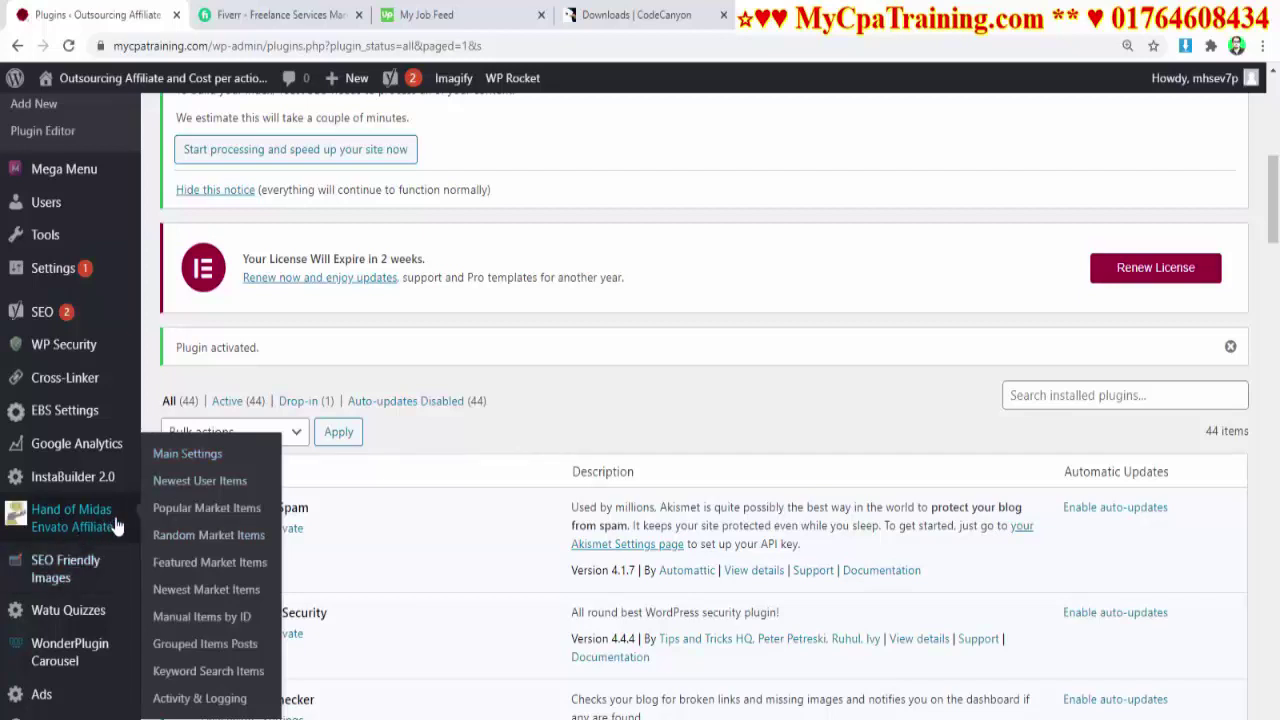
pyautogui.click(188, 456)
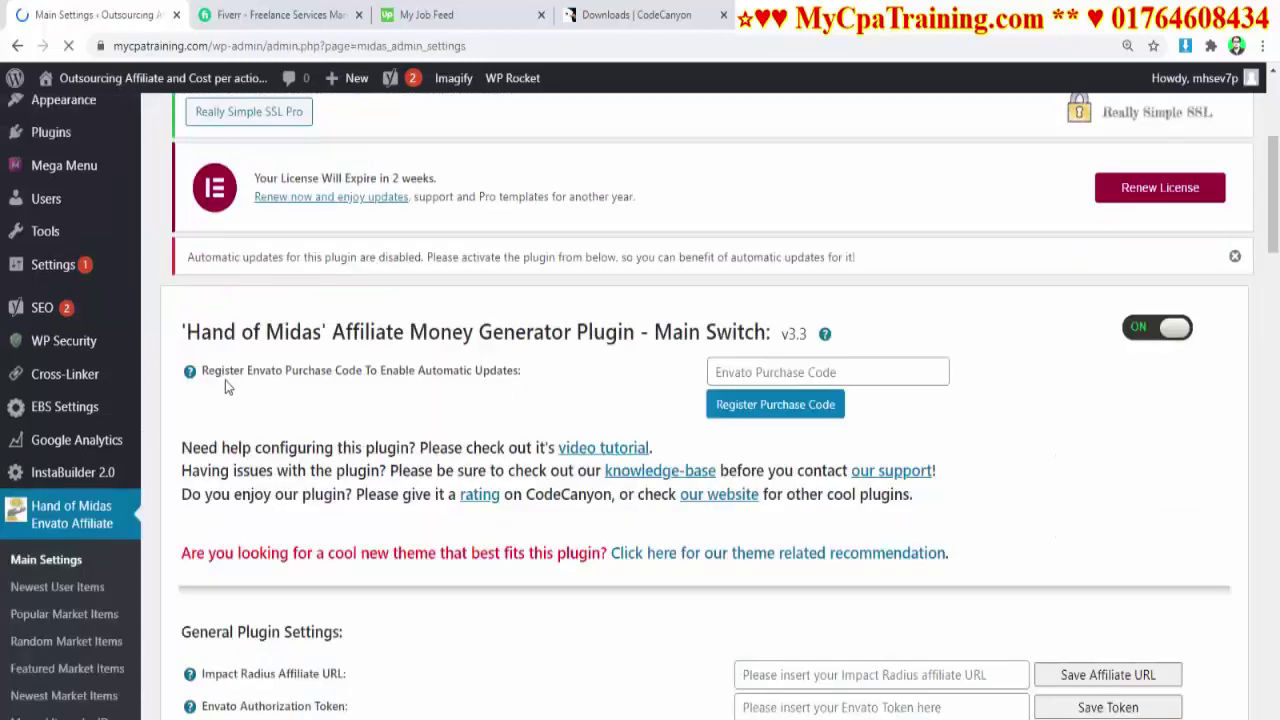
pyautogui.moveTo(222, 370); pyautogui.dragTo(603, 377)
pyautogui.click(865, 396)
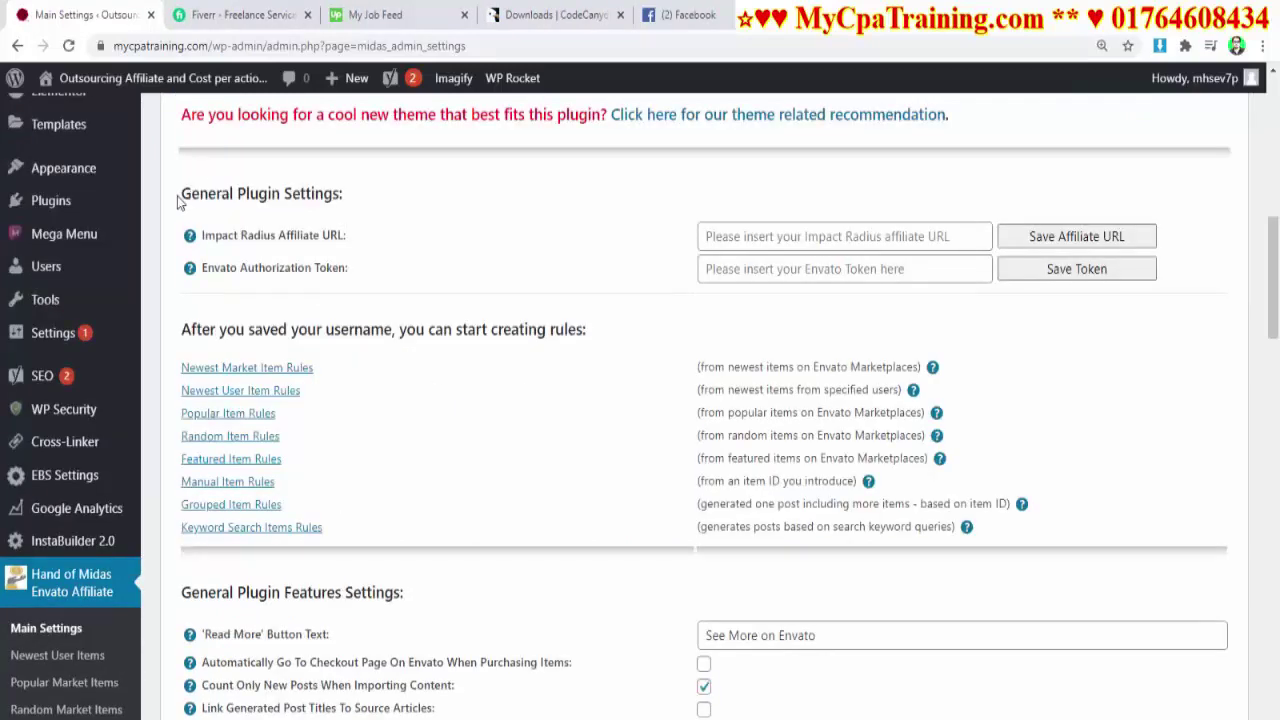
# Open the guide linked from the Impact Radius Affiliate URL help tooltip.
pyautogui.moveTo(178, 202); pyautogui.dragTo(433, 211)
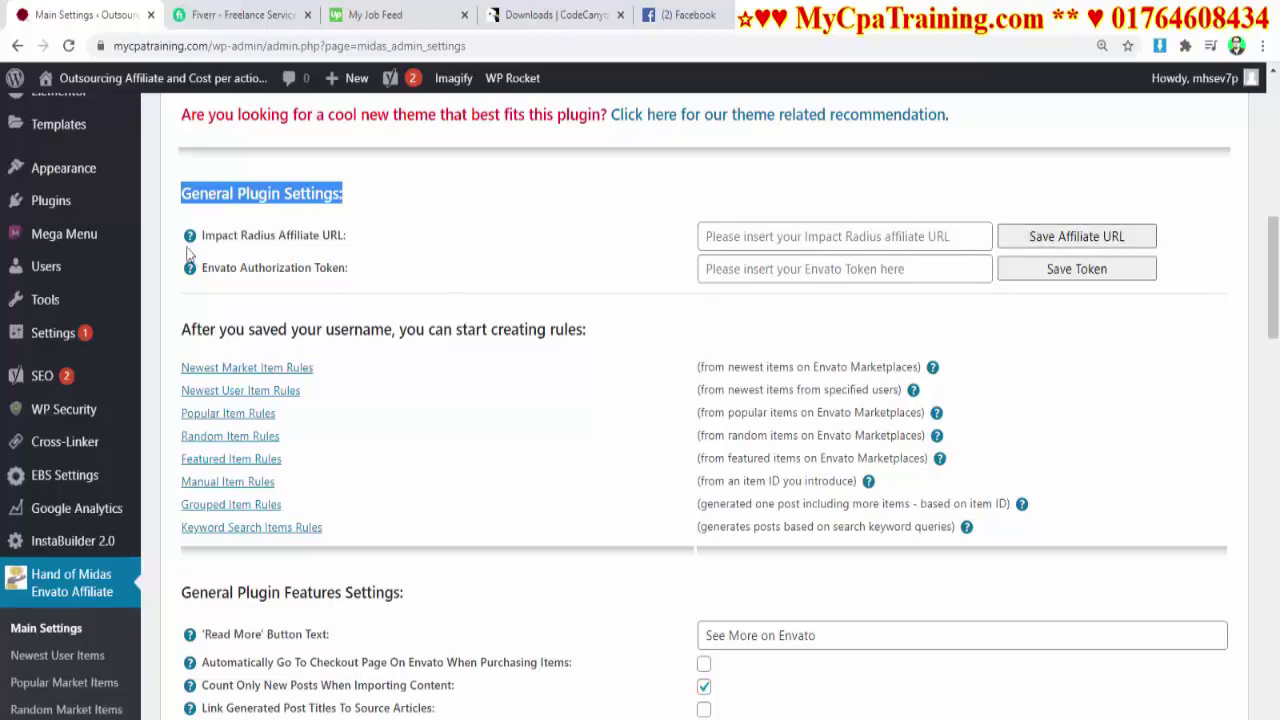
pyautogui.moveTo(193, 242)
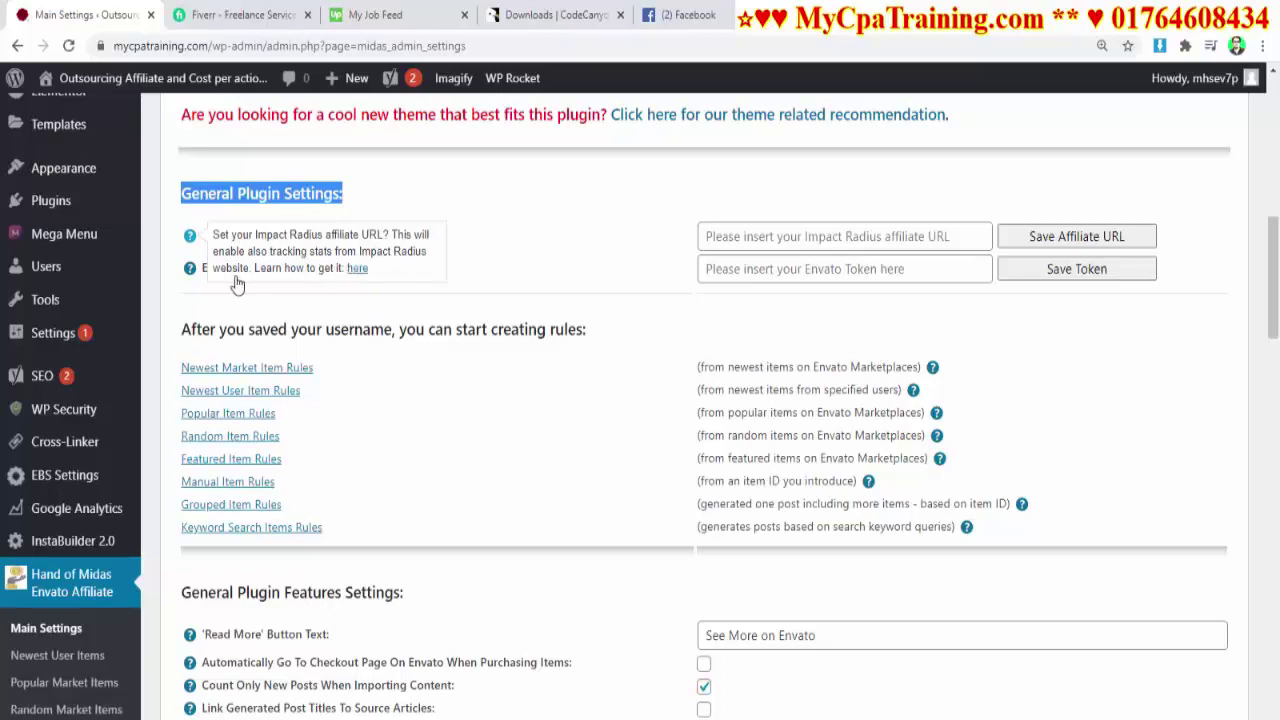
pyautogui.click(358, 269)
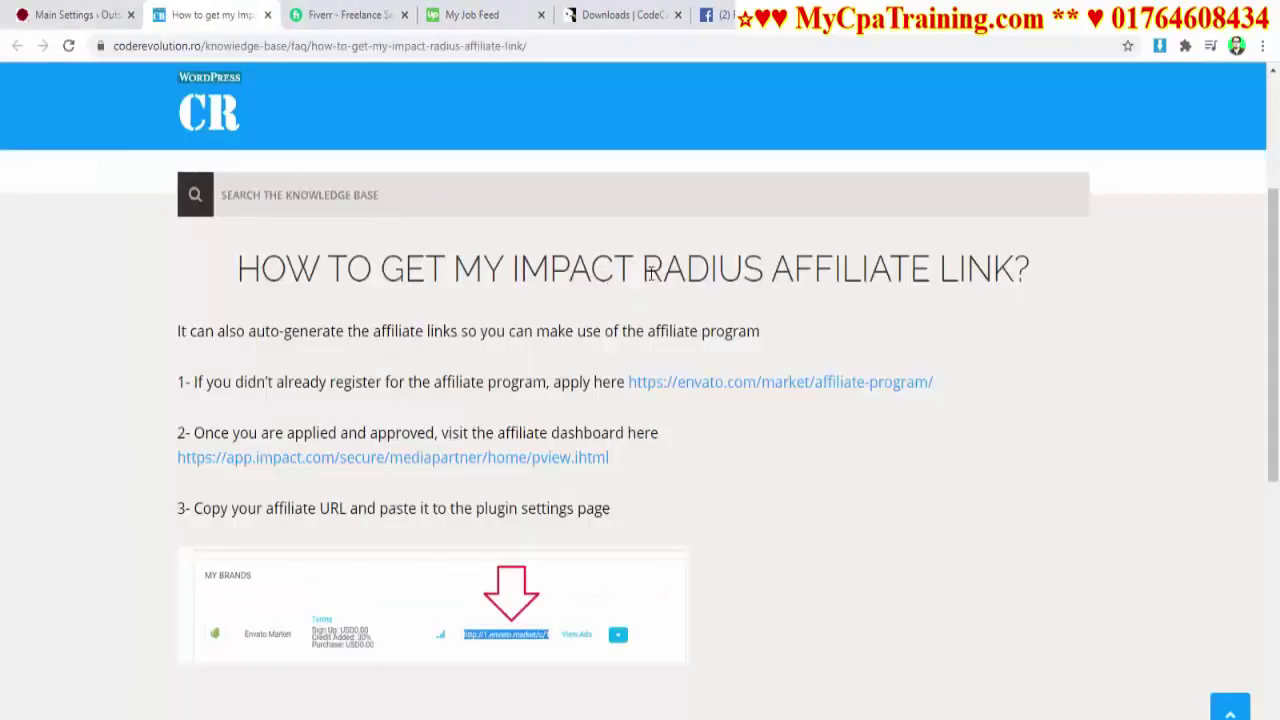
# Dismiss the newsletter popup and open the article's app.impact.com affiliate dashboard link.
pyautogui.moveTo(848, 270); pyautogui.dragTo(1034, 277)
pyautogui.click(418, 365)
pyautogui.click(416, 465)
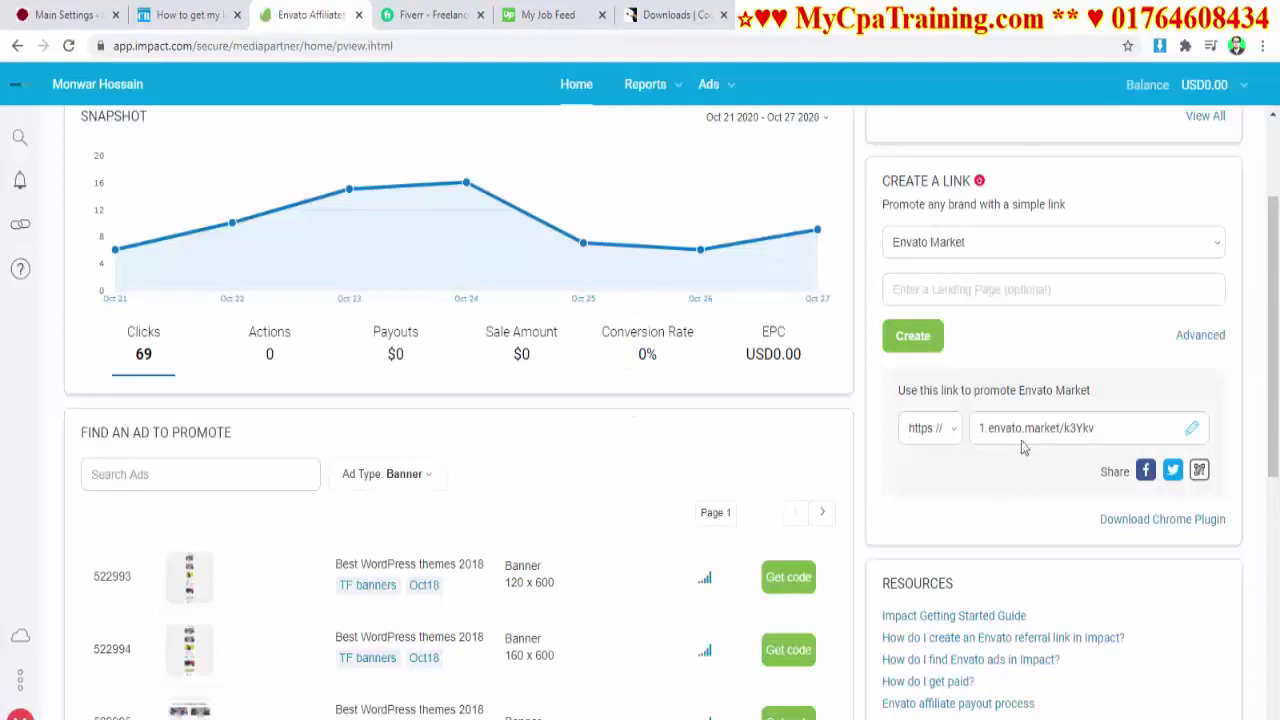
pyautogui.click(1150, 438)
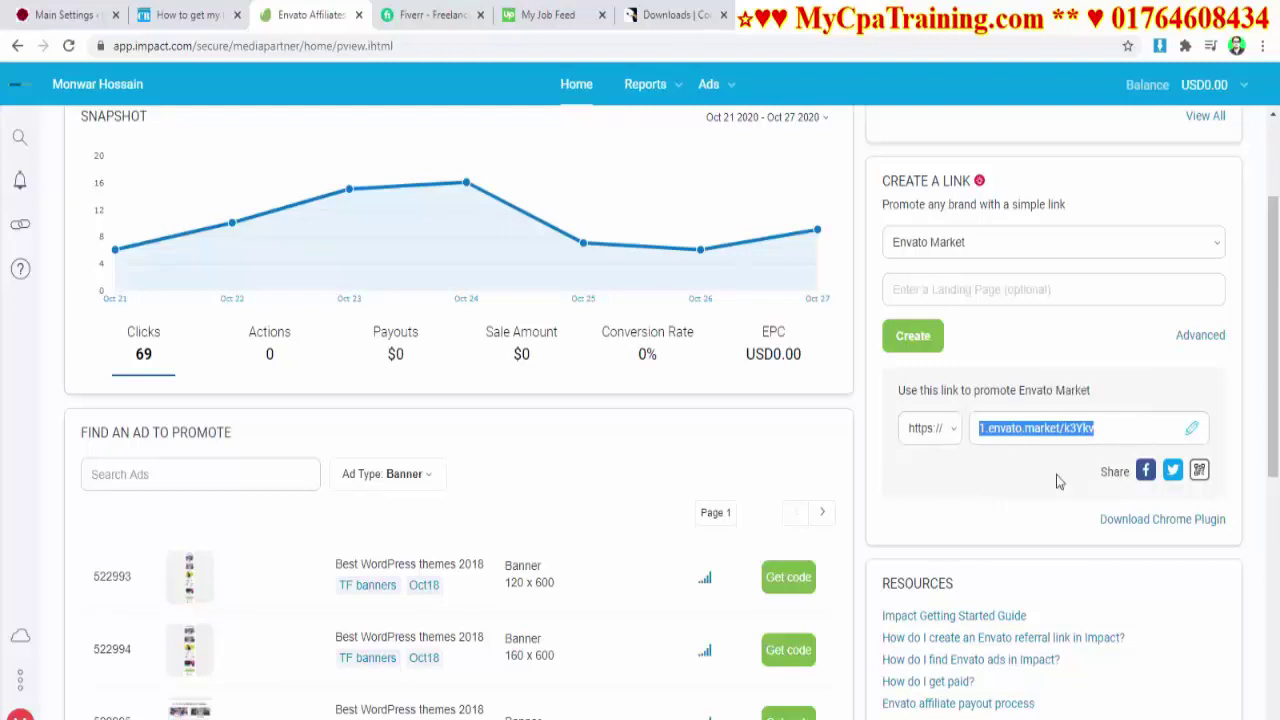
pyautogui.hotkey('ctrl', '1')
pyautogui.hotkey('ctrl', 'v')
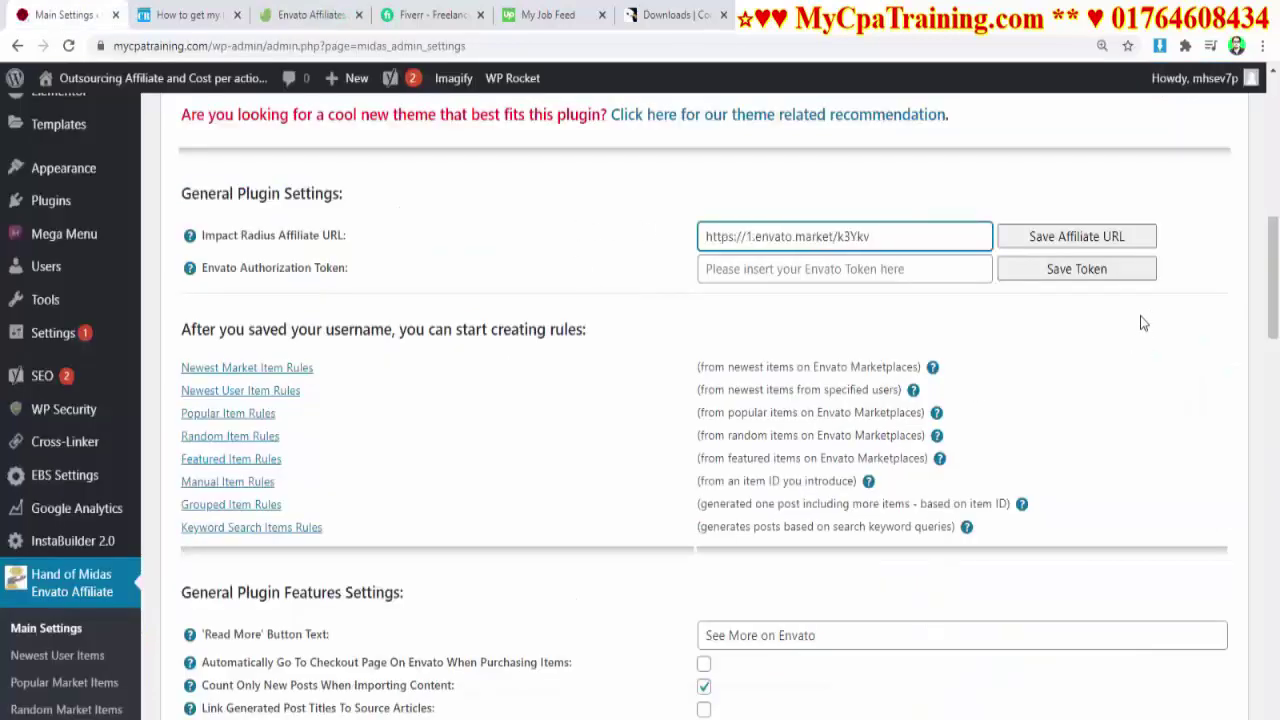
# Save the Impact affiliate URL and open Envato's Create a token page via the HERE link.
pyautogui.click(1070, 240)
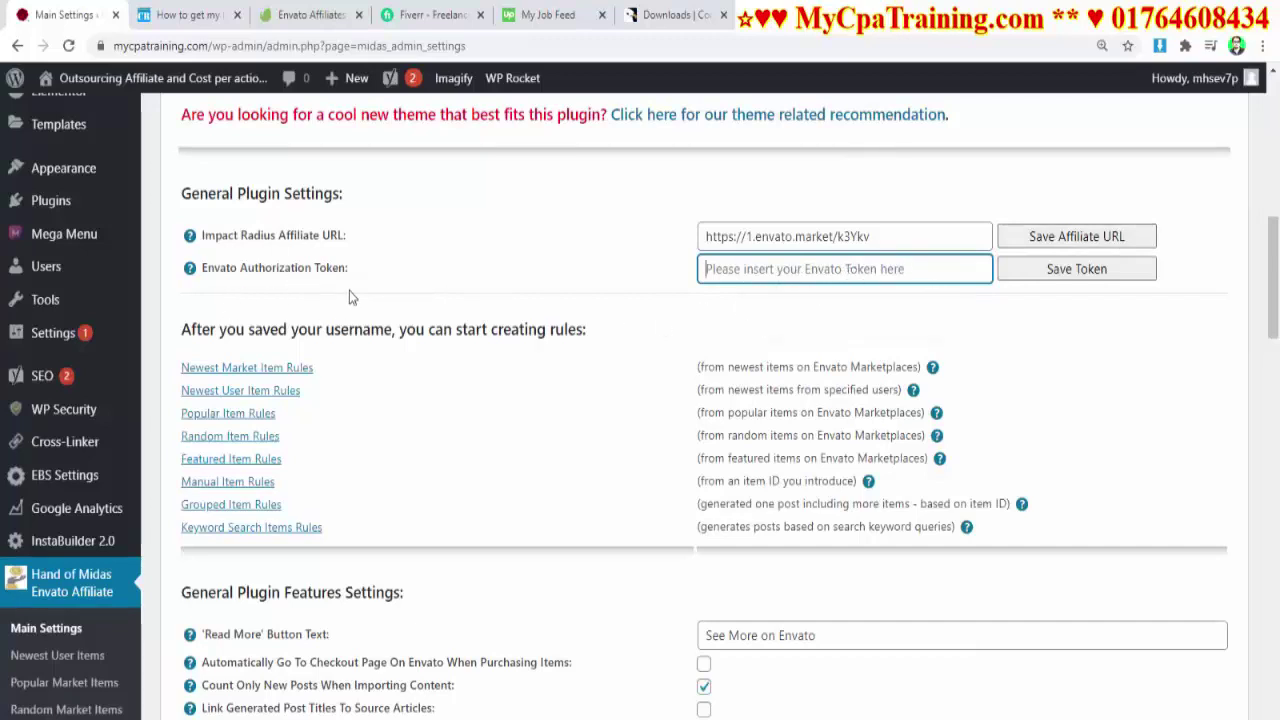
pyautogui.moveTo(190, 273)
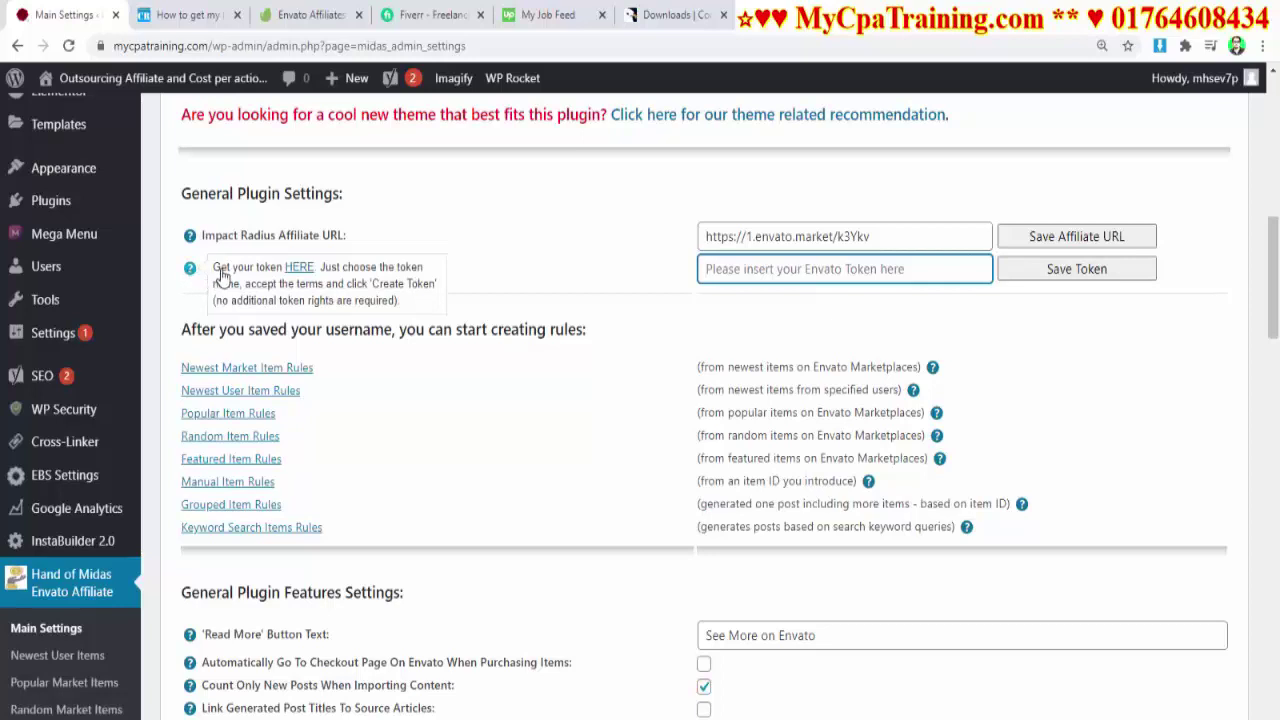
pyautogui.click(299, 268)
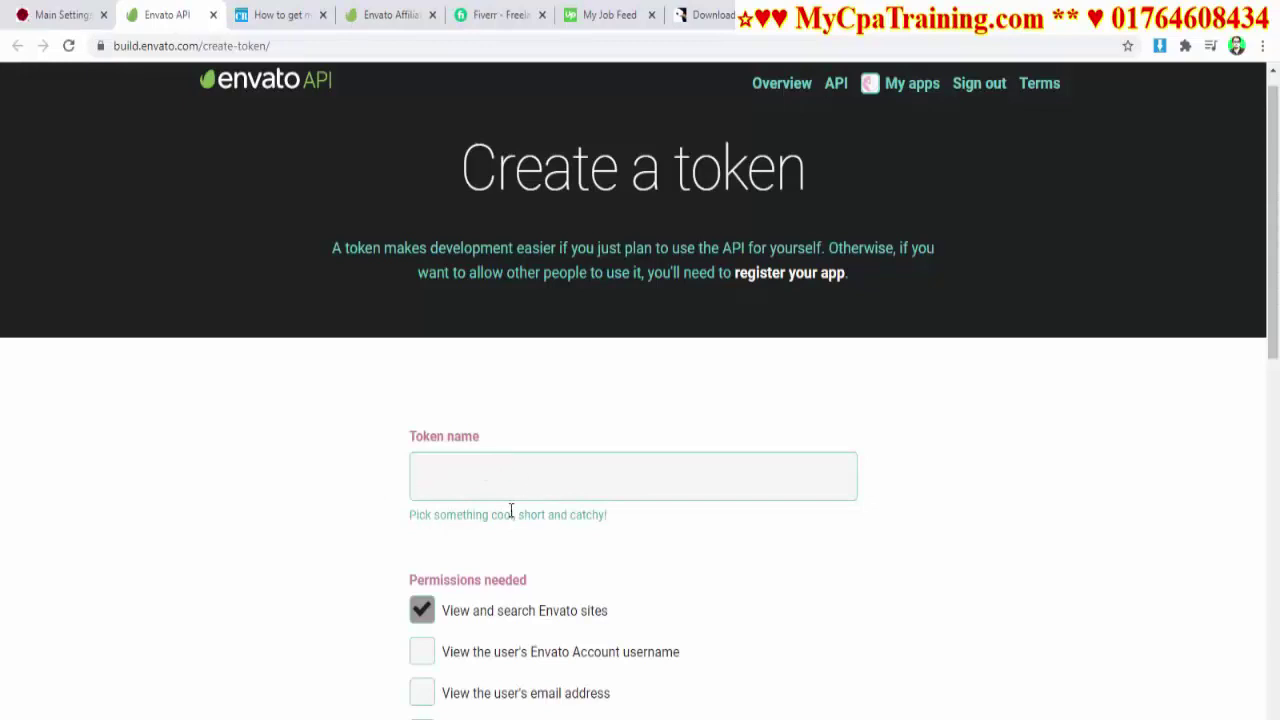
# Create a named Envato API token with the terms and conditions accepted.
pyautogui.click(445, 483)
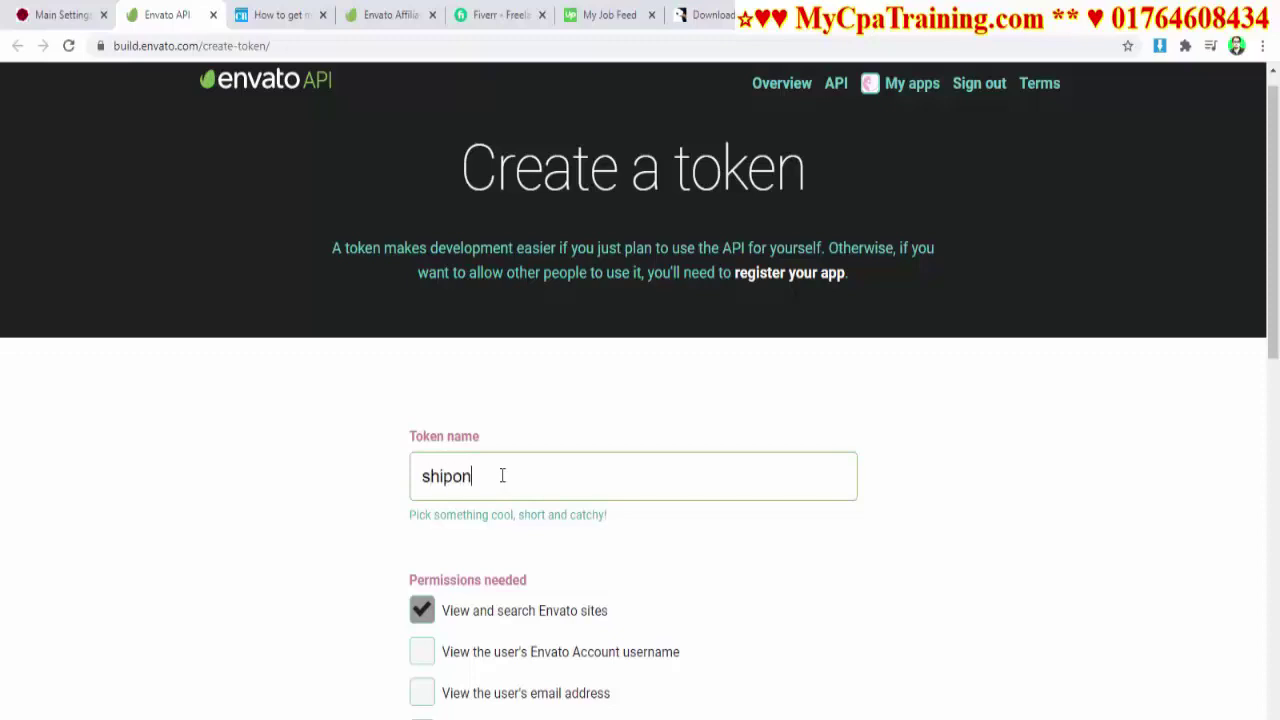
pyautogui.scroll(-2, 462, 474)
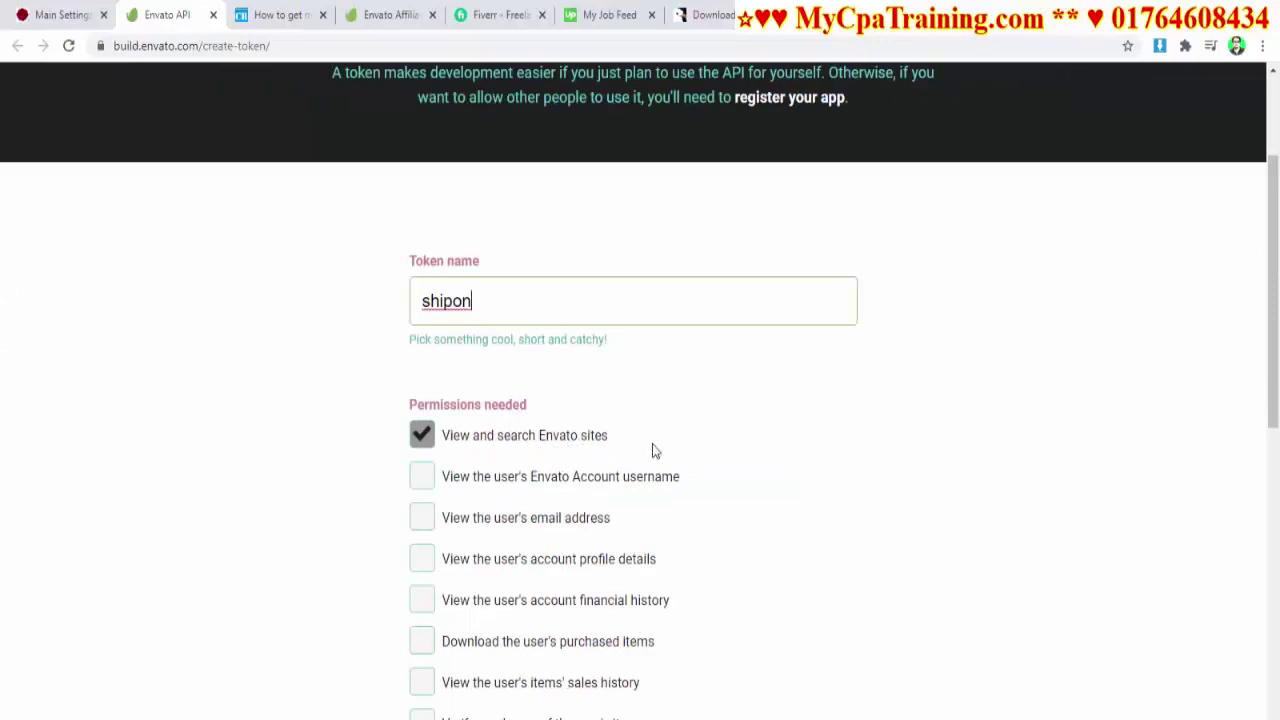
pyautogui.scroll(-4, 486, 606)
pyautogui.scroll(-1, 532, 560)
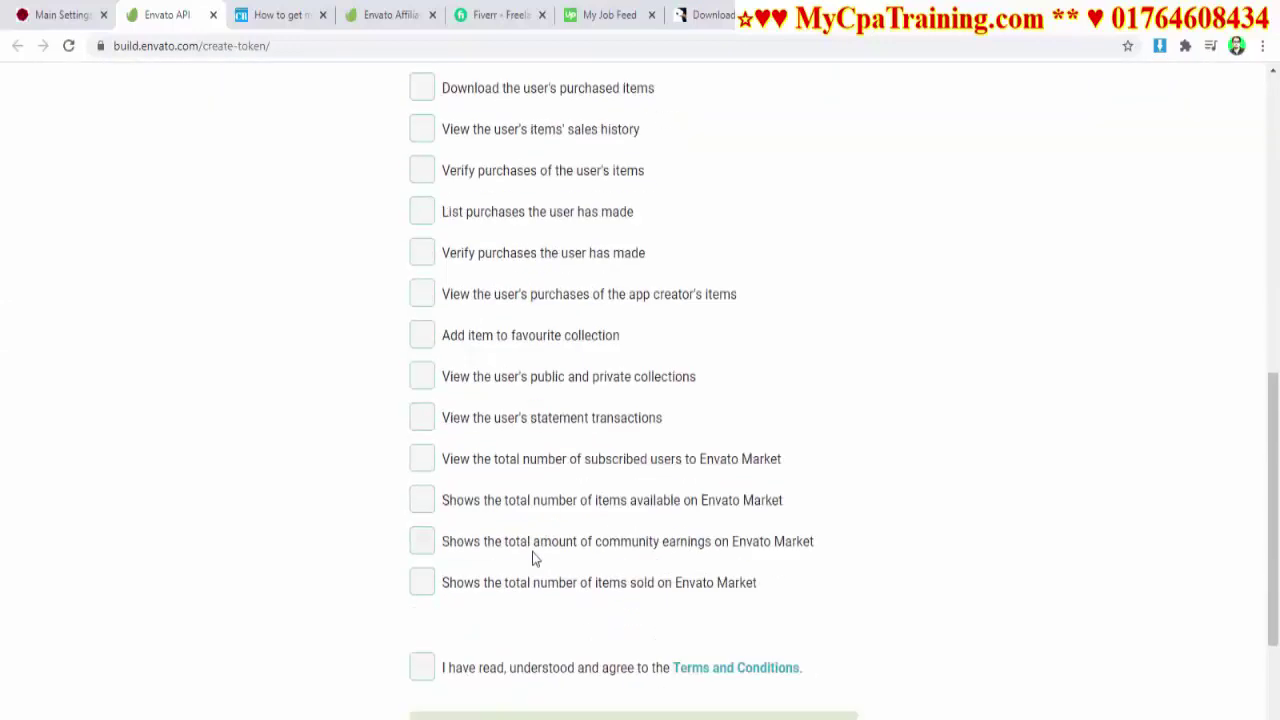
pyautogui.scroll(-3, 532, 560)
pyautogui.click(421, 435)
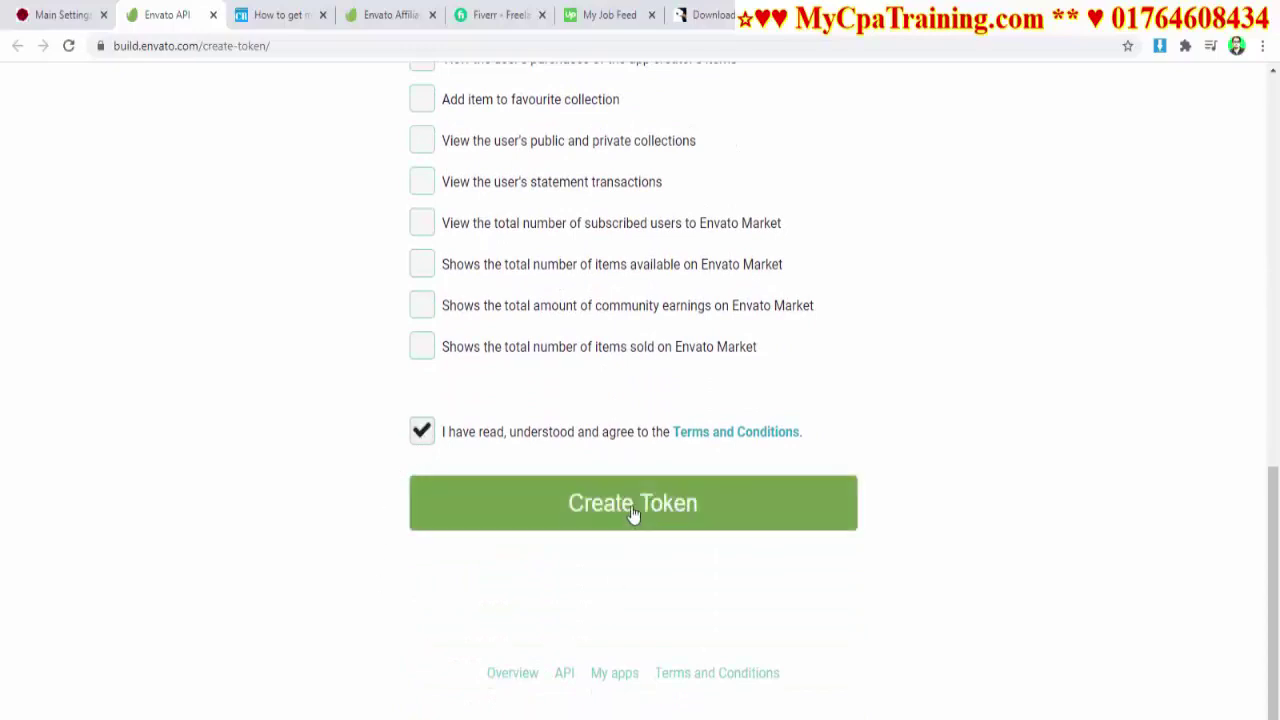
pyautogui.click(630, 510)
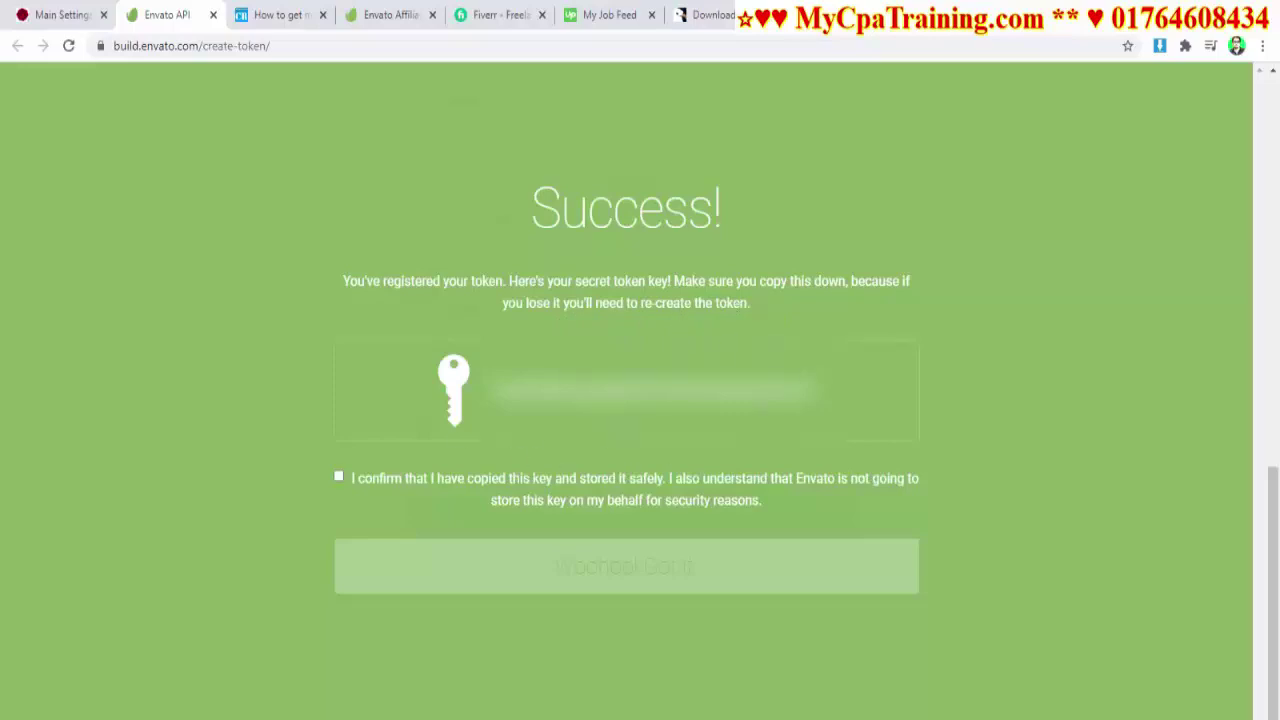
# Copy the new token key and save it as the plugin's Envato Authorization Token.
pyautogui.click(800, 392)
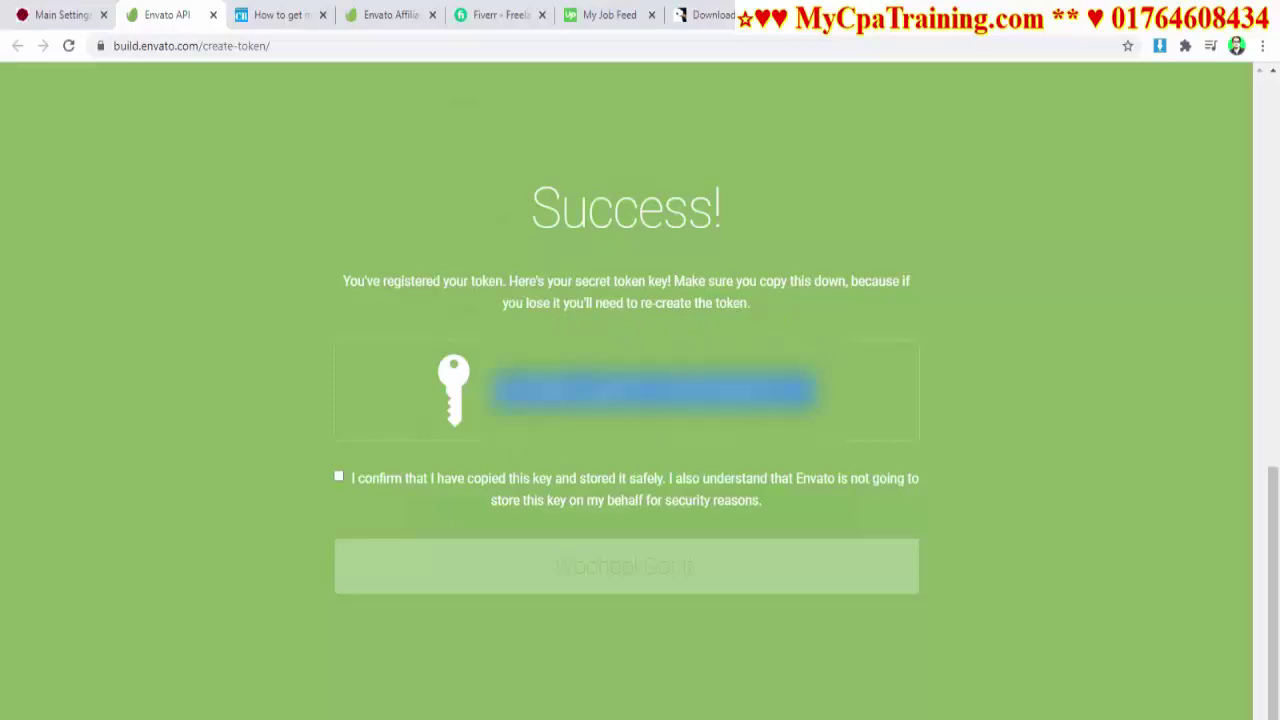
pyautogui.click(78, 12)
pyautogui.click(712, 268)
pyautogui.hotkey('ctrl', 'v')
pyautogui.click(1078, 270)
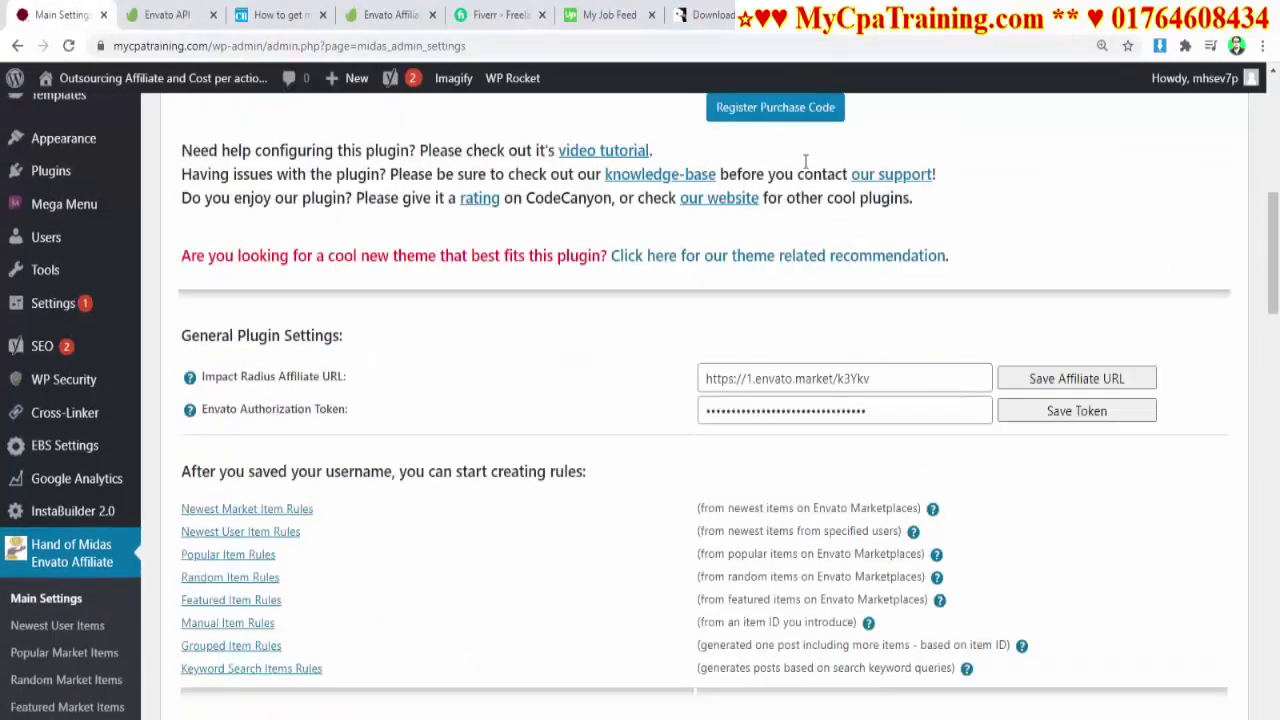
# Register the plugin's purchase code and save the Hand of Midas main settings.
pyautogui.click(772, 110)
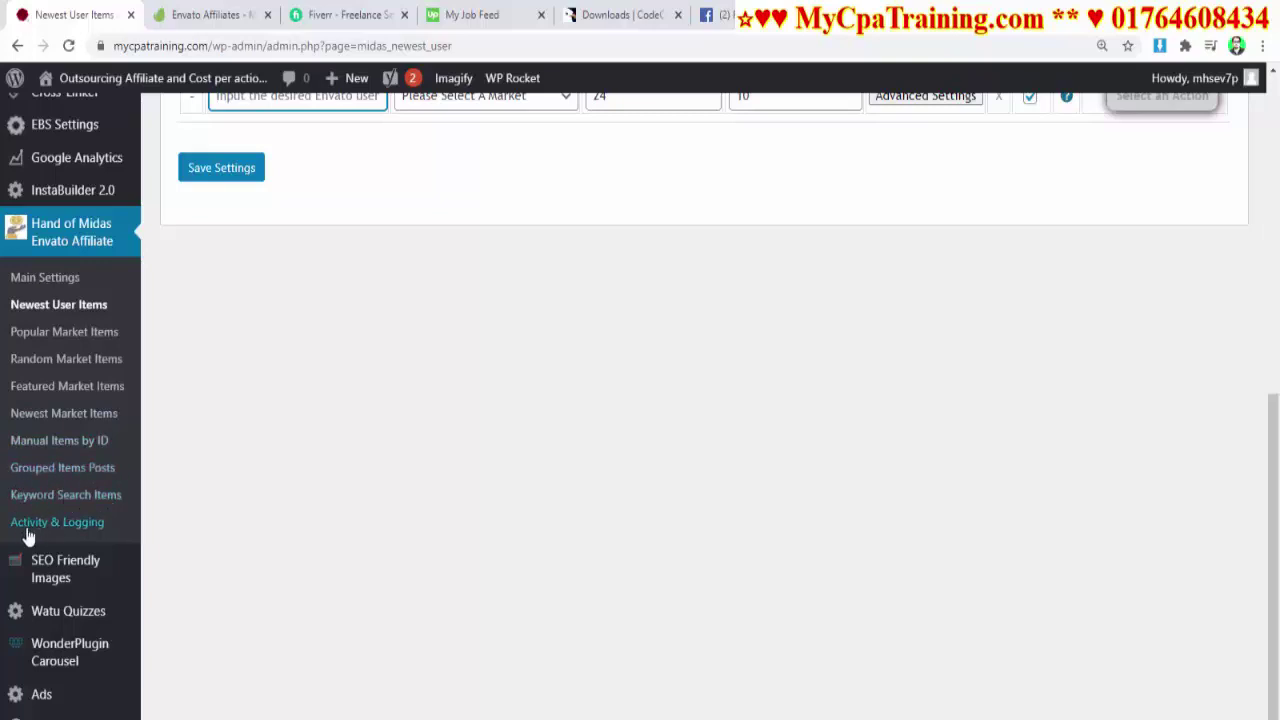
pyautogui.scroll(1, 194, 519)
pyautogui.click(58, 368)
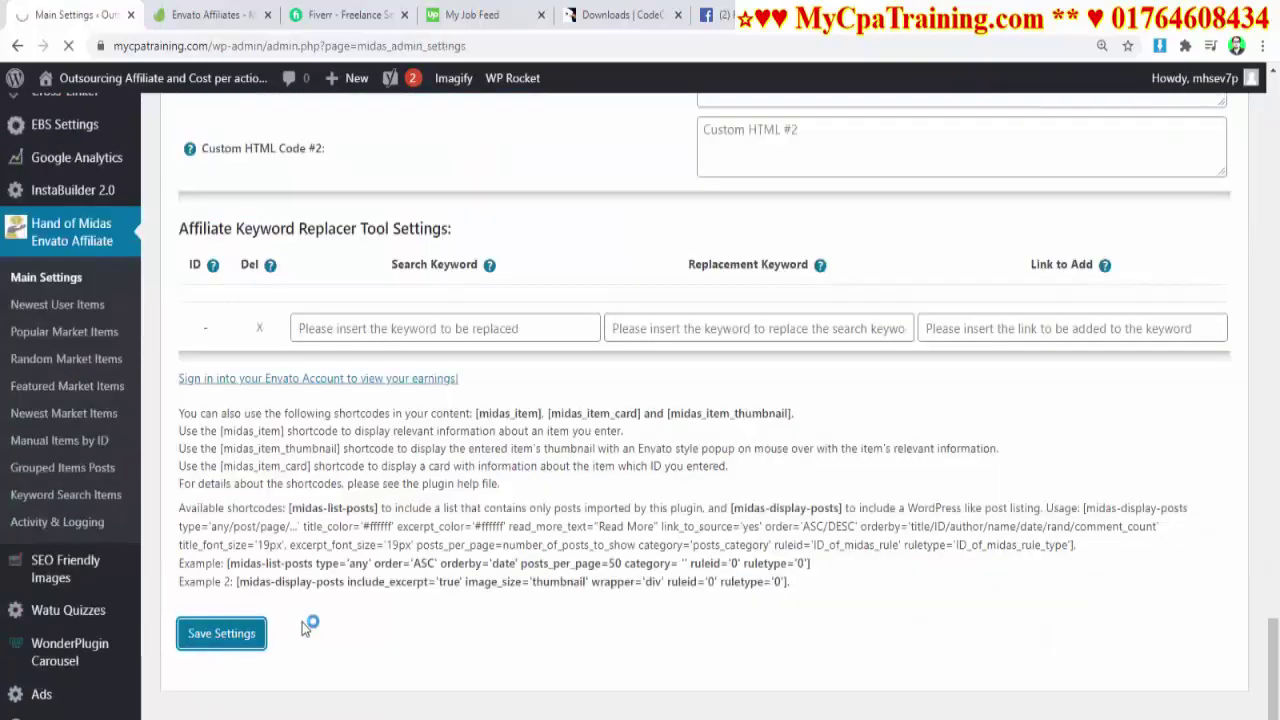
pyautogui.click(222, 633)
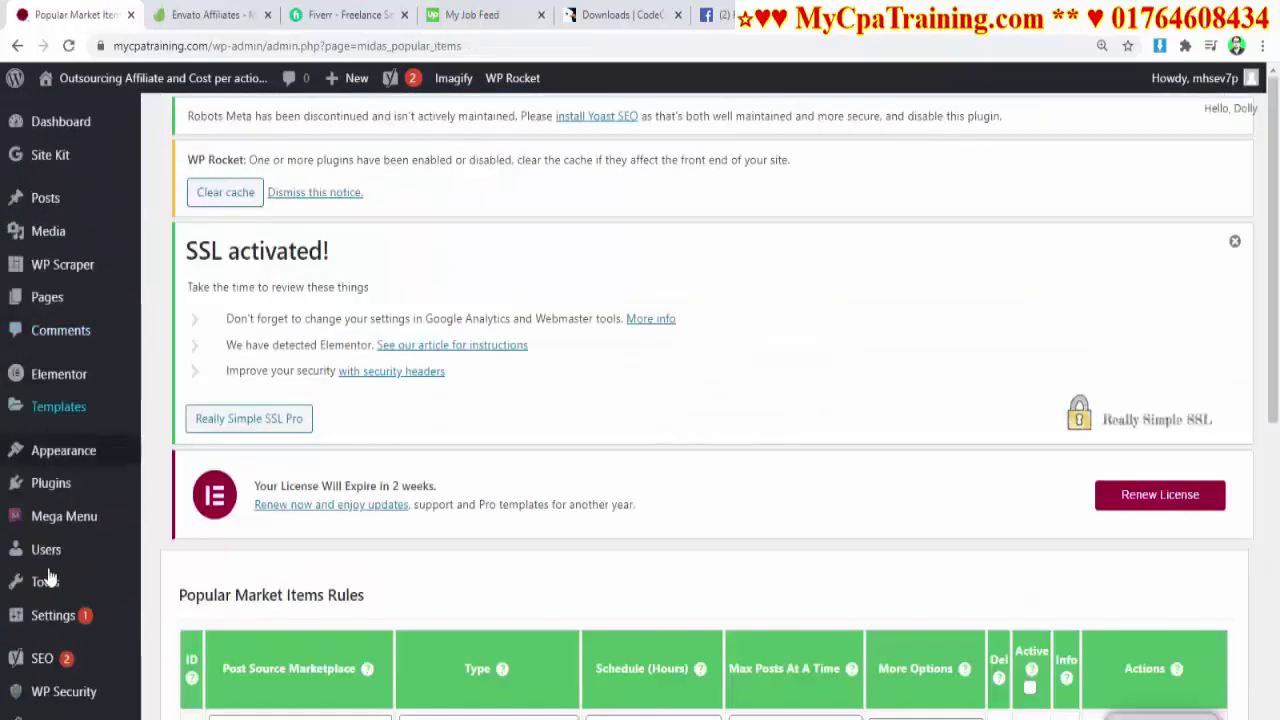
pyautogui.scroll(-3, 80, 577)
# Configure rule 0 as CodeCanyon, Last Week, Max Posts 1, and save it.
pyautogui.scroll(-3, 84, 635)
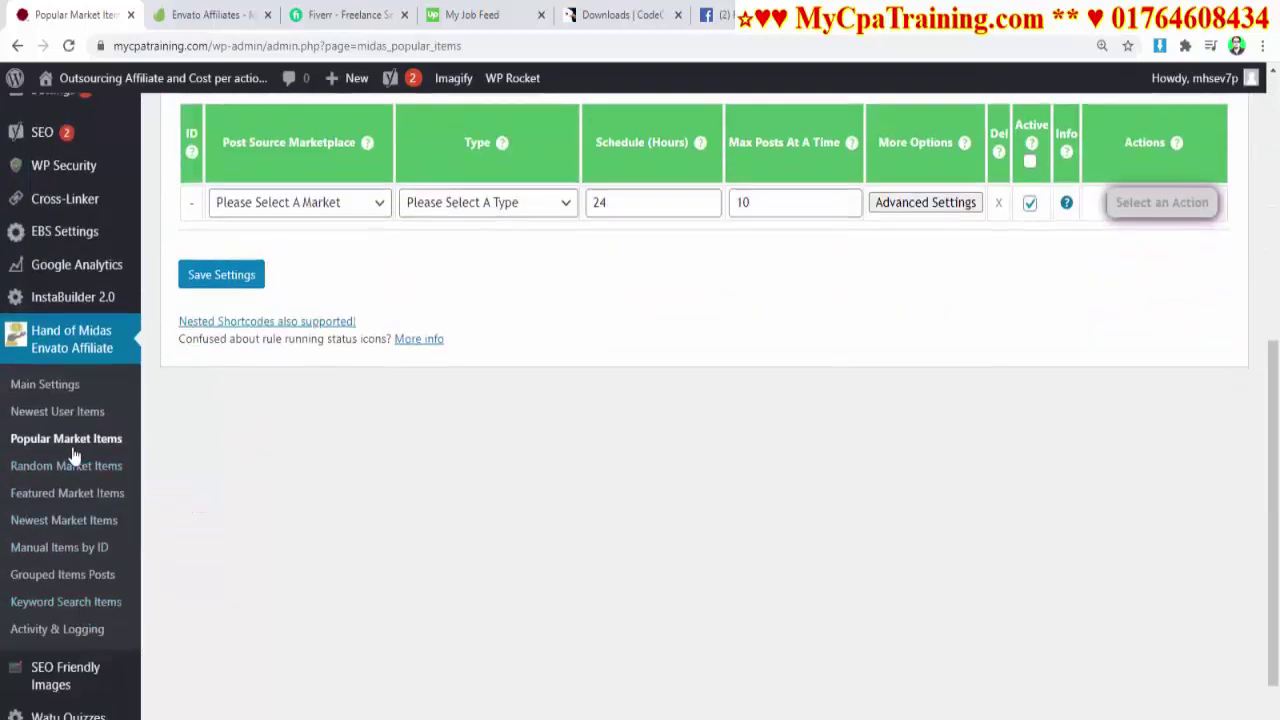
pyautogui.scroll(1, 556, 508)
pyautogui.click(268, 289)
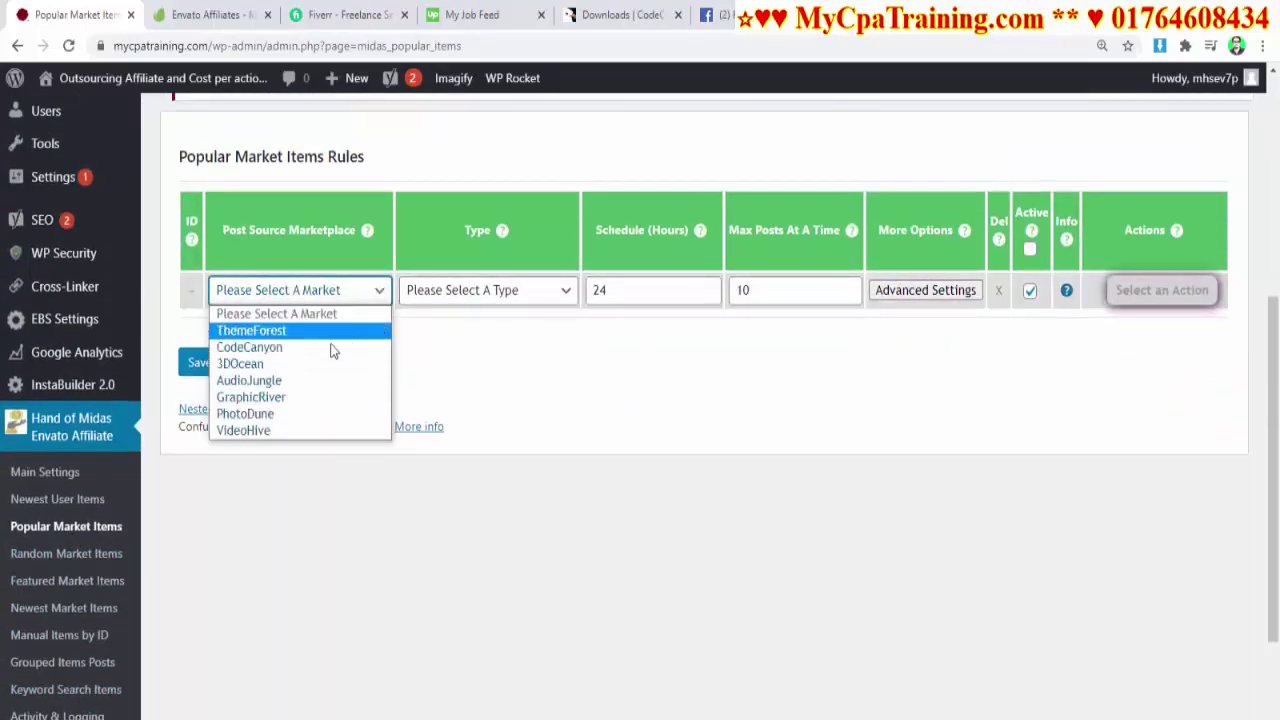
pyautogui.click(303, 348)
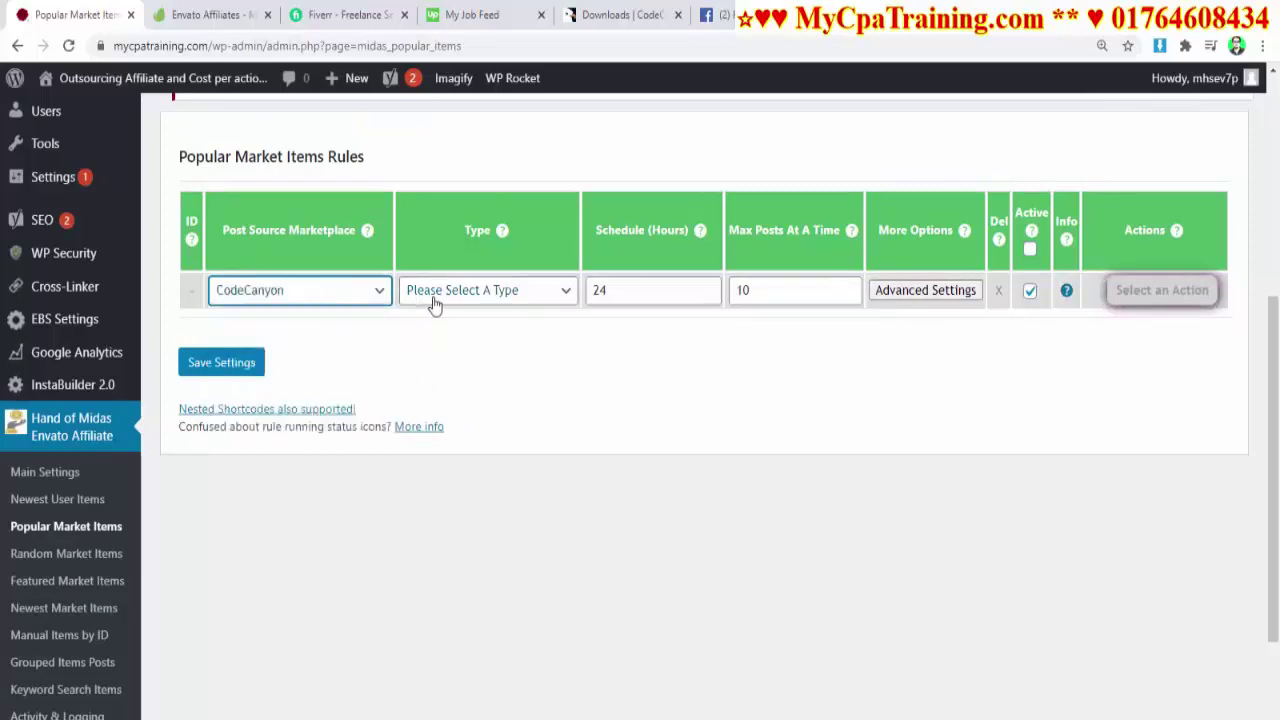
pyautogui.click(507, 294)
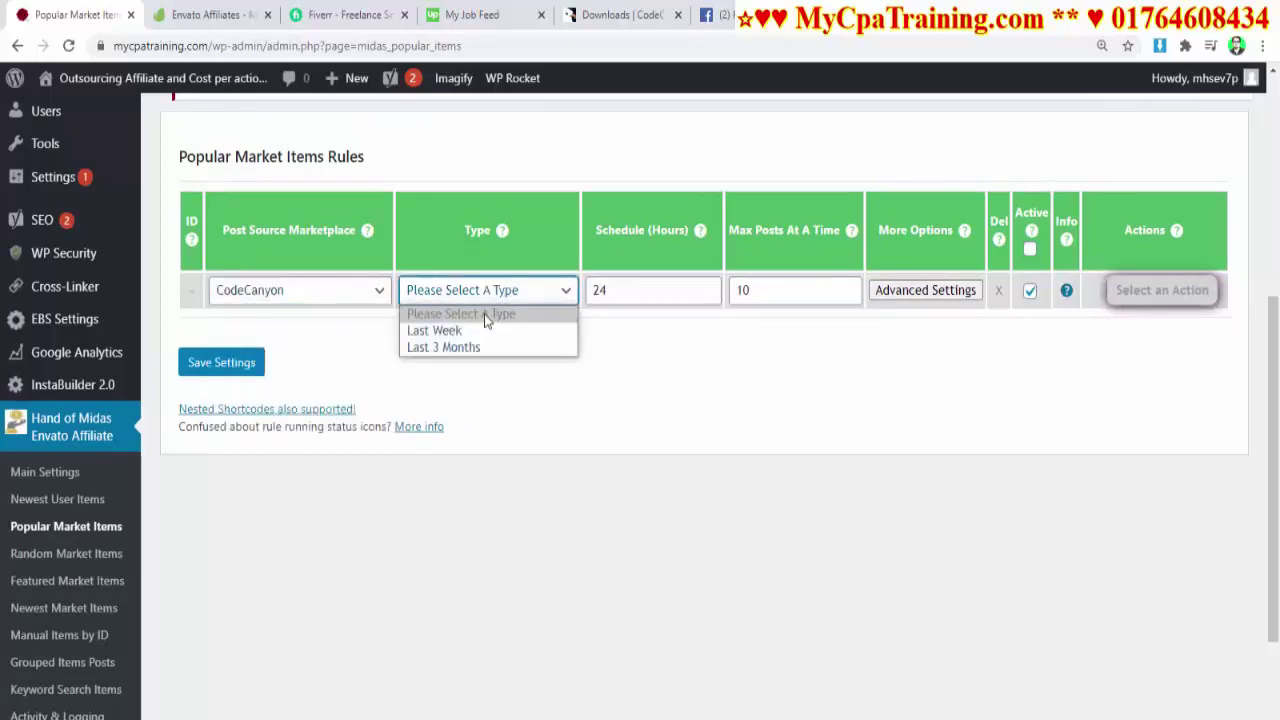
pyautogui.click(428, 331)
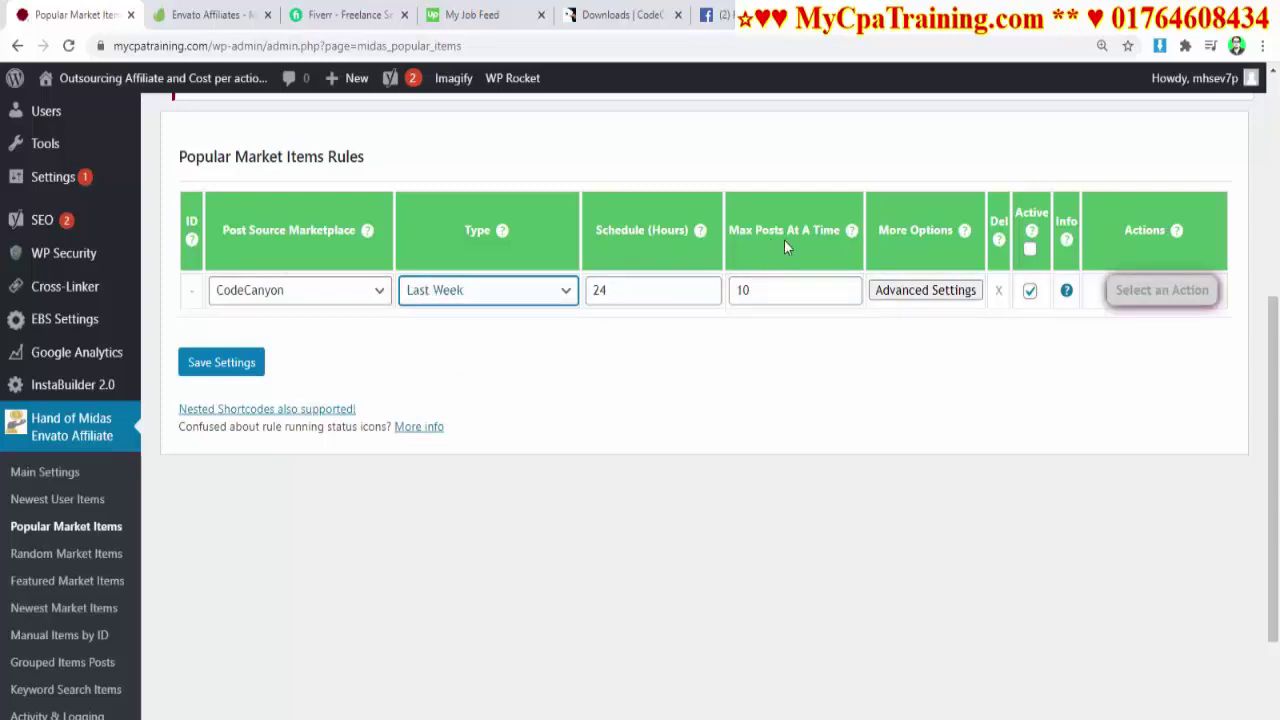
pyautogui.doubleClick(751, 291)
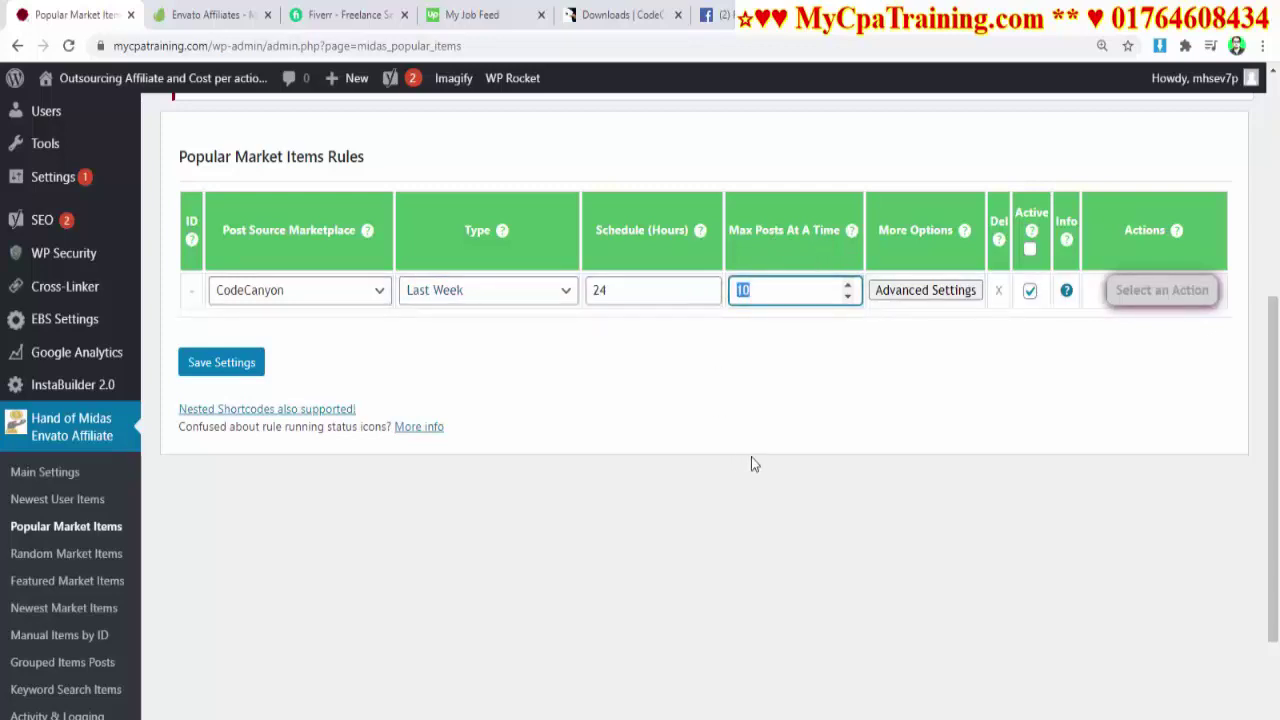
pyautogui.write('1')
pyautogui.click(960, 292)
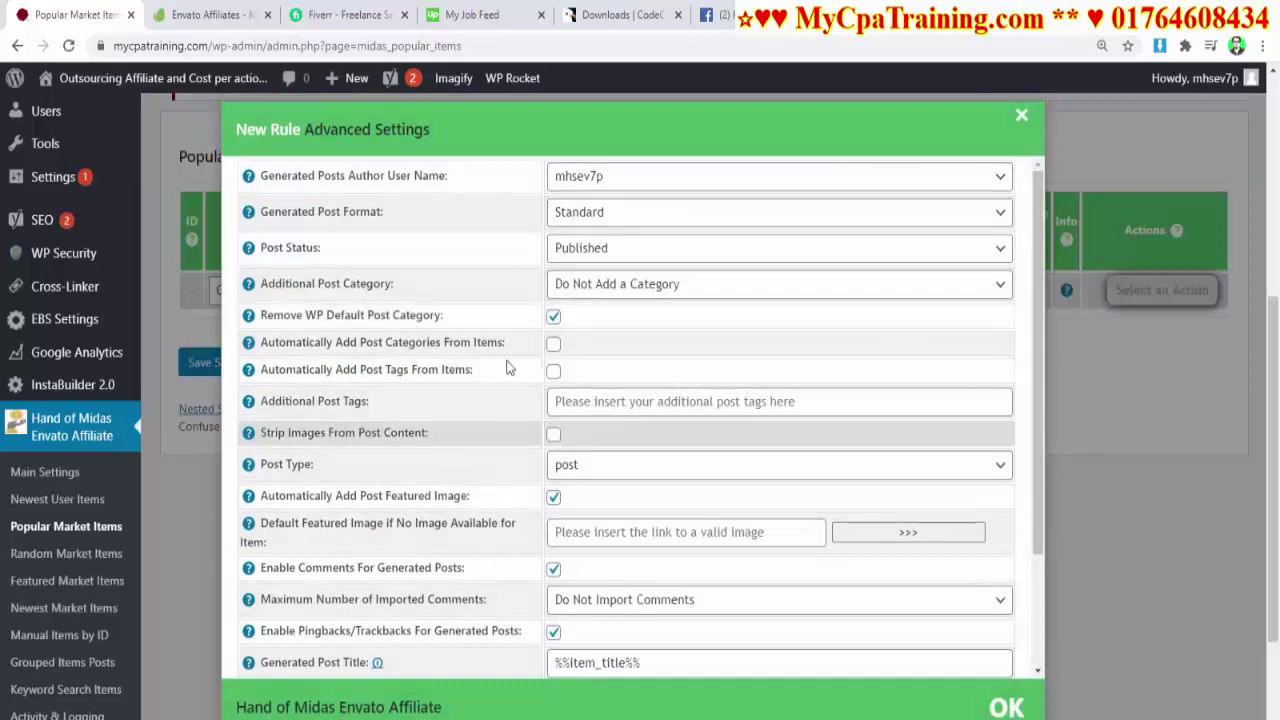
pyautogui.click(1021, 115)
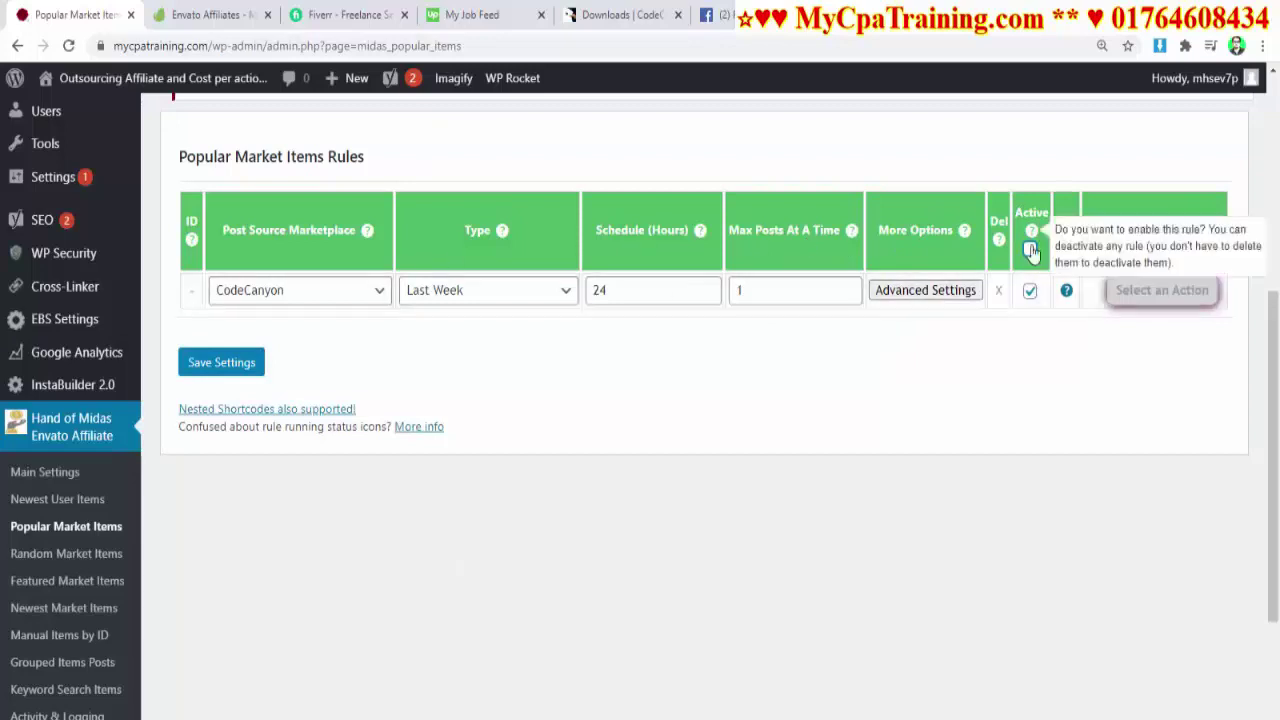
pyautogui.click(222, 363)
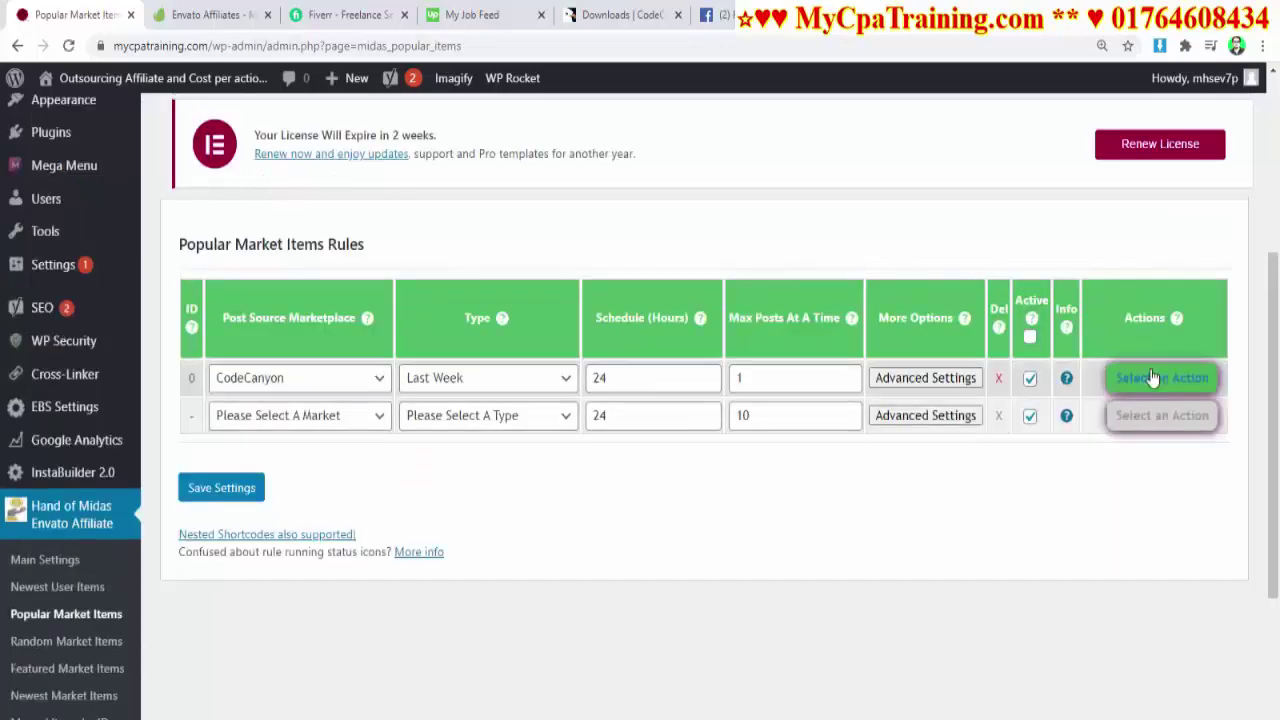
# Run the CodeCanyon rule 0 now, confirming the prompt.
pyautogui.click(1158, 380)
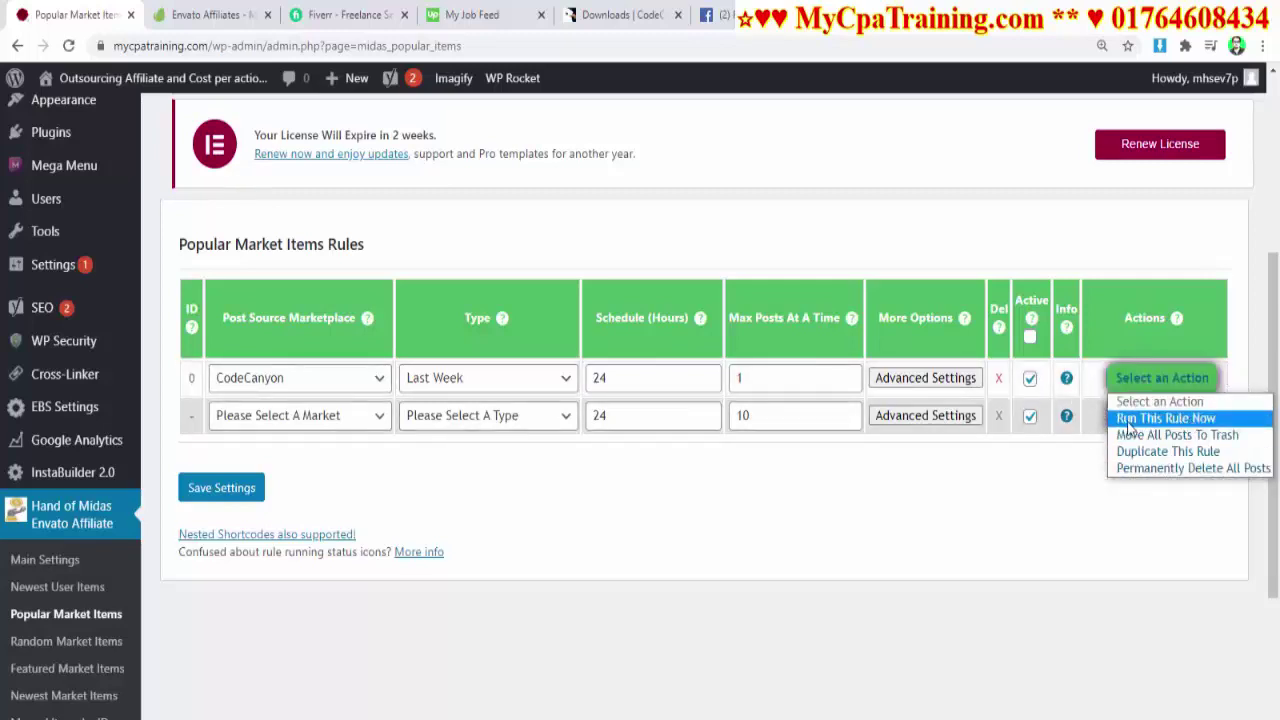
pyautogui.click(1166, 419)
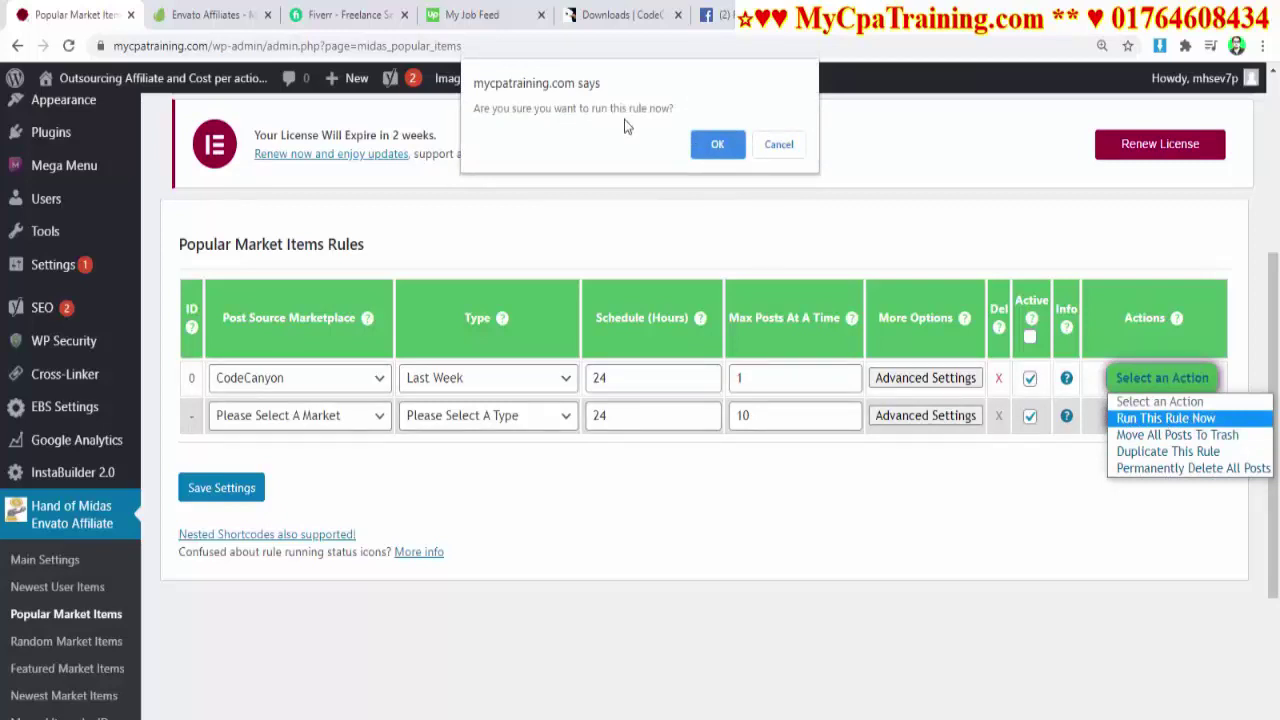
pyautogui.click(718, 145)
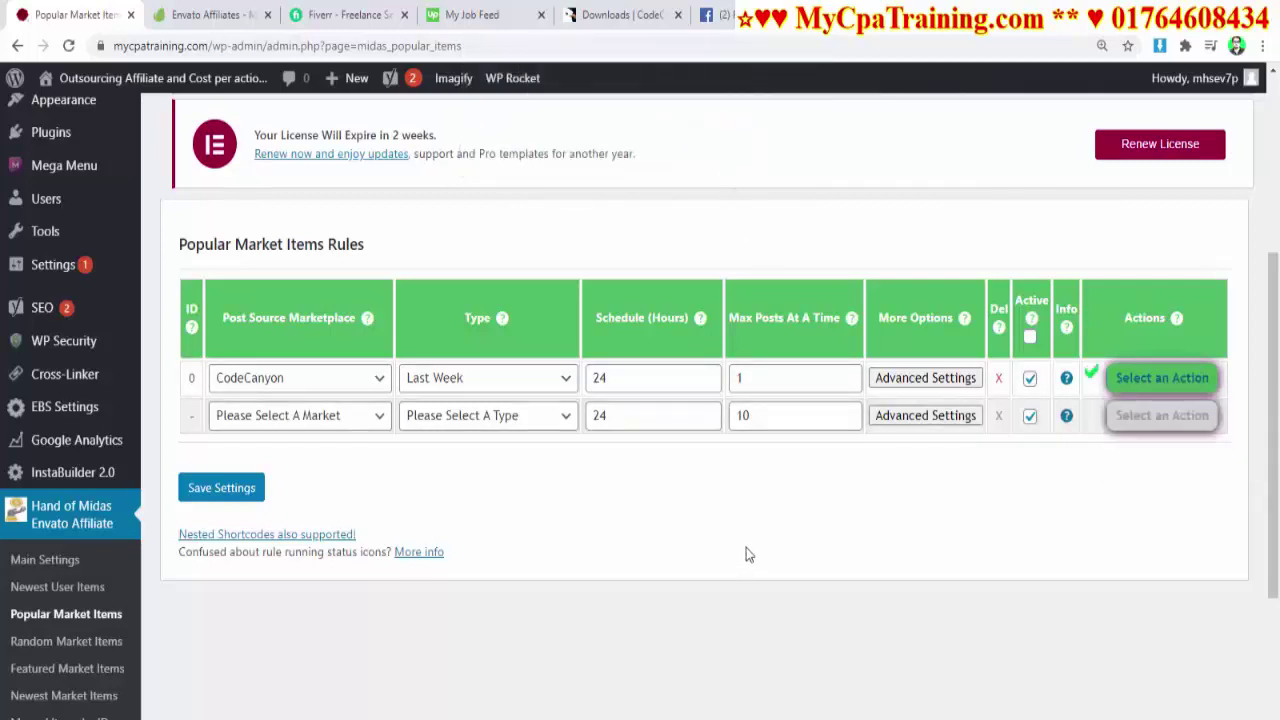
pyautogui.scroll(4, 800, 510)
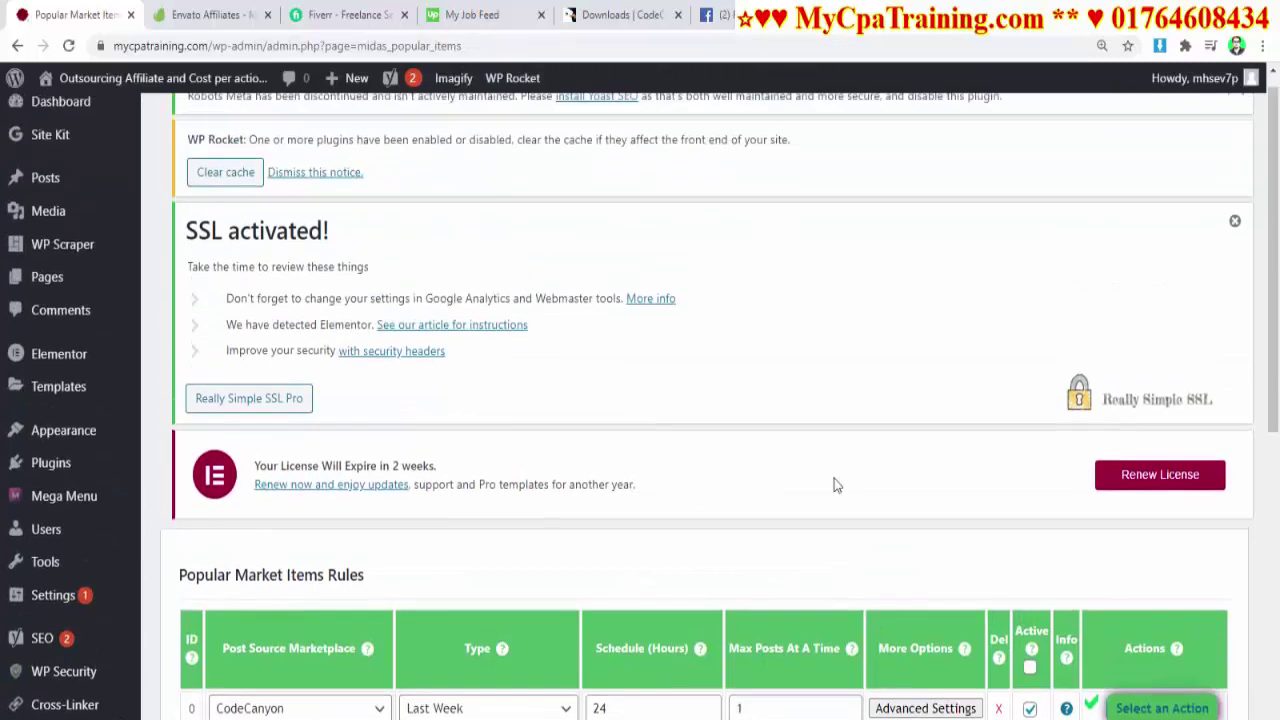
pyautogui.click(50, 195)
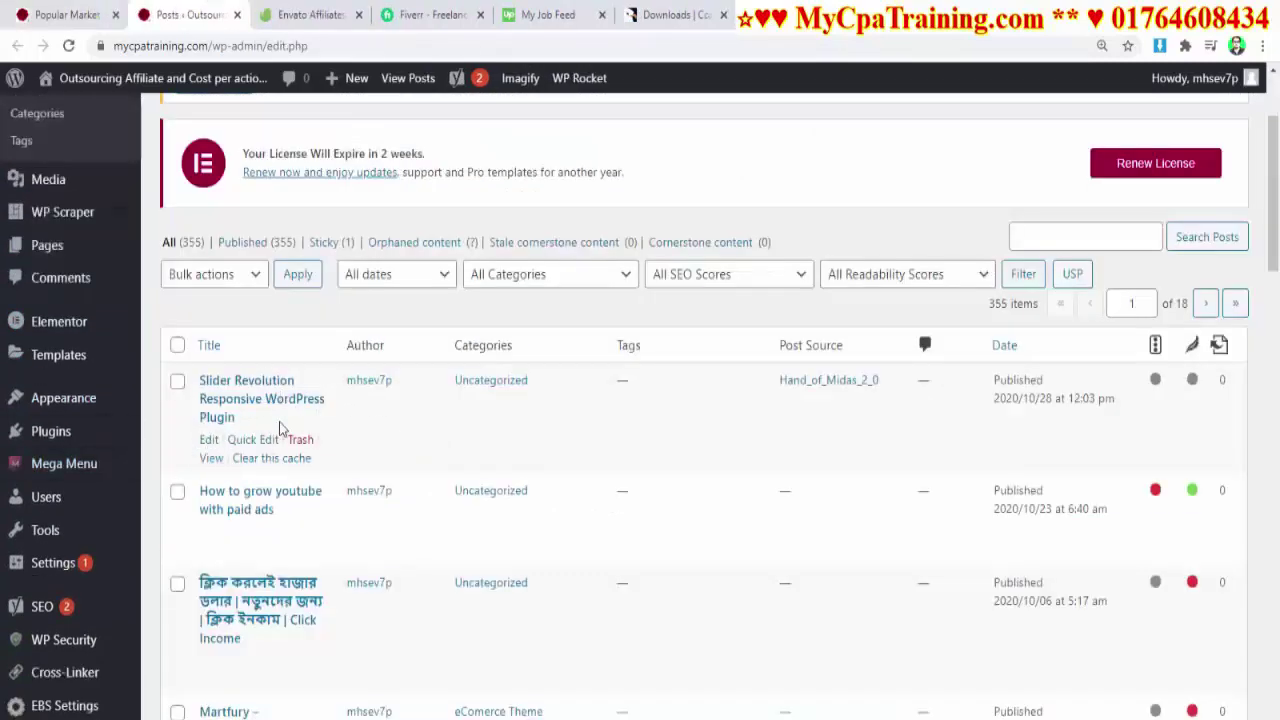
# View the generated Slider Revolution post live in a new tab and scroll through it.
pyautogui.rightClick(220, 460)
pyautogui.click(244, 474)
pyautogui.click(282, 14)
pyautogui.scroll(-3, 491, 417)
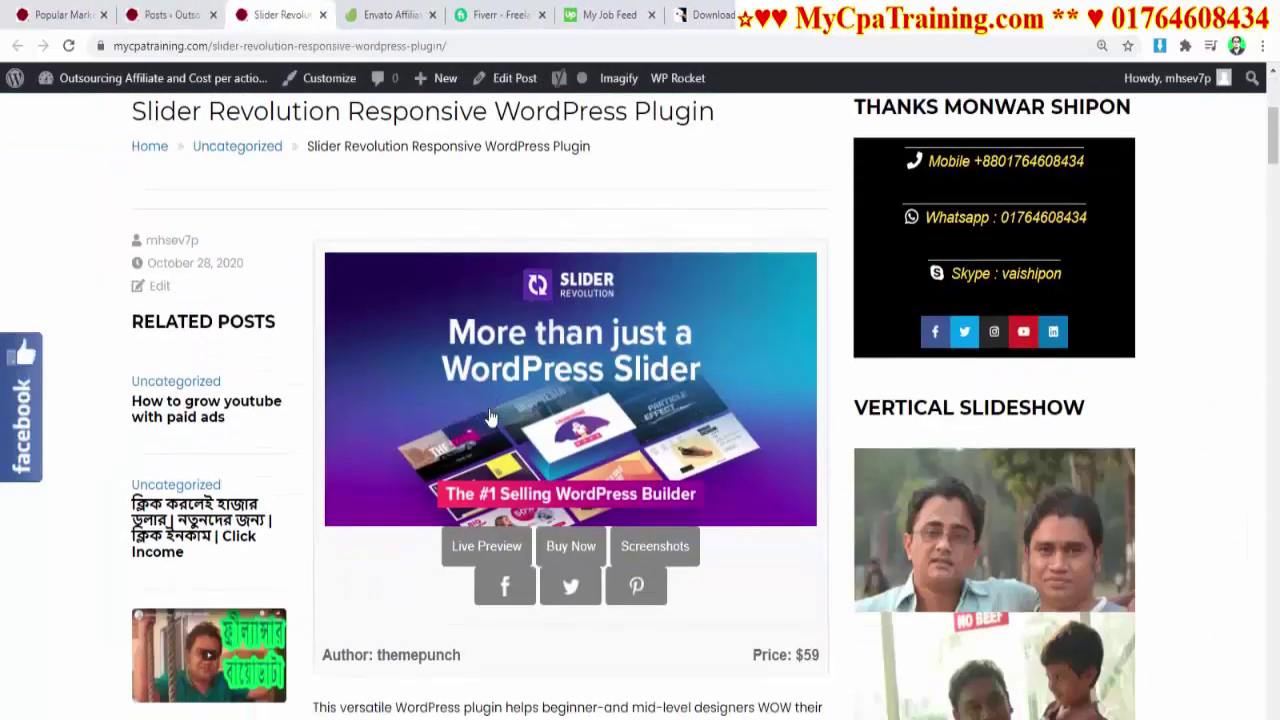
pyautogui.scroll(-15, 491, 417)
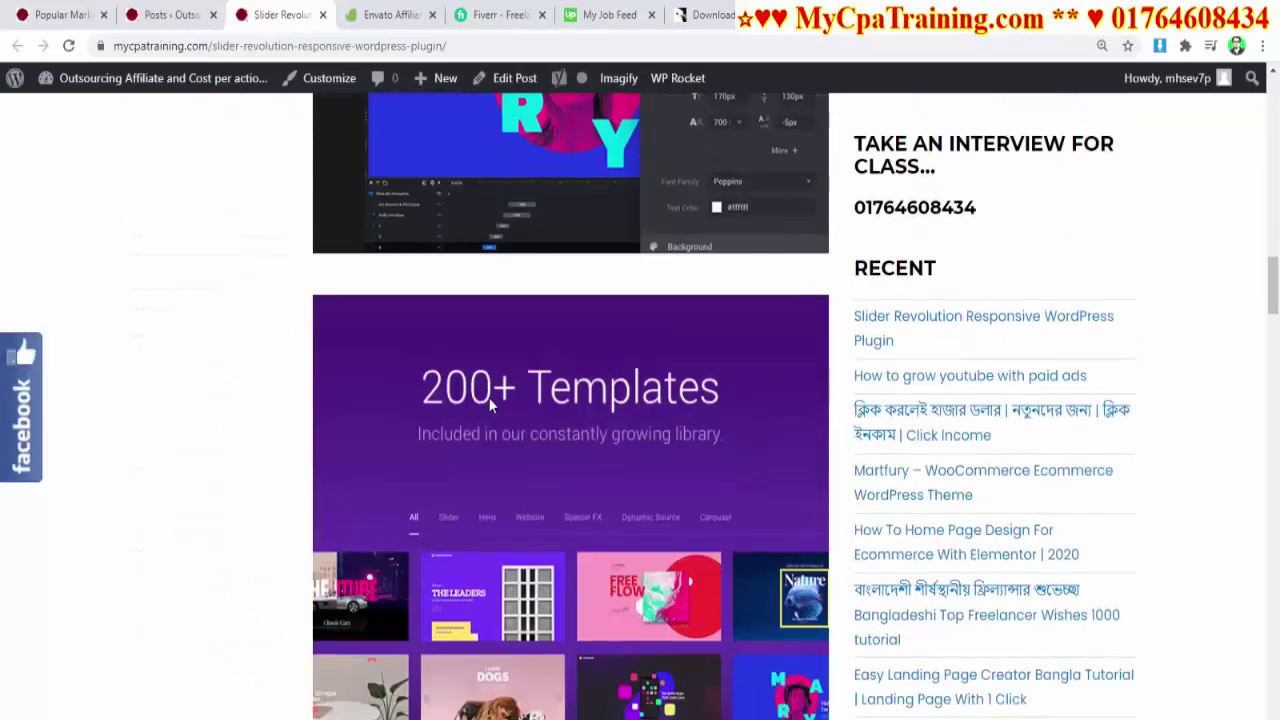
pyautogui.scroll(-15, 489, 404)
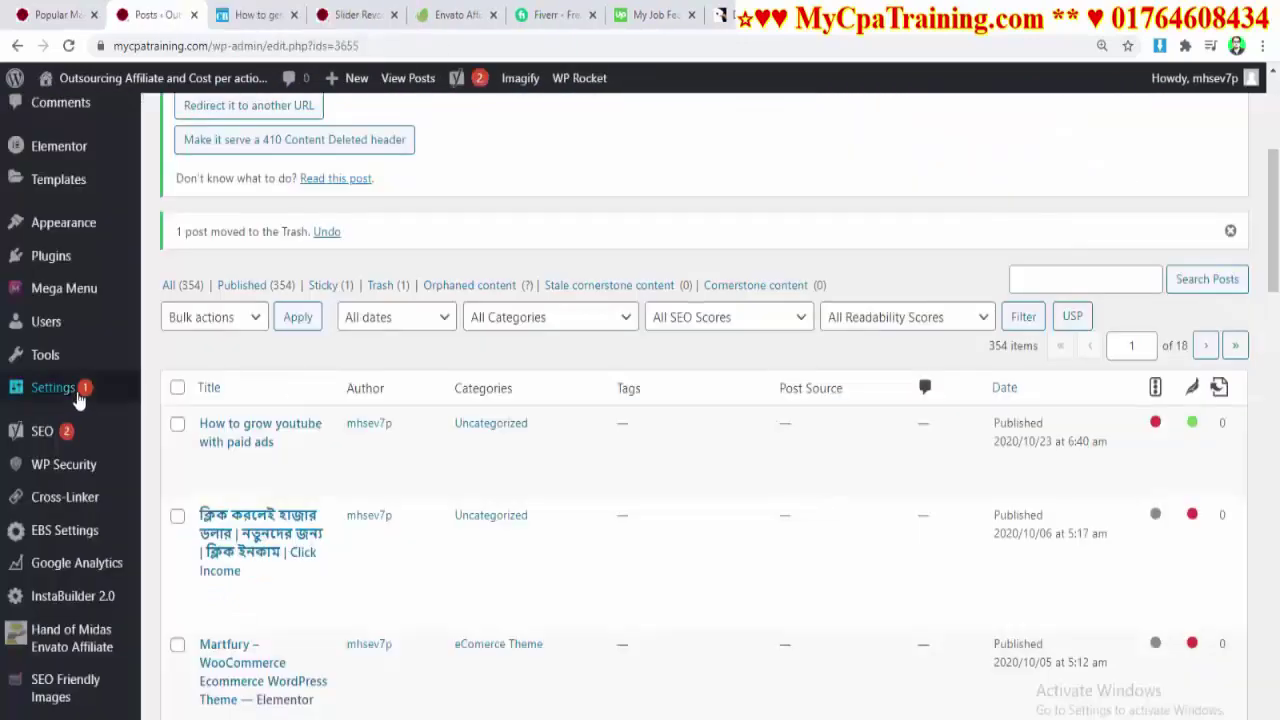
# Add a second Popular Market Items rule: ThemeForest, Last Week, Max Posts 1, and save it.
pyautogui.scroll(-2, 70, 432)
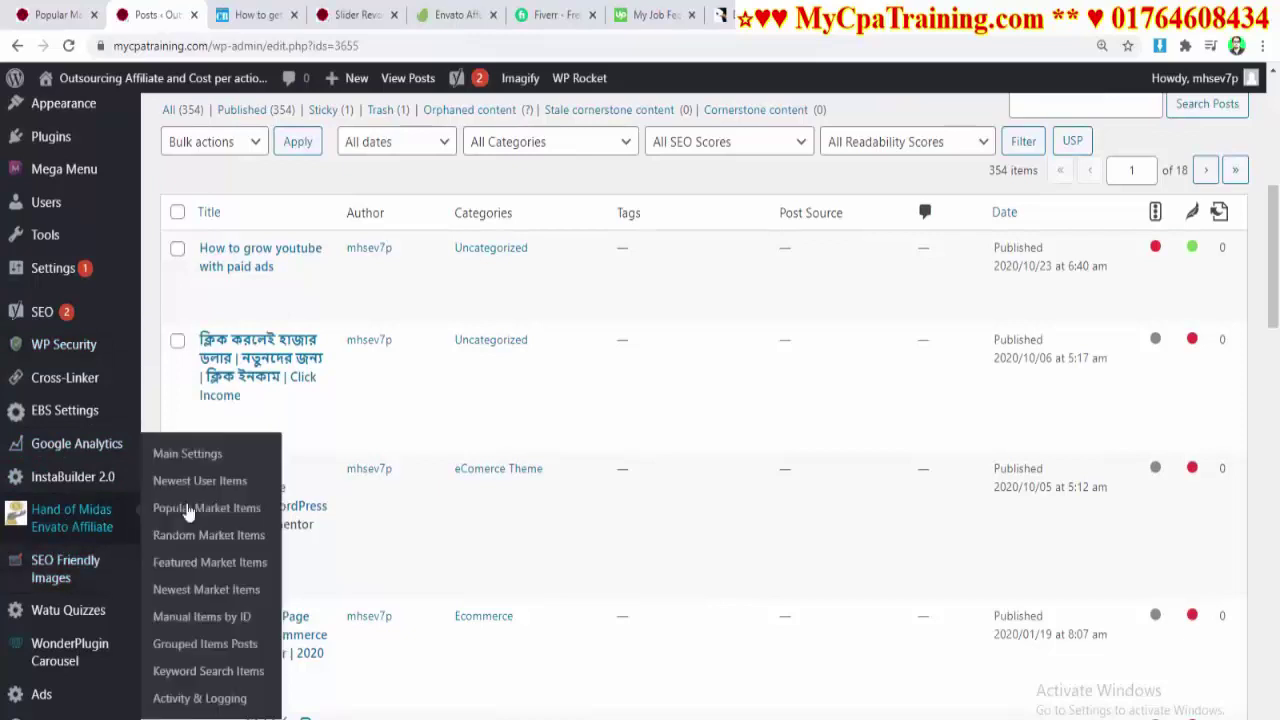
pyautogui.click(195, 503)
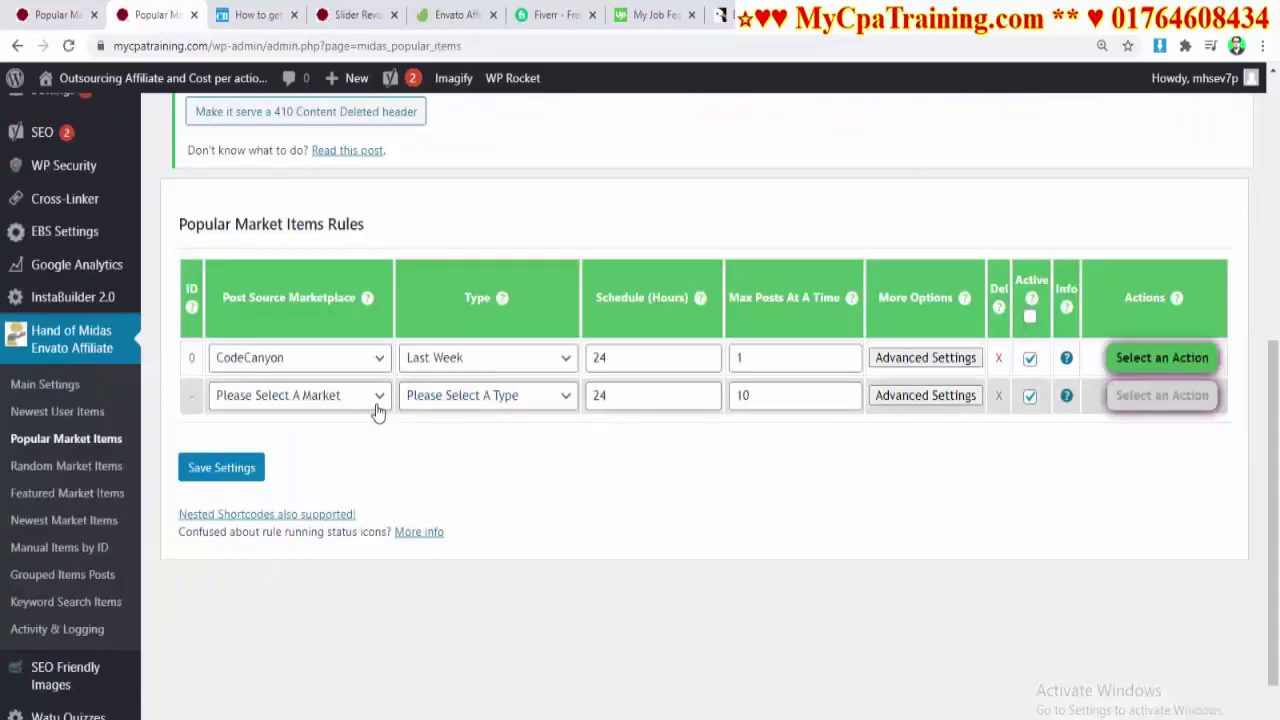
pyautogui.click(372, 400)
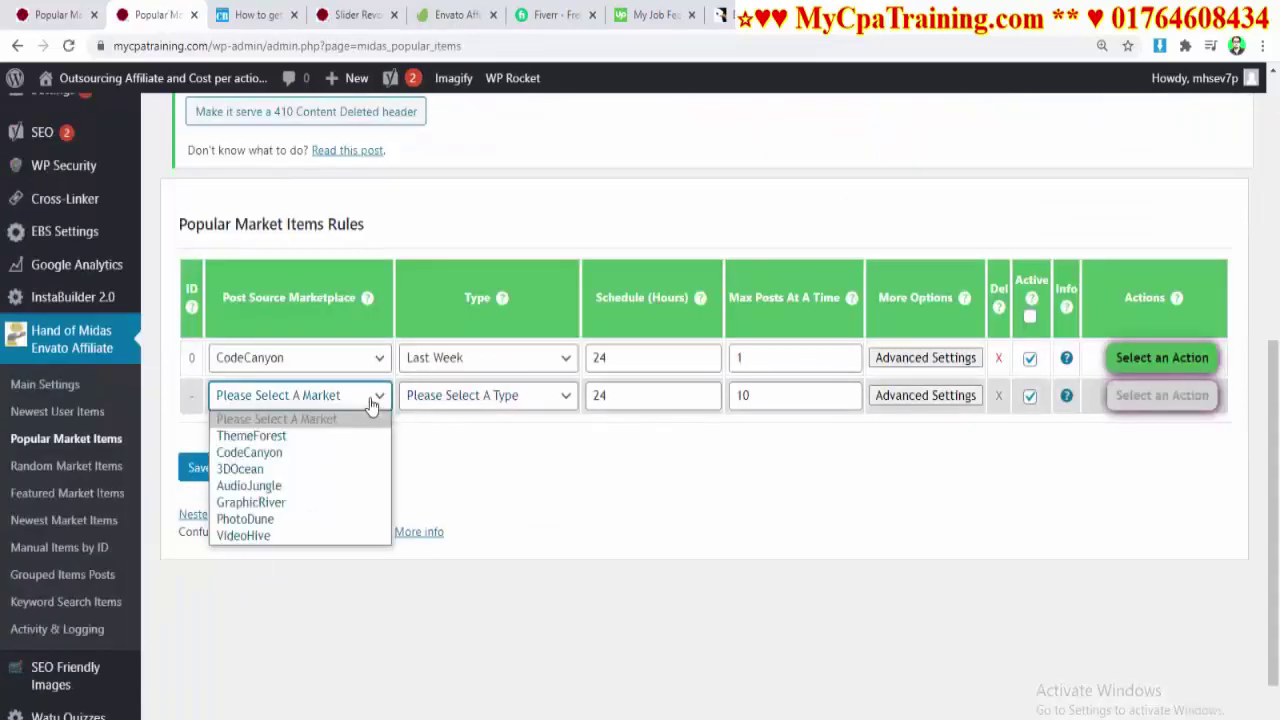
pyautogui.click(300, 437)
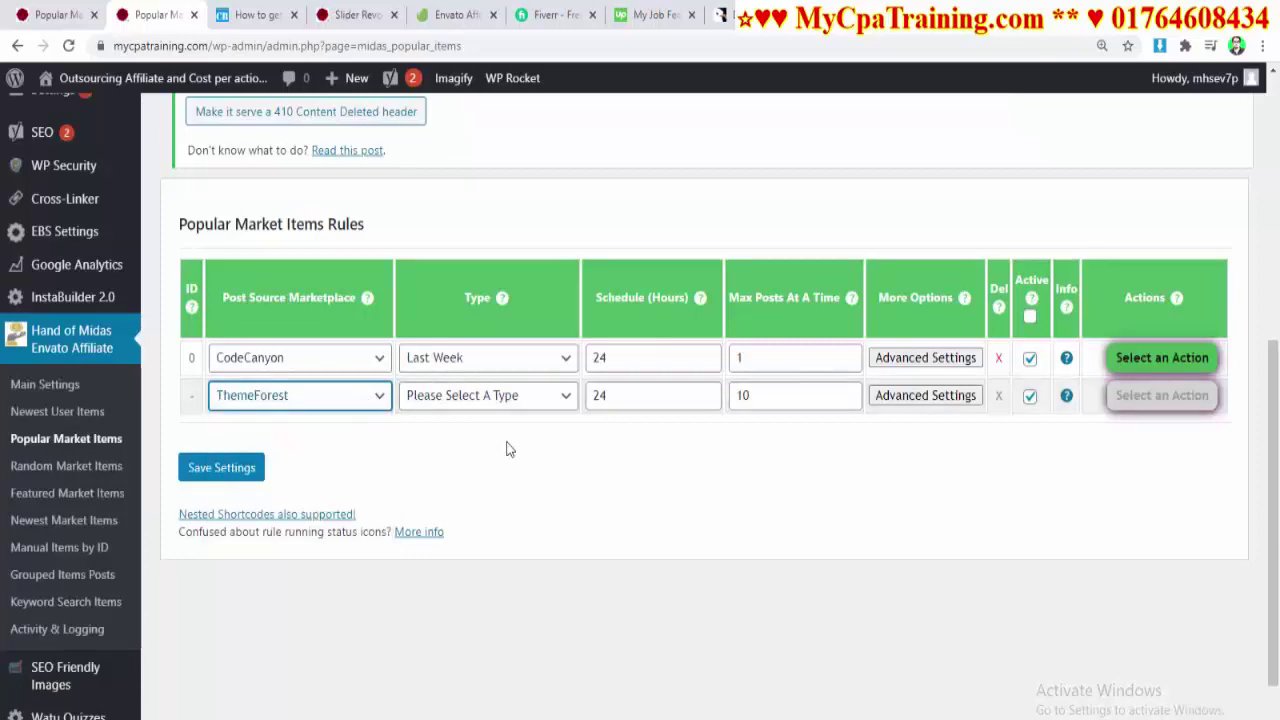
pyautogui.click(547, 400)
pyautogui.click(443, 440)
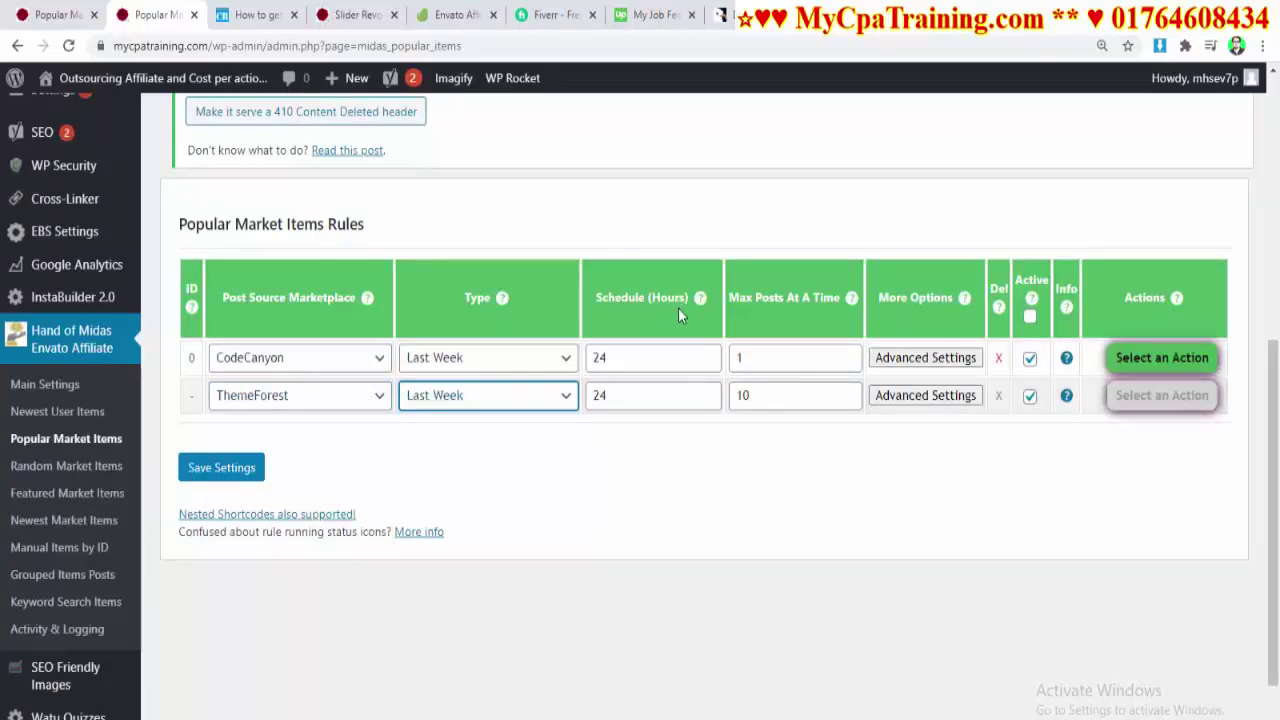
pyautogui.doubleClick(743, 395)
pyautogui.write('1')
pyautogui.click(753, 598)
pyautogui.click(222, 468)
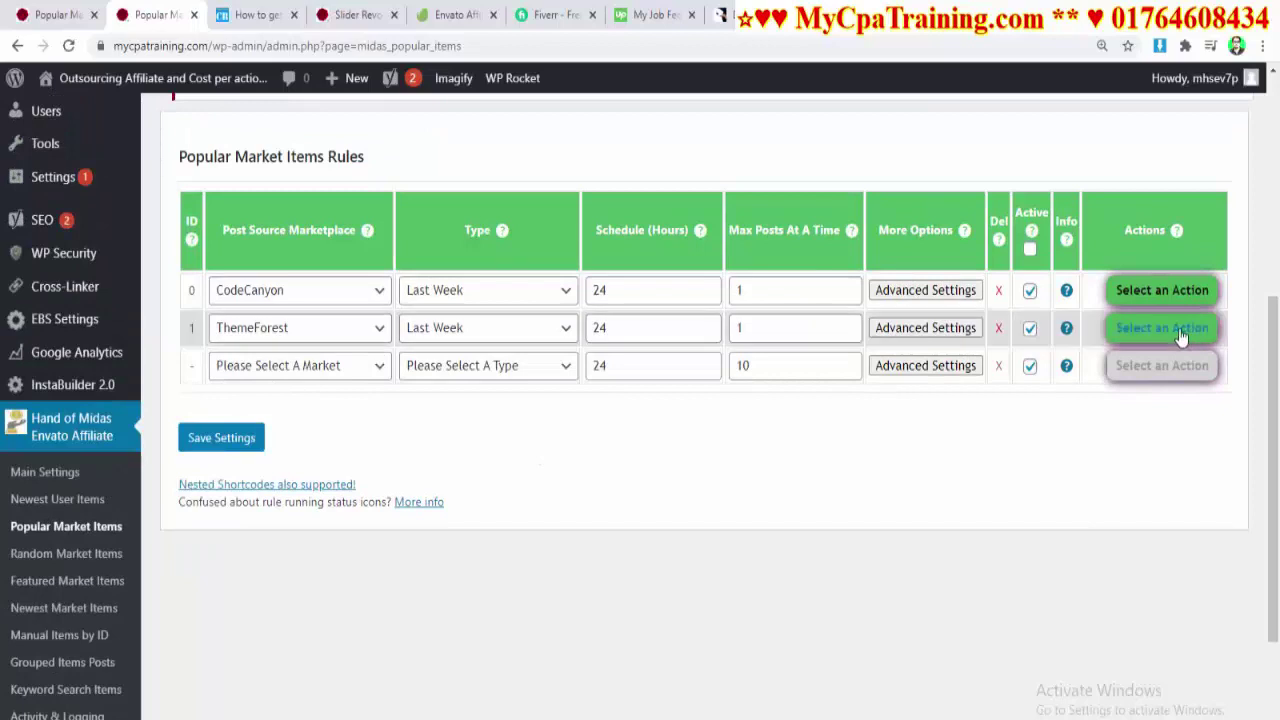
# Run the ThemeForest rule 1 now and confirm.
pyautogui.click(1155, 330)
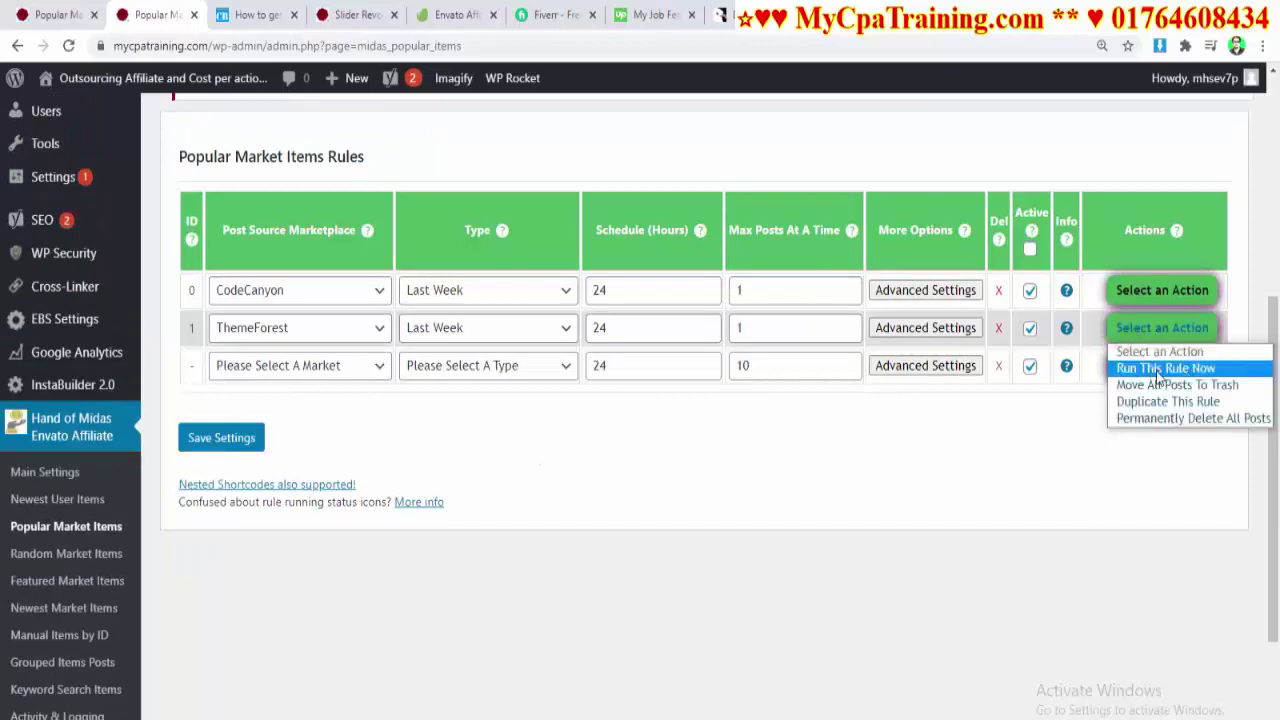
pyautogui.click(1160, 370)
pyautogui.press('Return')
pyautogui.moveTo(1083, 335)
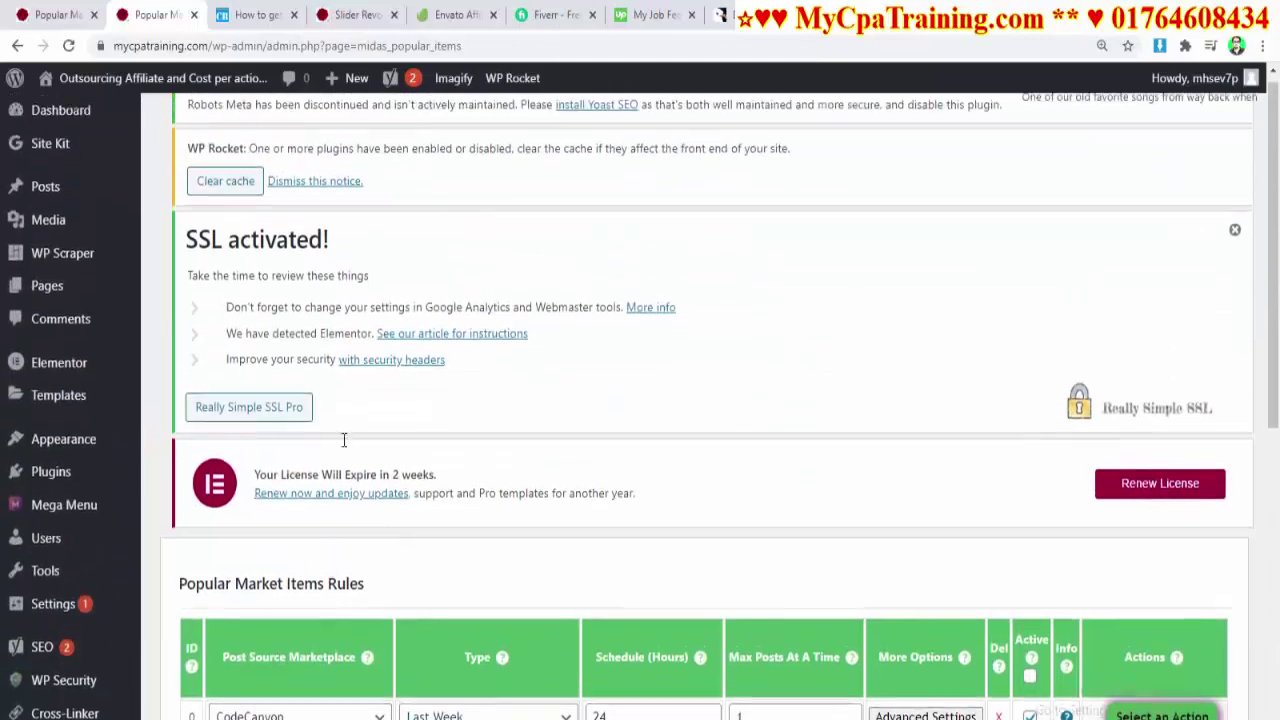
# View the generated Avada post in a new tab, scroll through it, then close it.
pyautogui.click(49, 199)
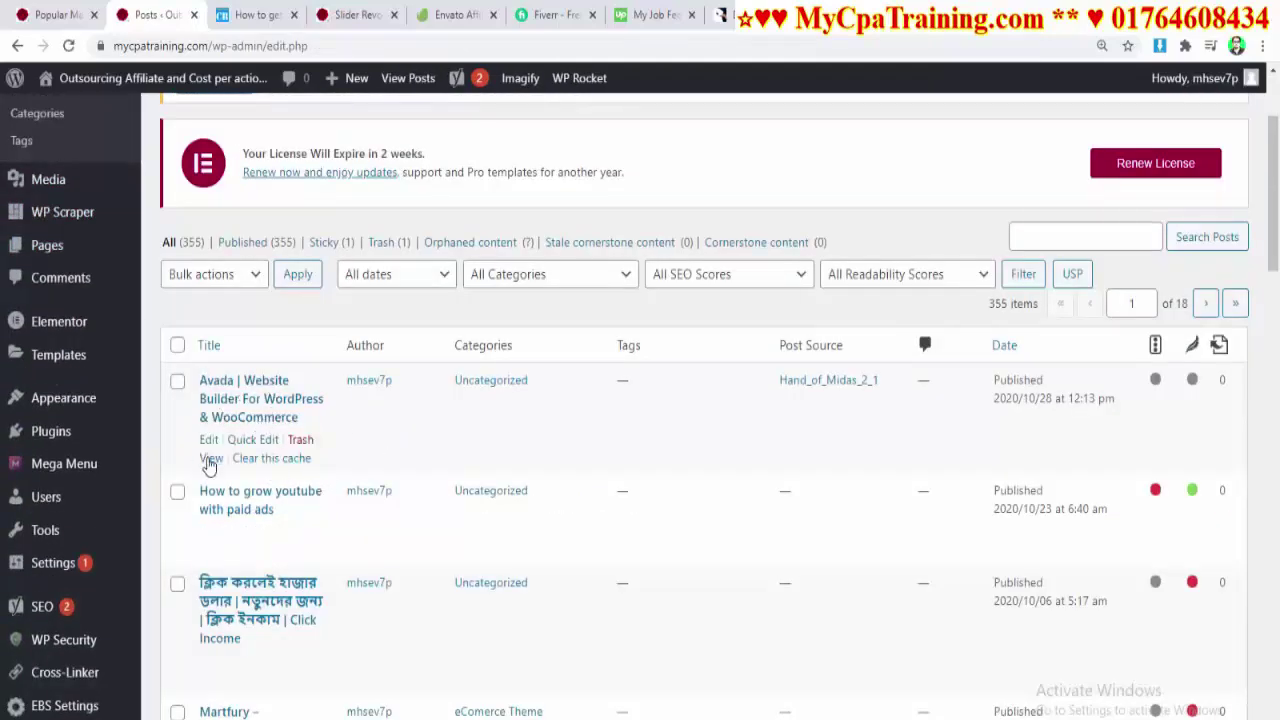
pyautogui.rightClick(209, 463)
pyautogui.click(240, 471)
pyautogui.click(228, 14)
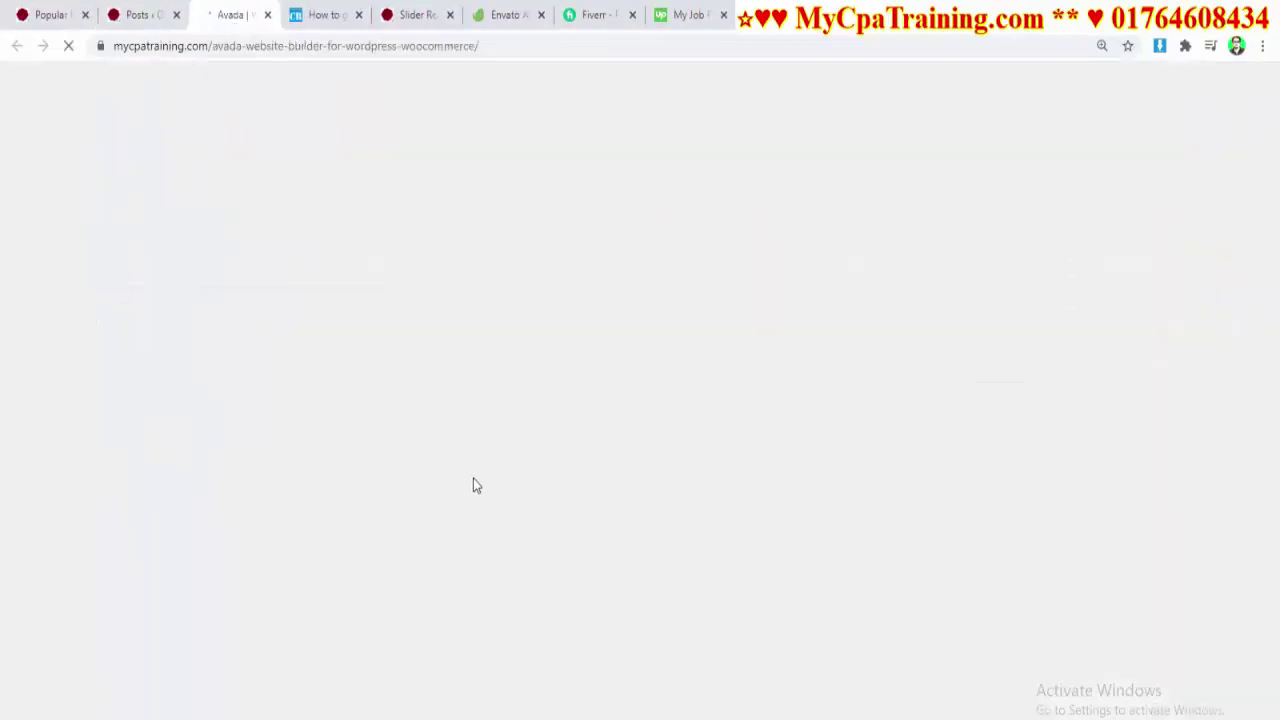
pyautogui.scroll(-10, 594, 436)
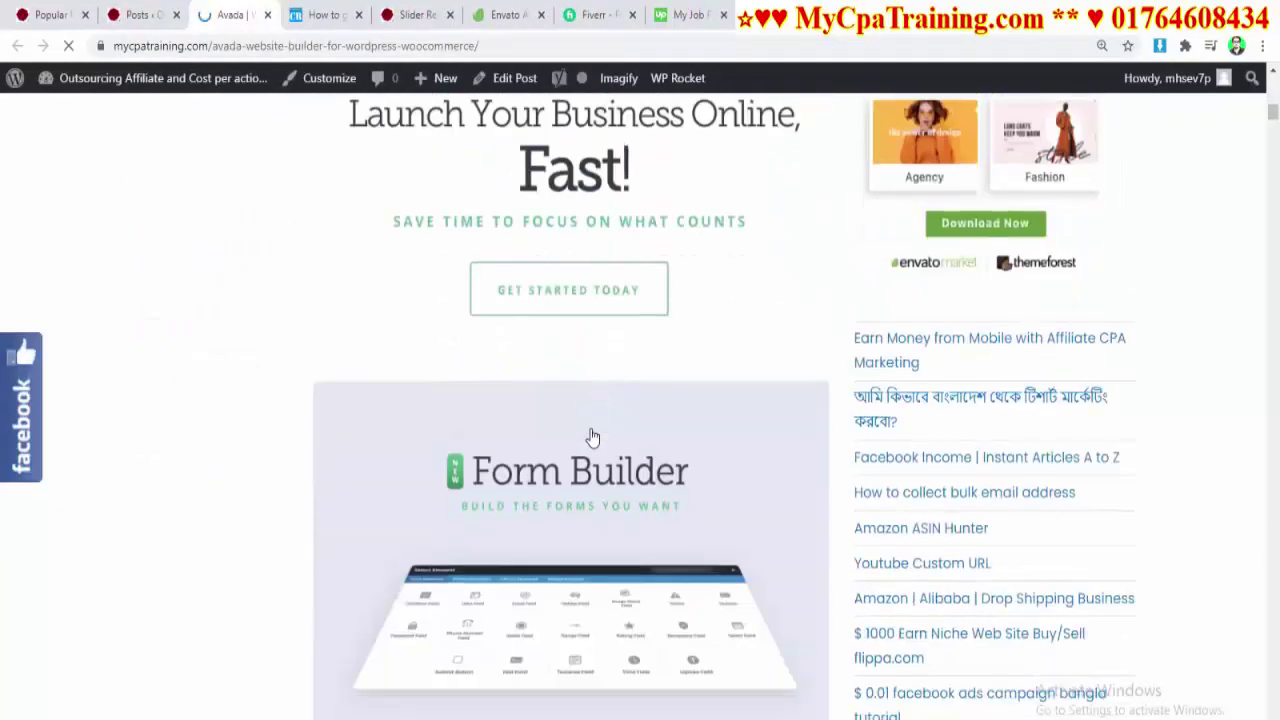
pyautogui.scroll(-5, 592, 437)
pyautogui.hotkey('ctrl', 'w')
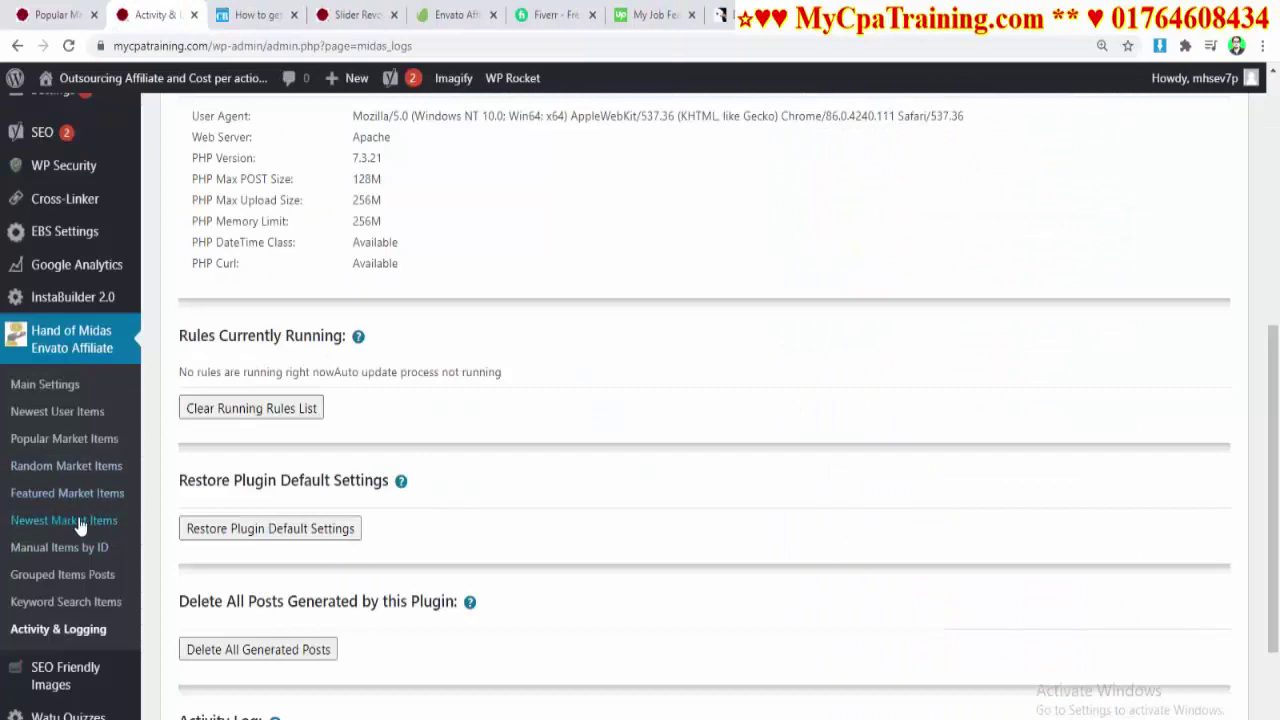
# Create a Newest Market Items rule for Themeforest - All WordPress with Max Posts 1 and save it.
pyautogui.click(80, 521)
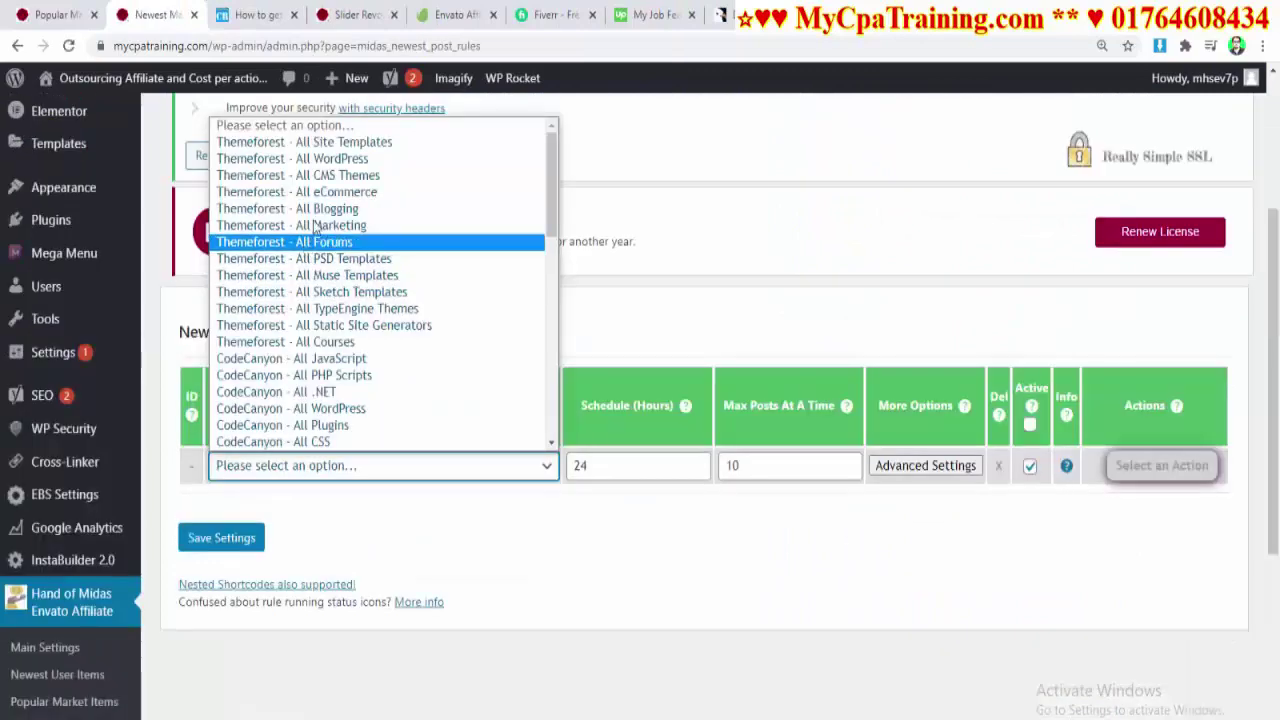
pyautogui.click(284, 162)
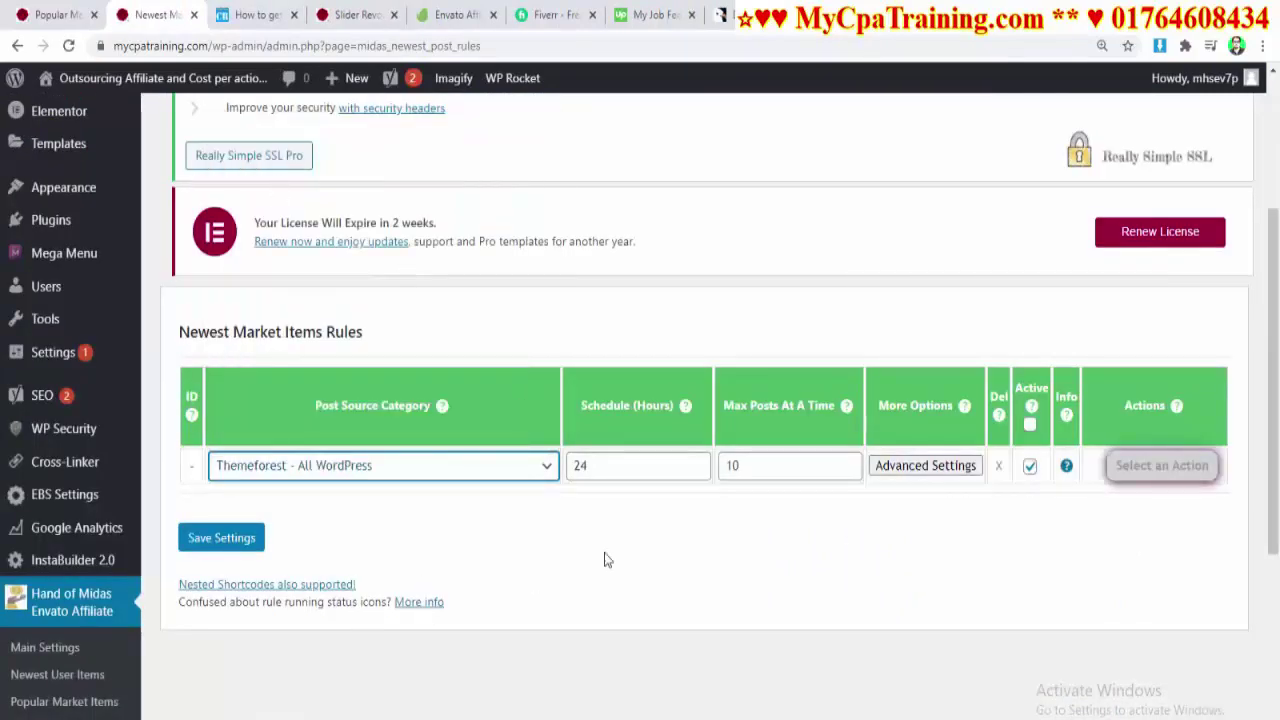
pyautogui.doubleClick(735, 465)
pyautogui.write('1')
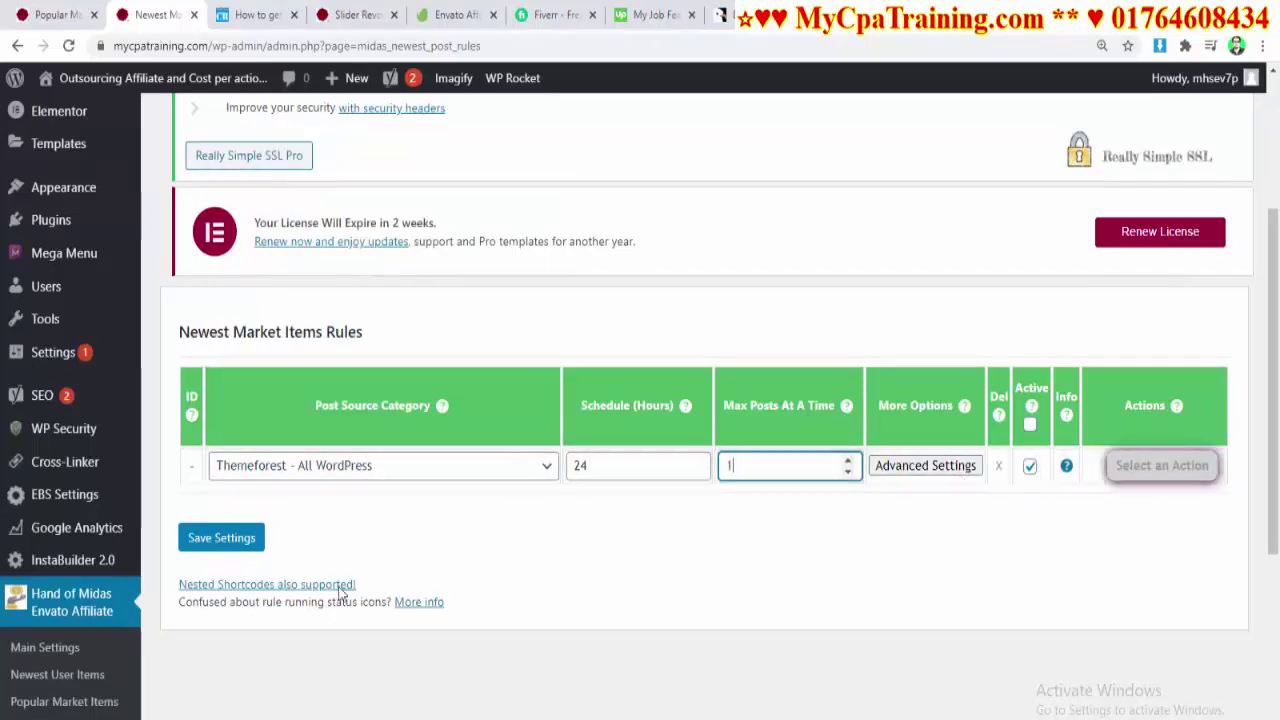
pyautogui.click(222, 539)
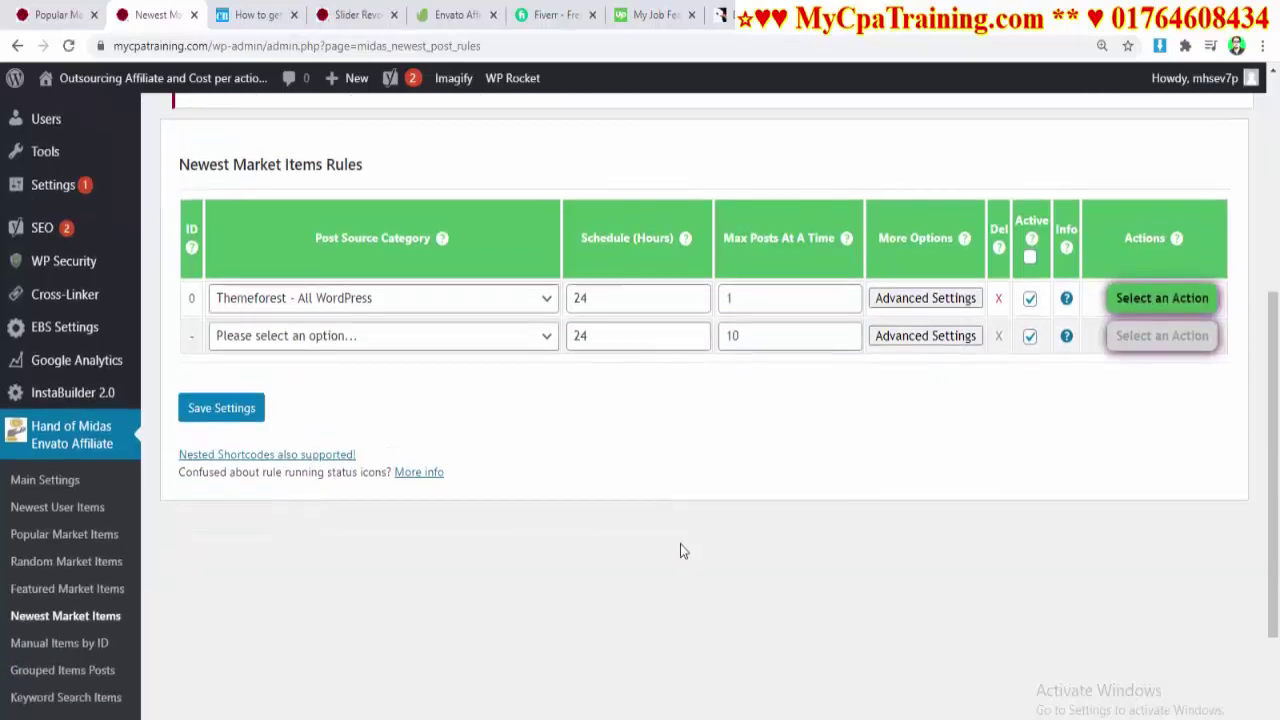
# Run Newest Market Items rule 0 now and confirm.
pyautogui.click(1141, 292)
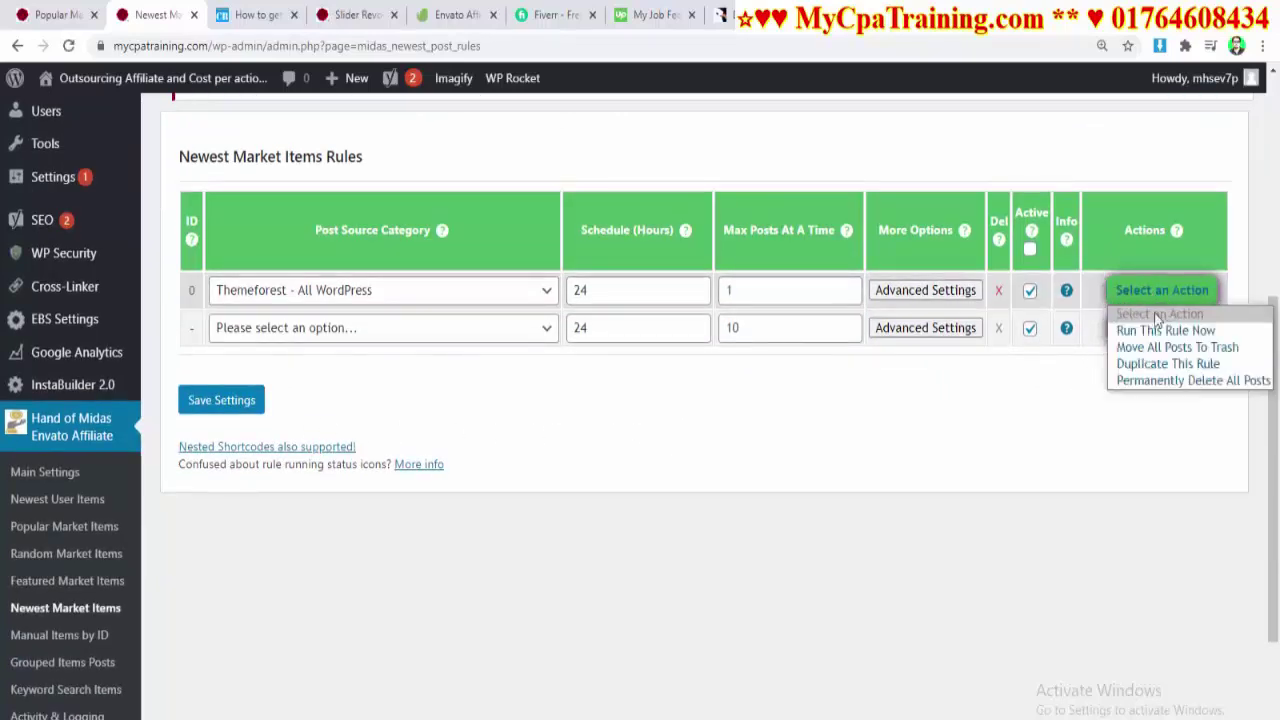
pyautogui.click(1133, 331)
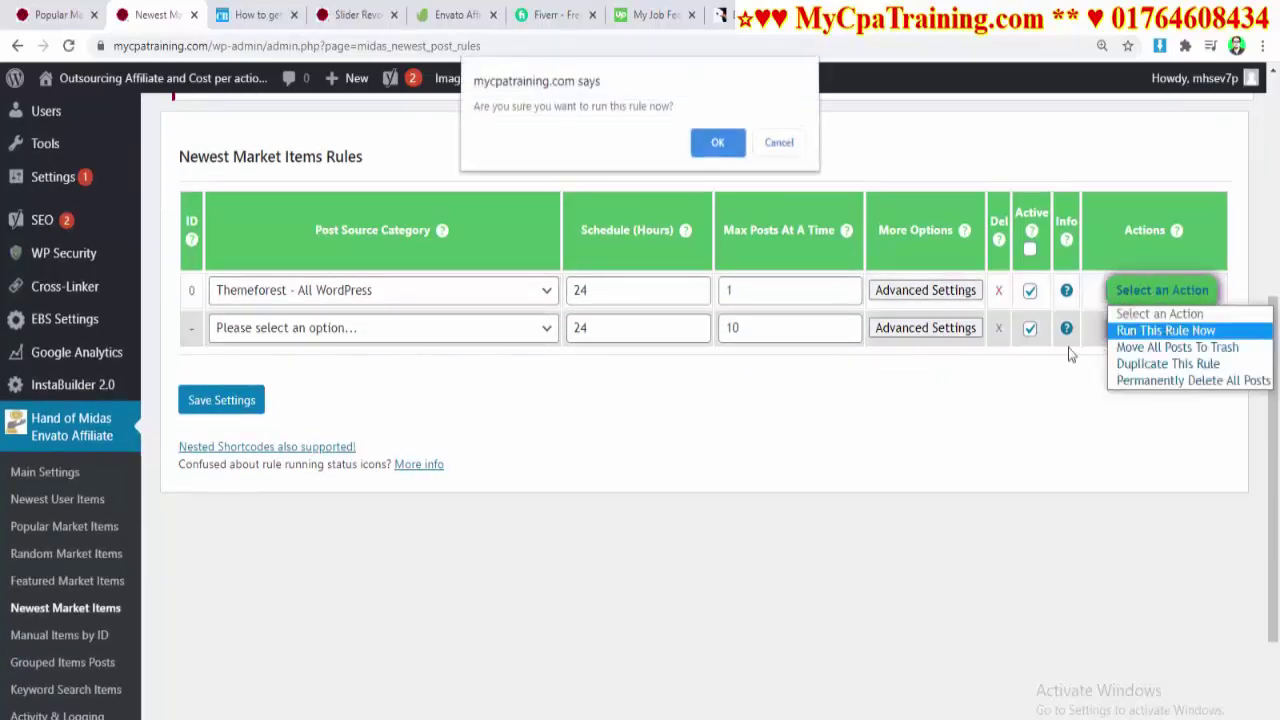
pyautogui.click(724, 140)
pyautogui.scroll(4, 590, 455)
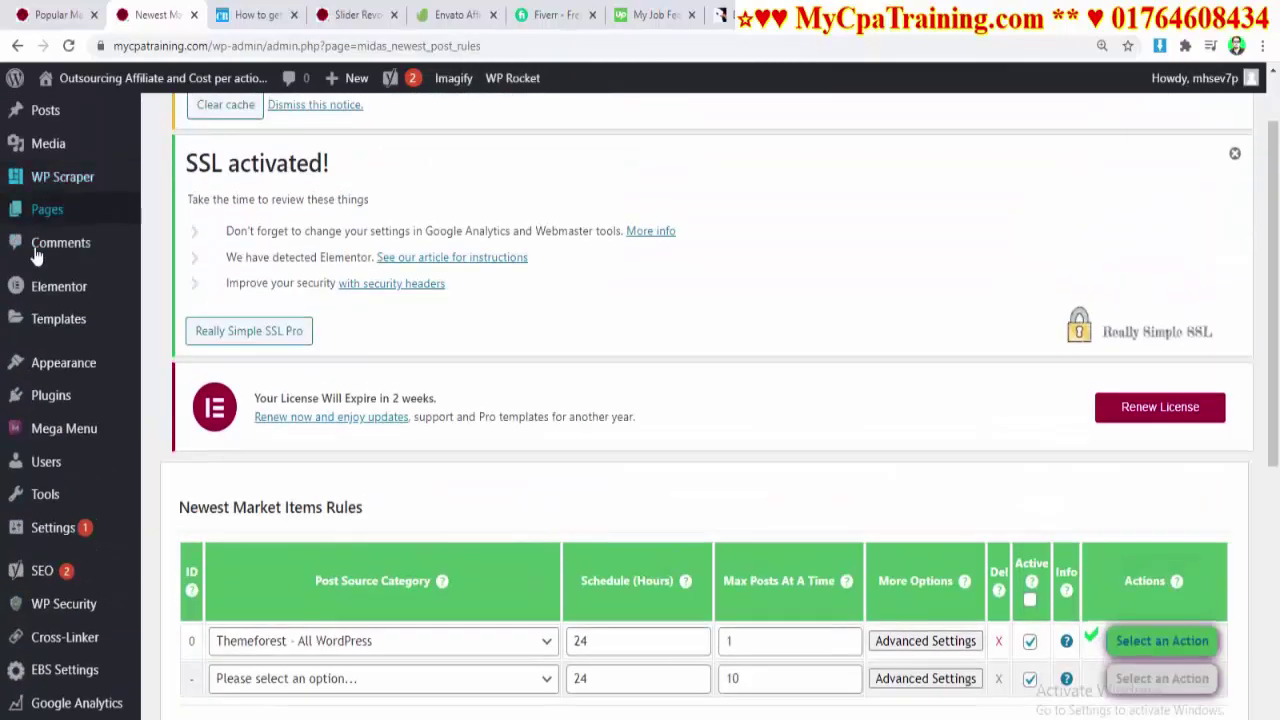
# Open the CleverSoft post in a new tab and follow its Buy Now link to Envato Market.
pyautogui.click(44, 113)
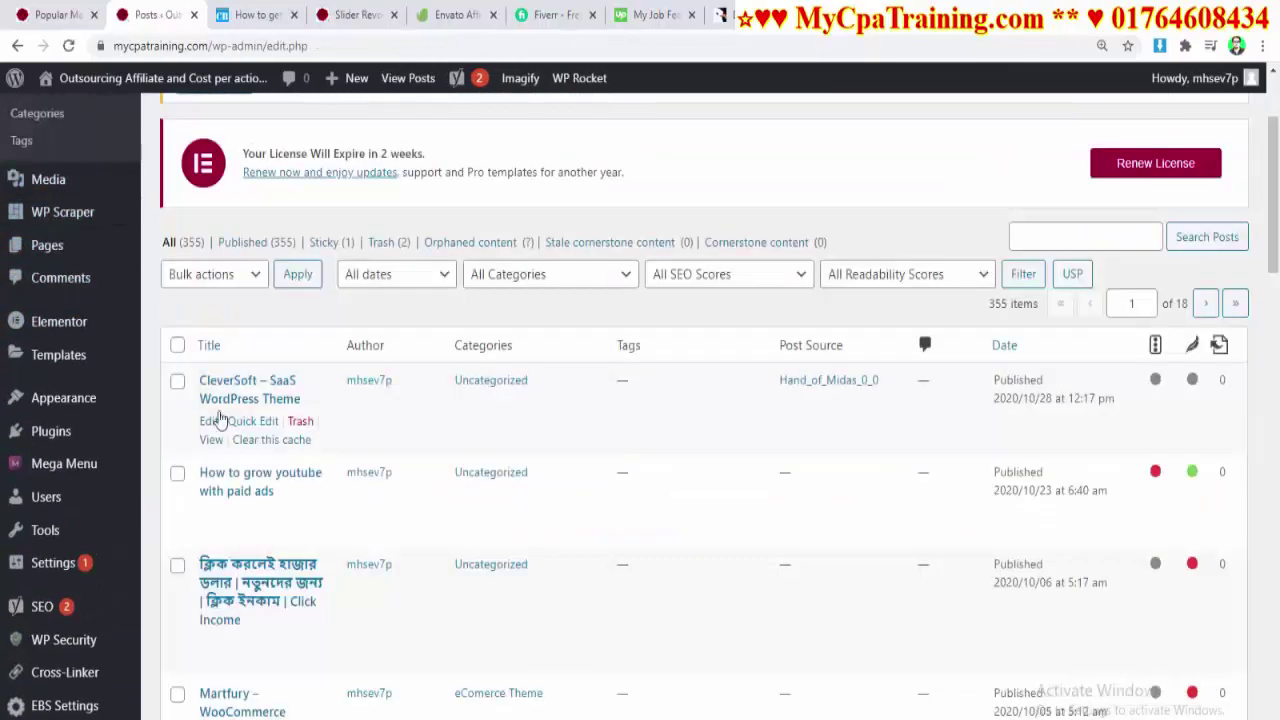
pyautogui.rightClick(212, 442)
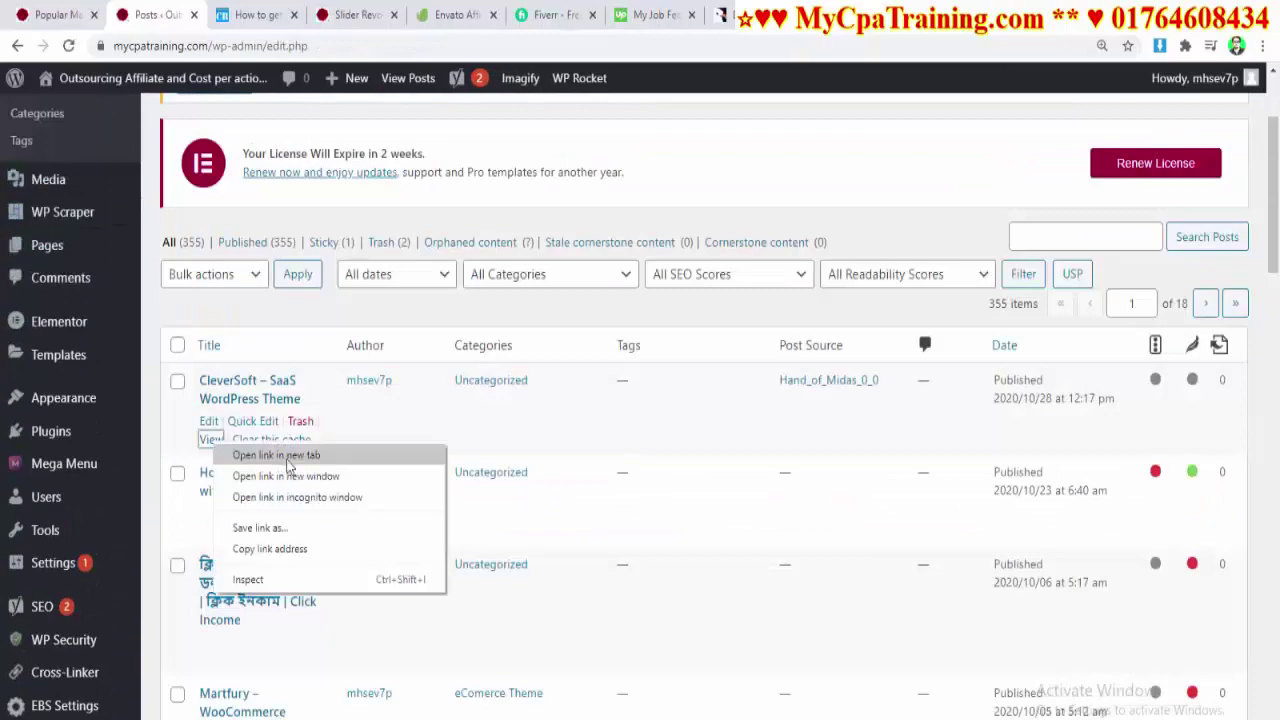
pyautogui.click(274, 453)
pyautogui.scroll(-3, 546, 485)
pyautogui.scroll(-15, 540, 485)
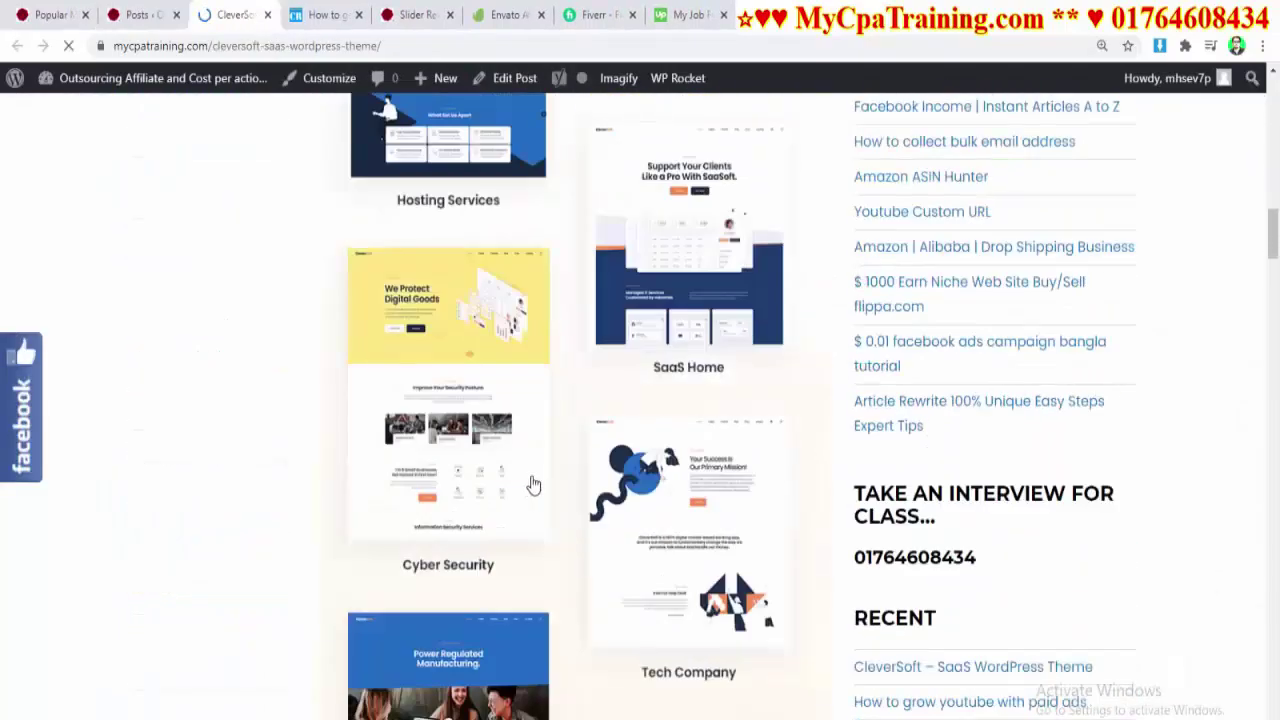
pyautogui.scroll(-9, 528, 480)
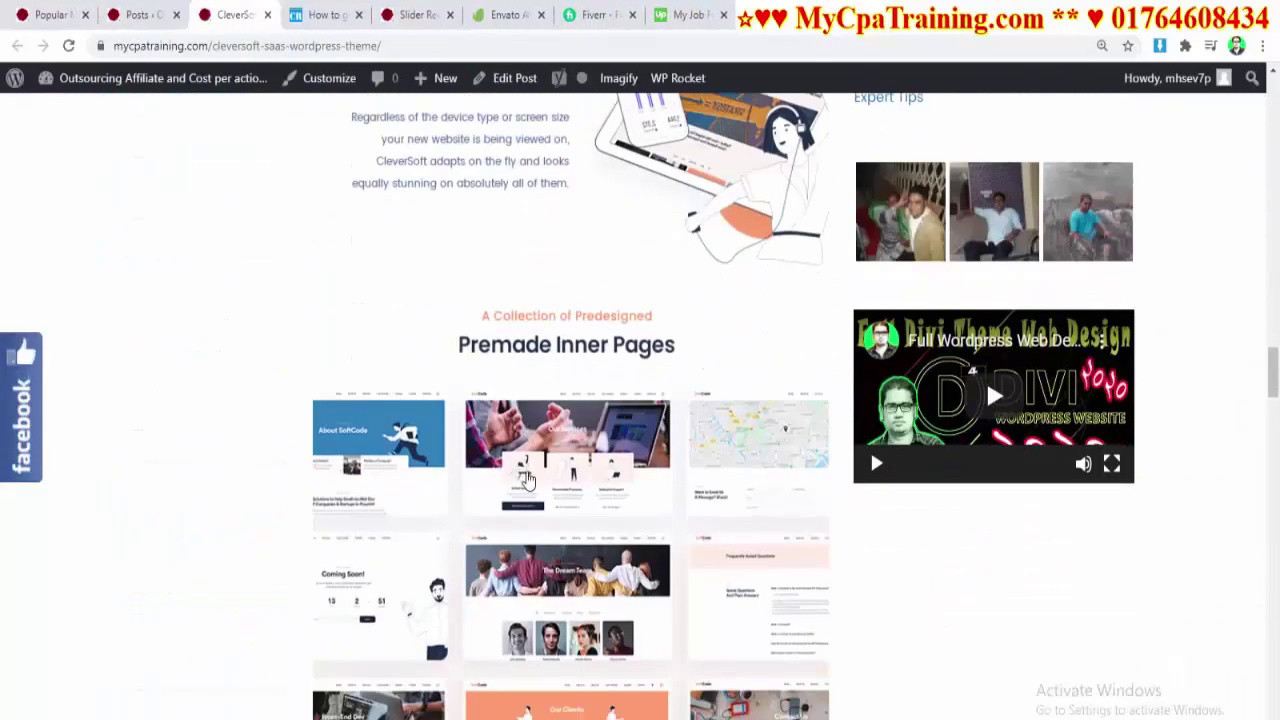
pyautogui.scroll(20, 528, 482)
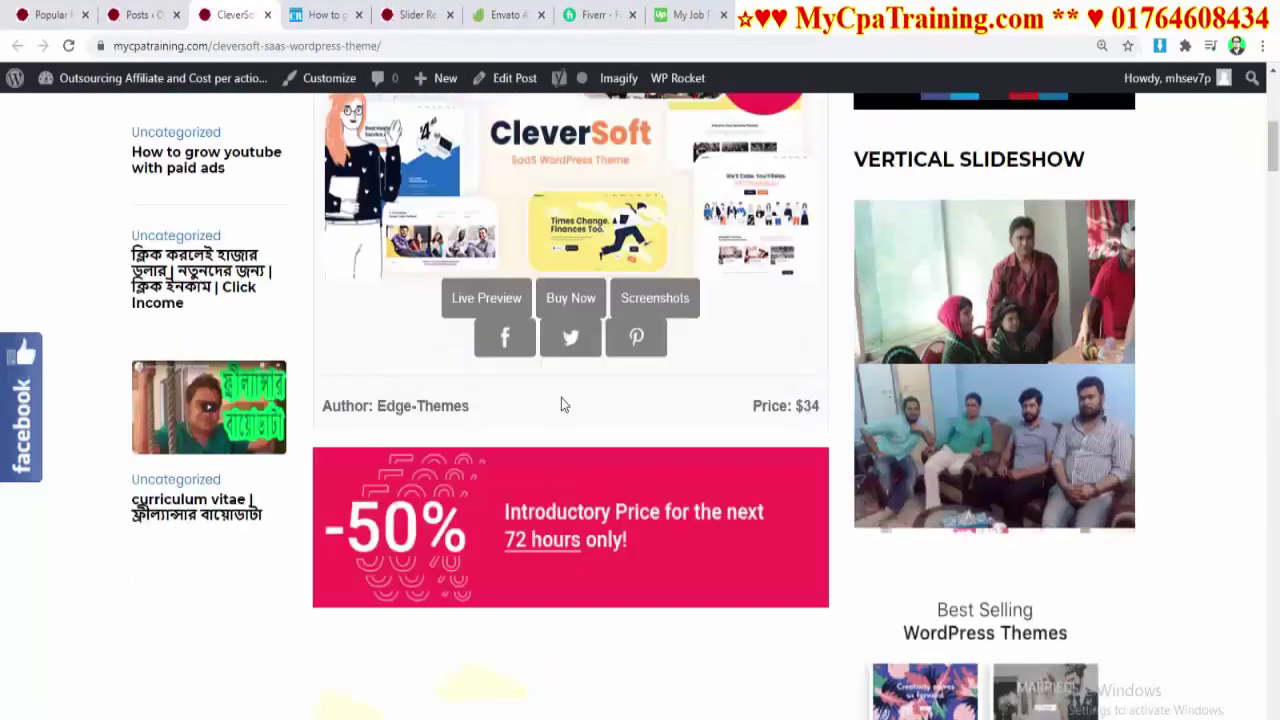
pyautogui.click(563, 302)
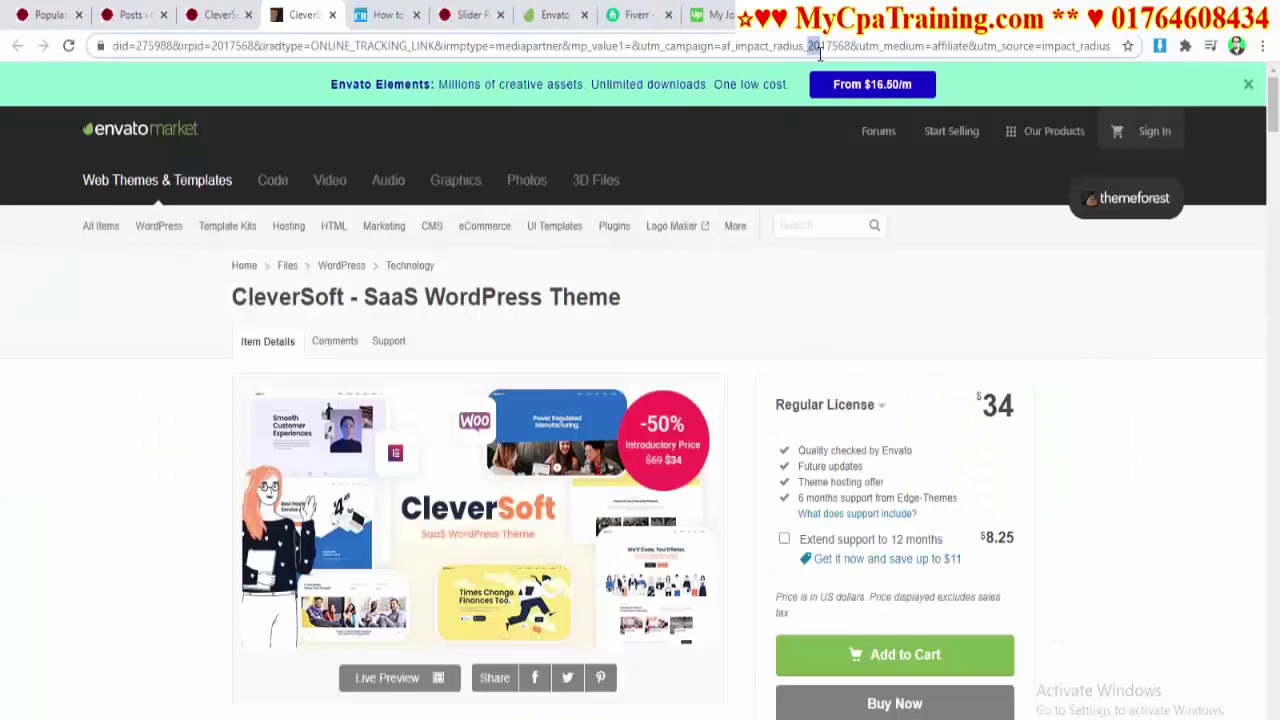
# Compare the ThemeForest link's irpid affiliate ID with the Impact account ID, then return to the CleverSoft post.
pyautogui.moveTo(827, 55); pyautogui.dragTo(853, 58)
pyautogui.click(555, 14)
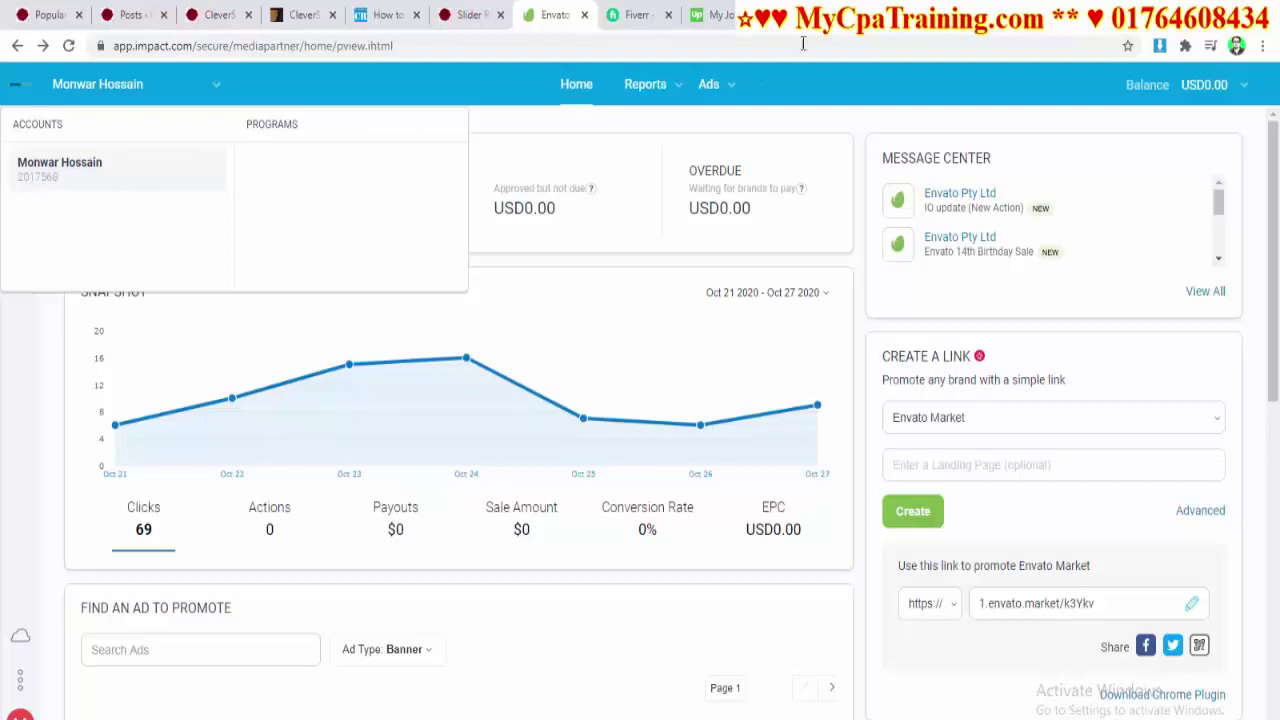
pyautogui.hotkey('ctrl', 'Tab')
pyautogui.hotkey('ctrl', 'shift', 'Tab')
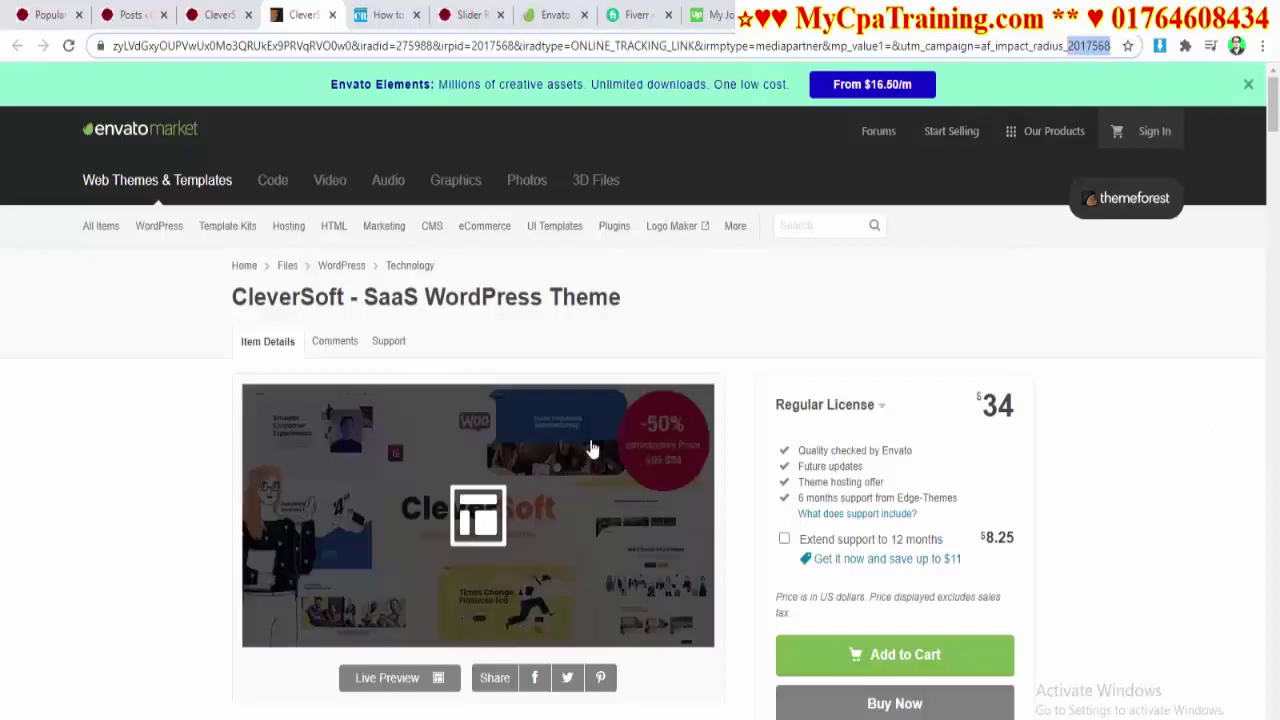
pyautogui.hotkey('ctrl', 'shift', 'Tab')
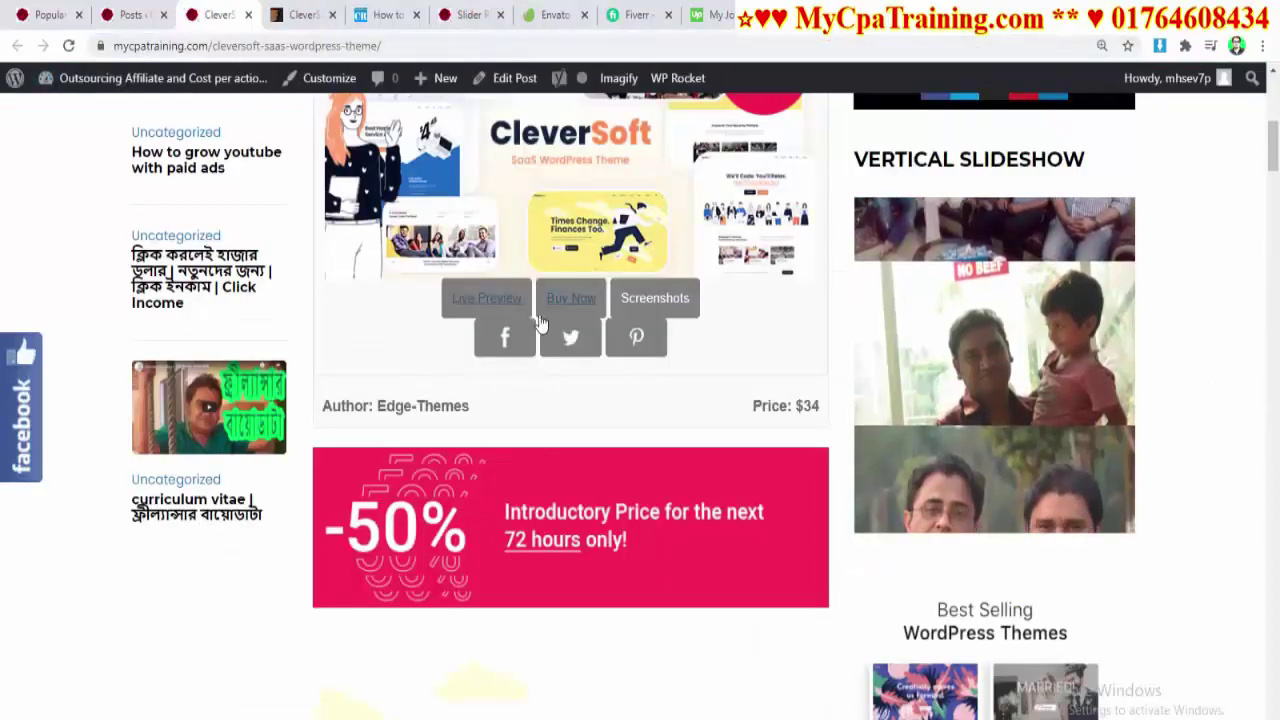
# Follow the CleverSoft Buy Now link again and highlight the irpid affiliate ID in the ThemeForest address.
pyautogui.click(570, 298)
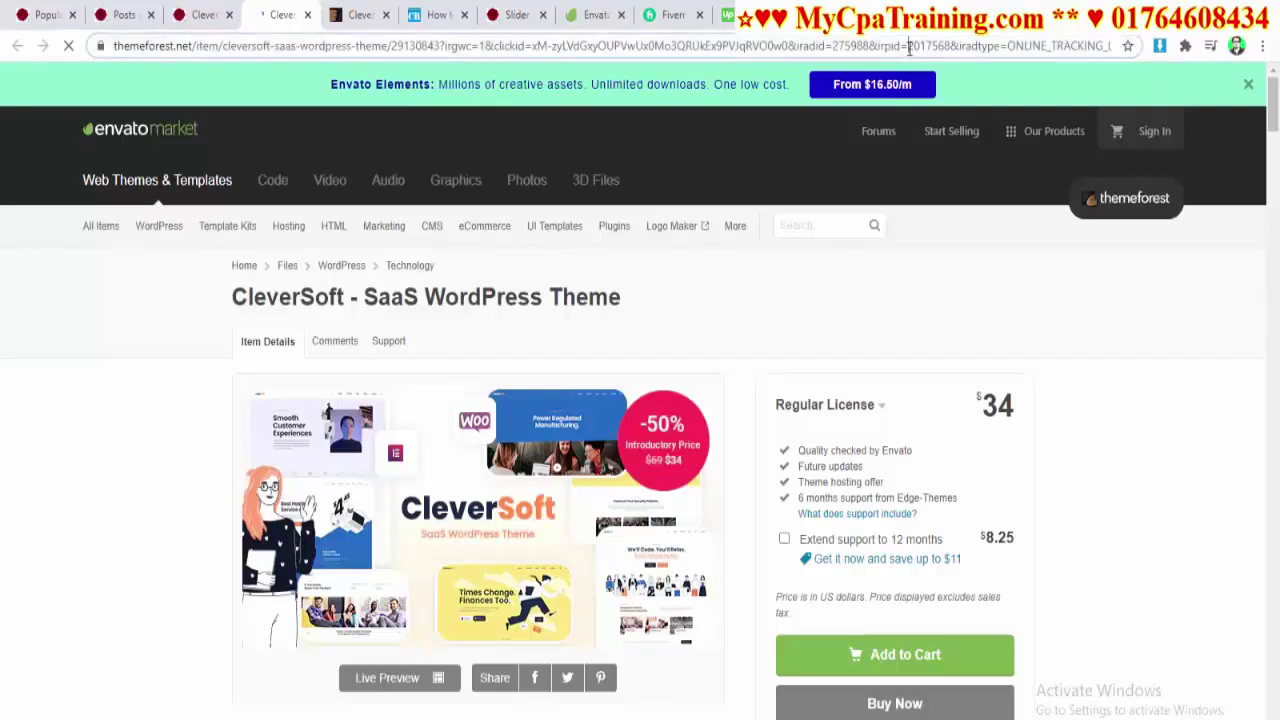
pyautogui.moveTo(925, 50); pyautogui.dragTo(935, 52)
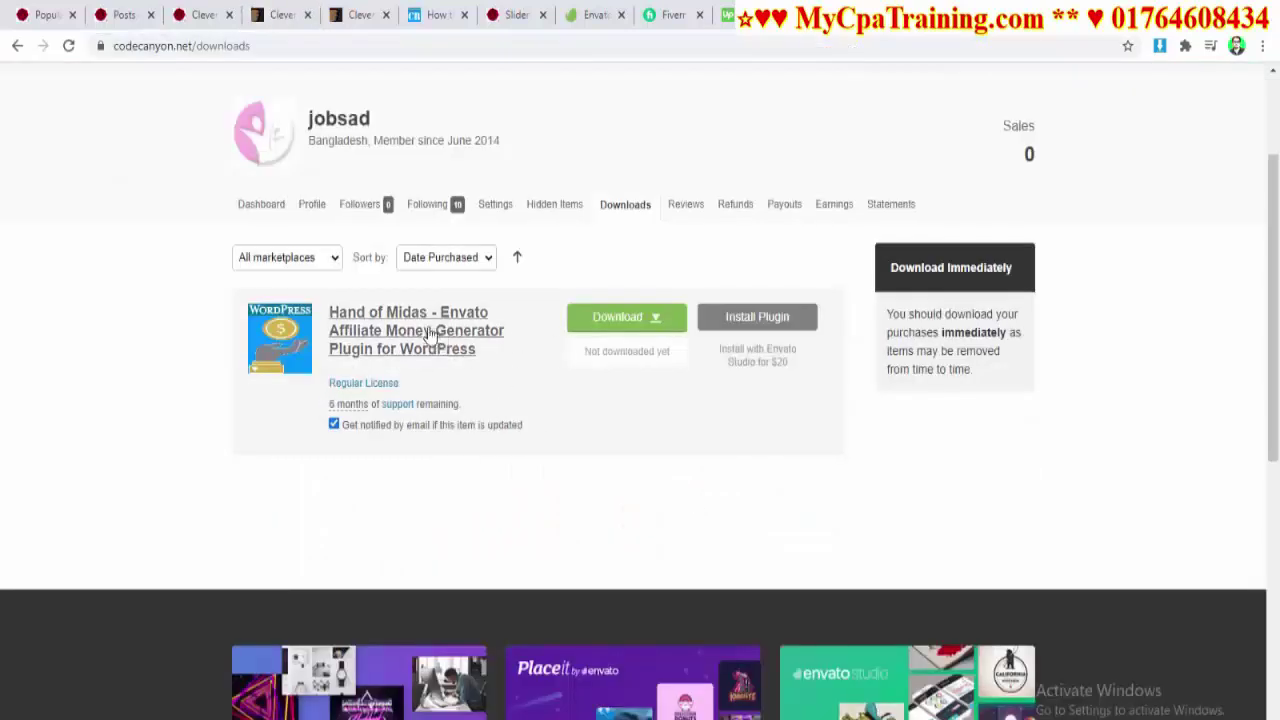
pyautogui.click(428, 340)
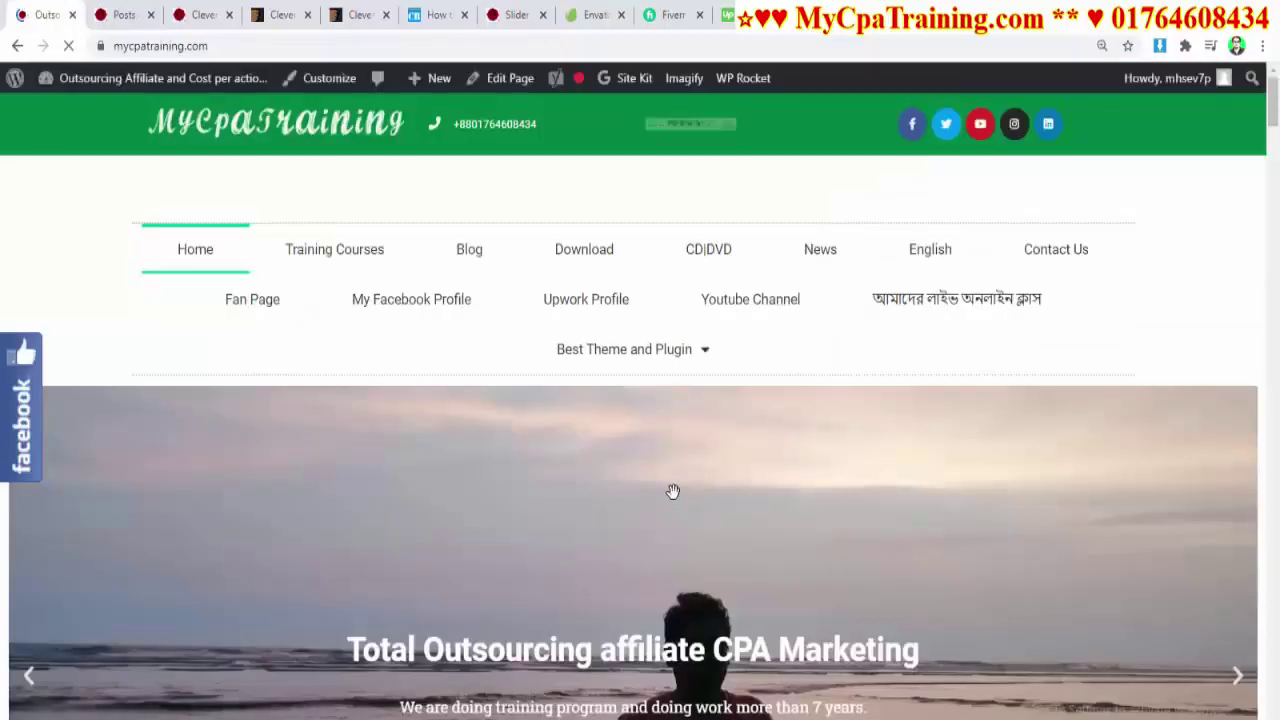
# Advance the MyCpaTraining homepage slider by two slides.
pyautogui.scroll(-3, 681, 498)
pyautogui.click(1245, 420)
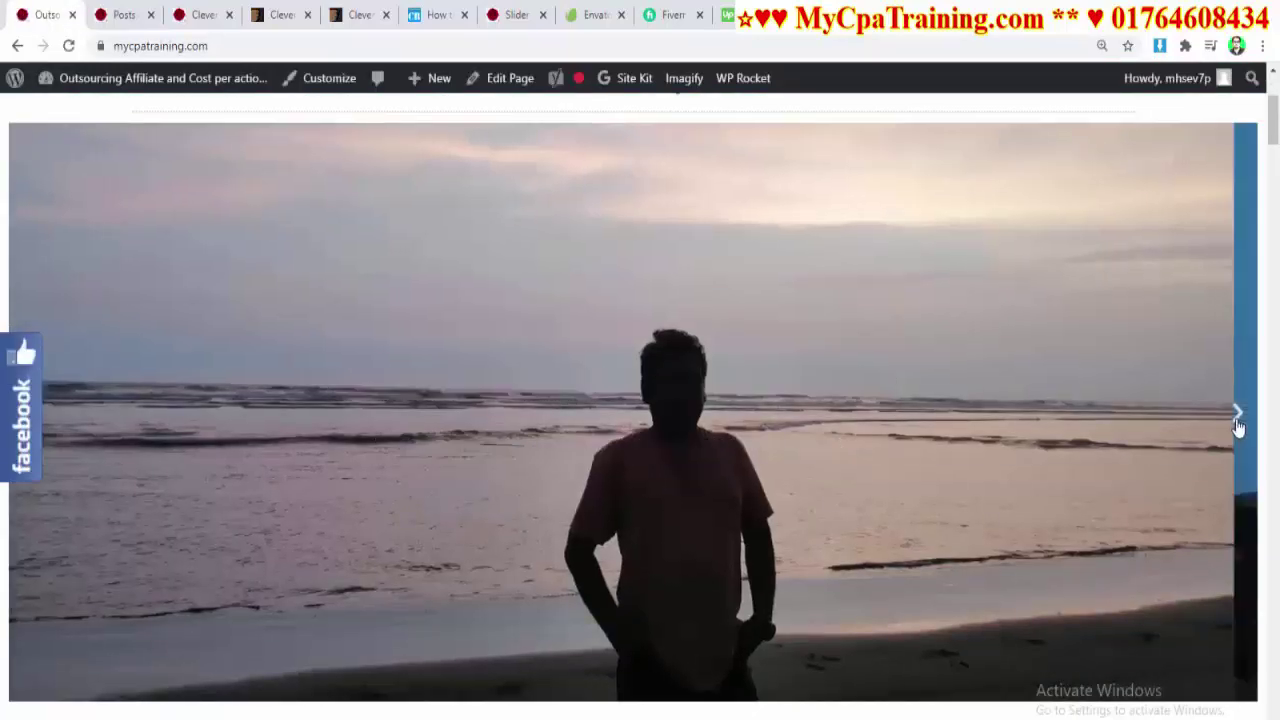
pyautogui.click(1231, 426)
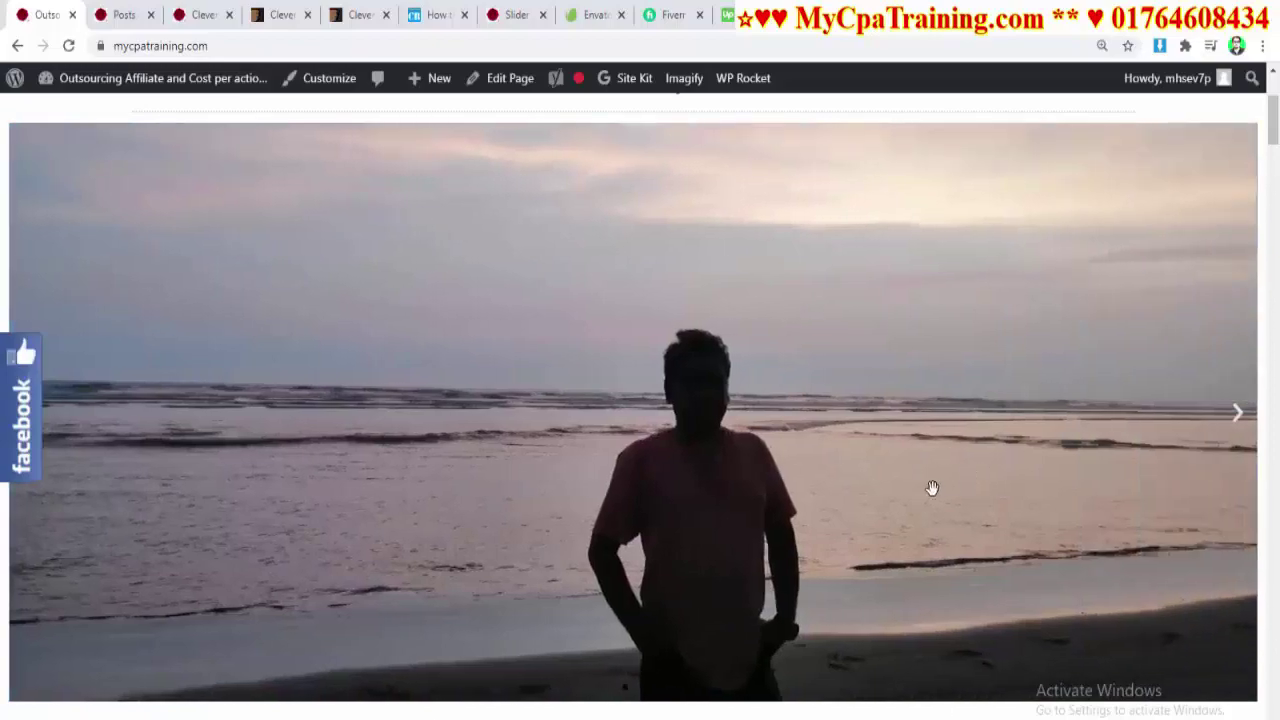